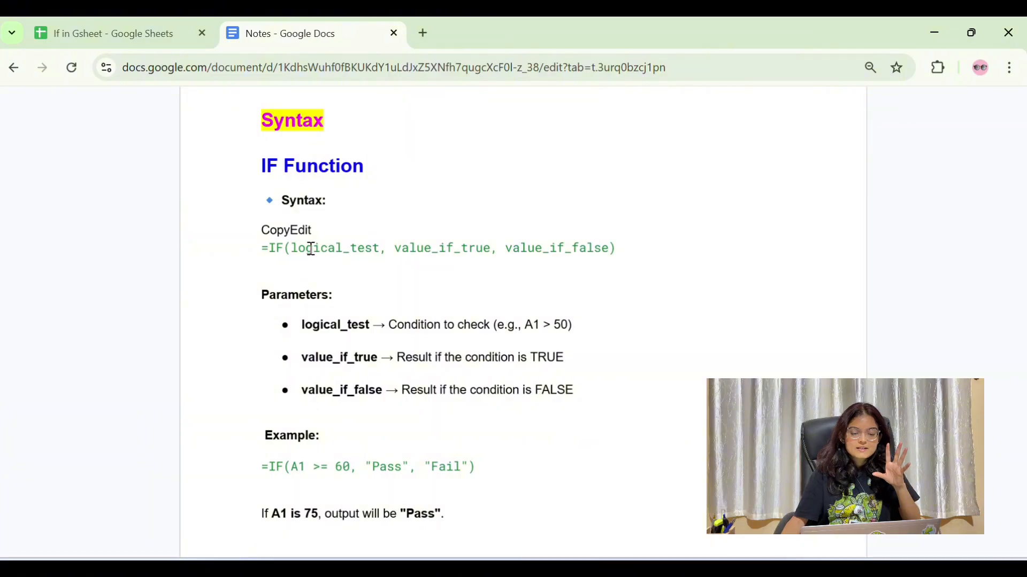
Examine the logical_test argument in the IF syntax line and its description in the parameters list
{"action": "left_click", "coordinate": [321, 258]}
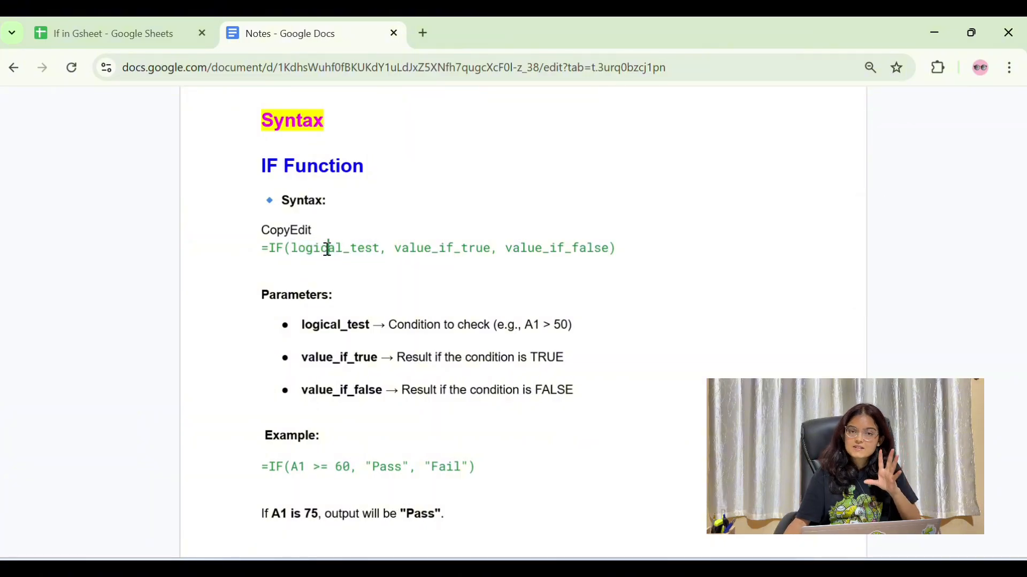
{"action": "double_click", "coordinate": [328, 249]}
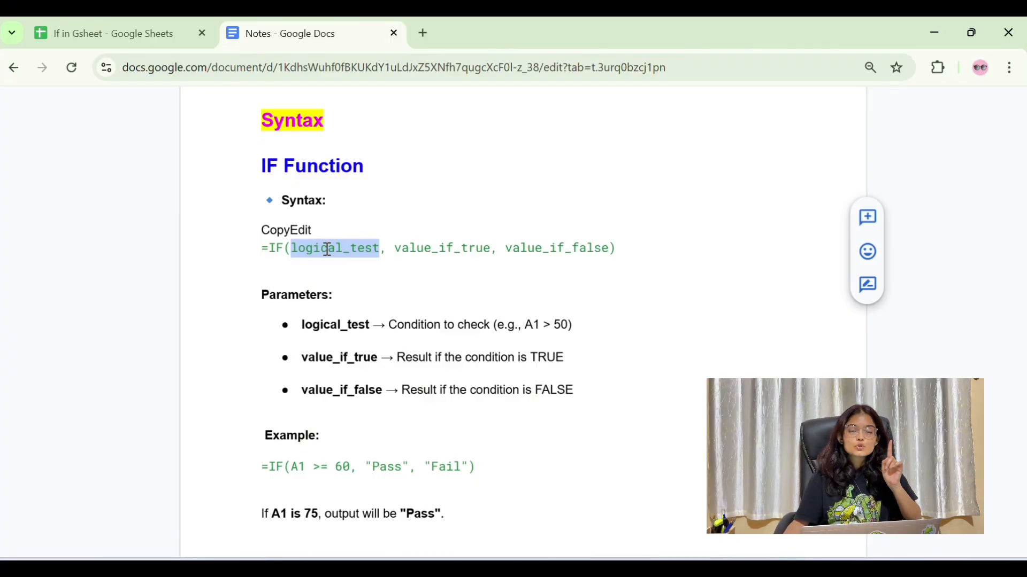
{"action": "left_click", "coordinate": [328, 249]}
{"action": "double_click", "coordinate": [327, 249]}
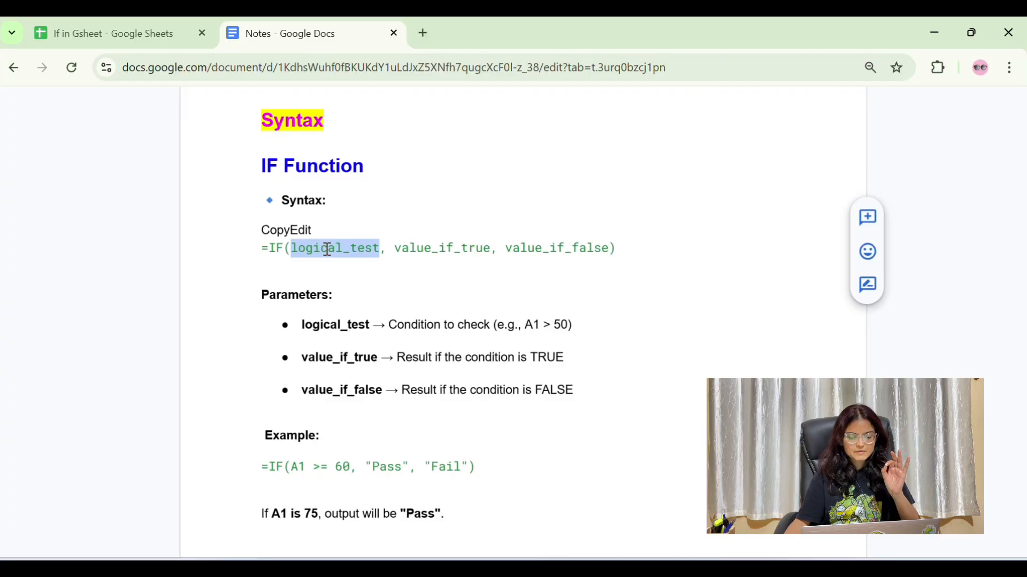
{"action": "left_click", "coordinate": [388, 368]}
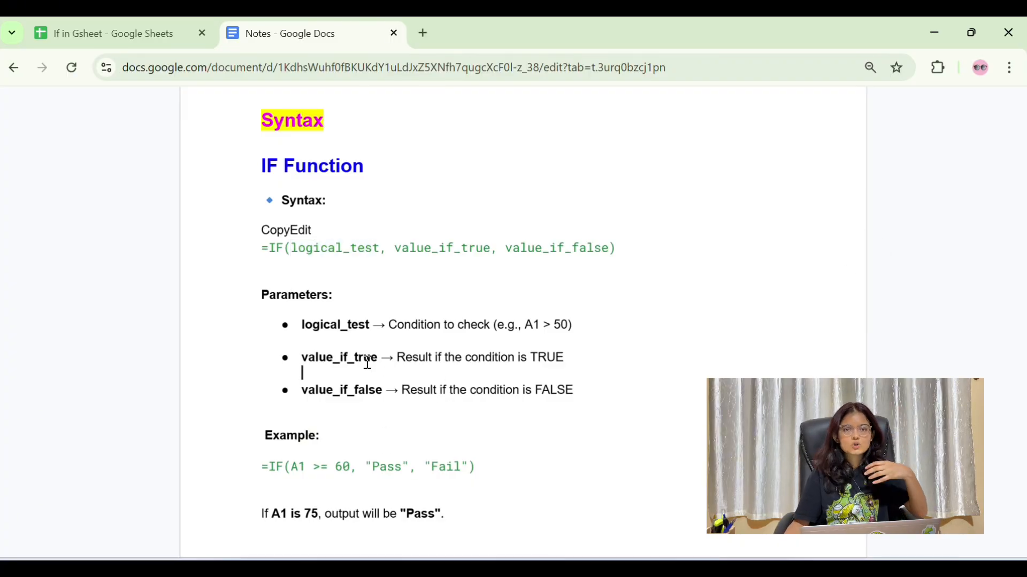
{"action": "double_click", "coordinate": [343, 467]}
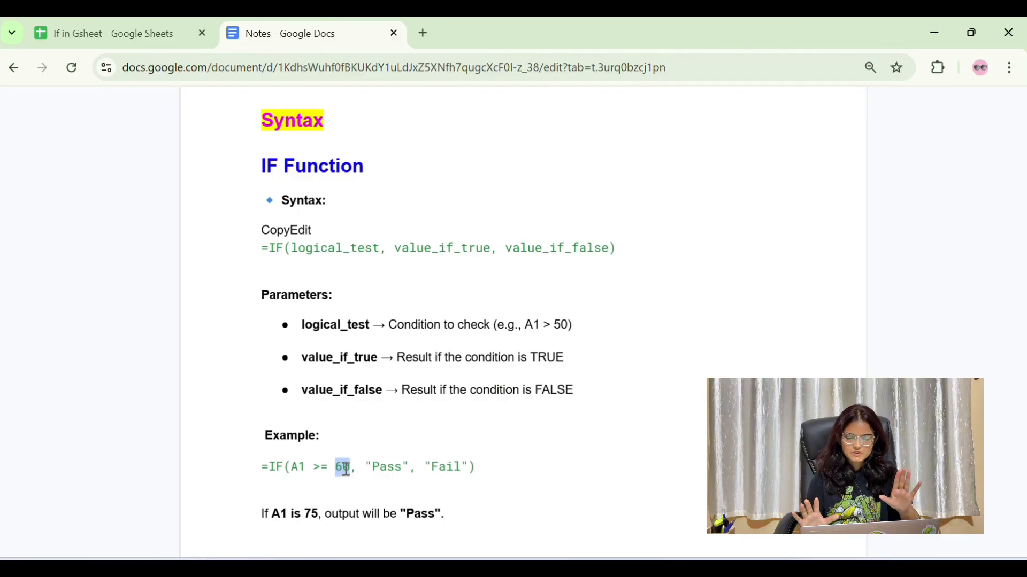
{"action": "left_click", "coordinate": [489, 329]}
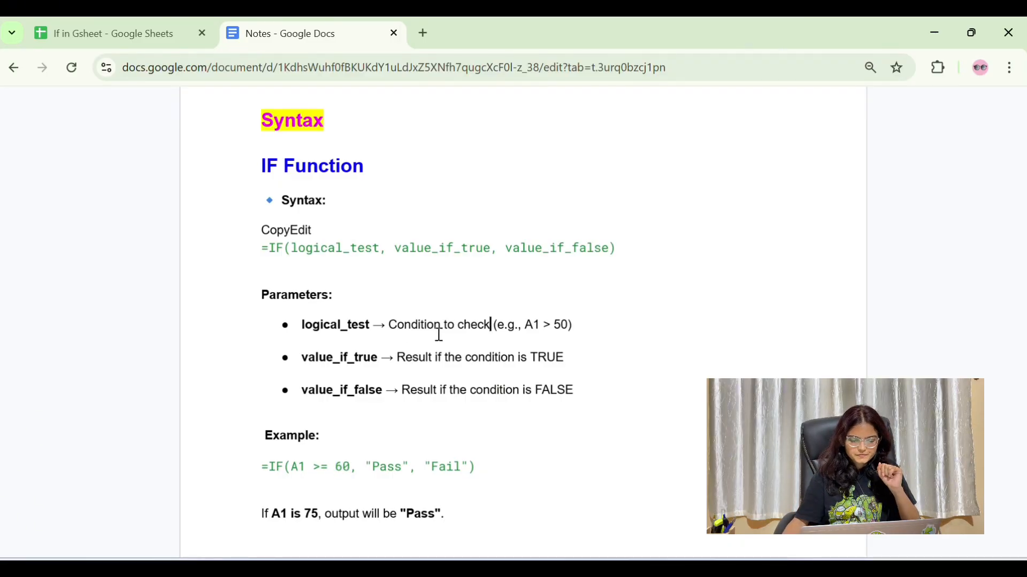
{"action": "double_click", "coordinate": [329, 327]}
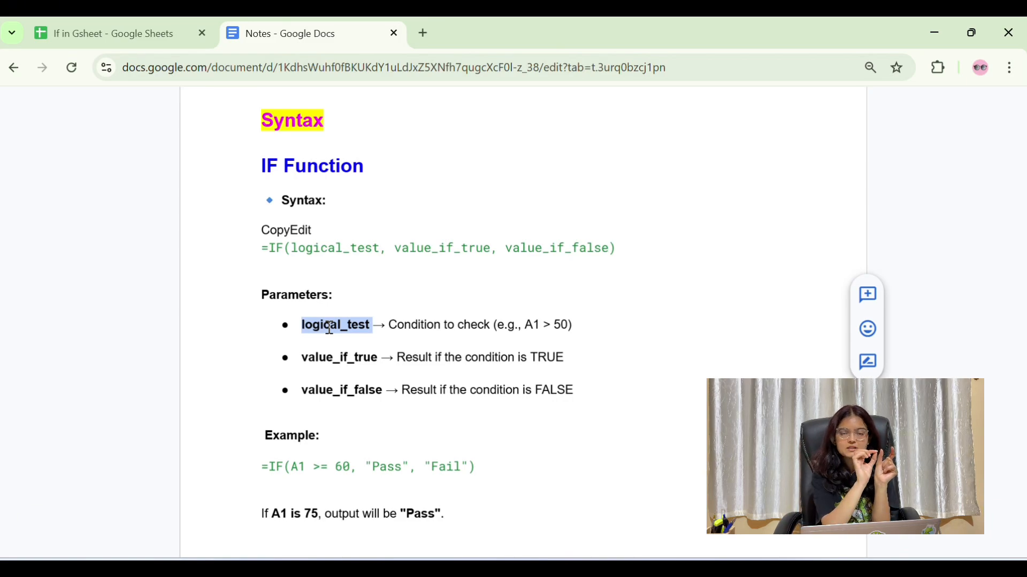
Examine how the condition A1 >= 60 in the example formula corresponds to the logical_test parameter
{"action": "left_click", "coordinate": [294, 467]}
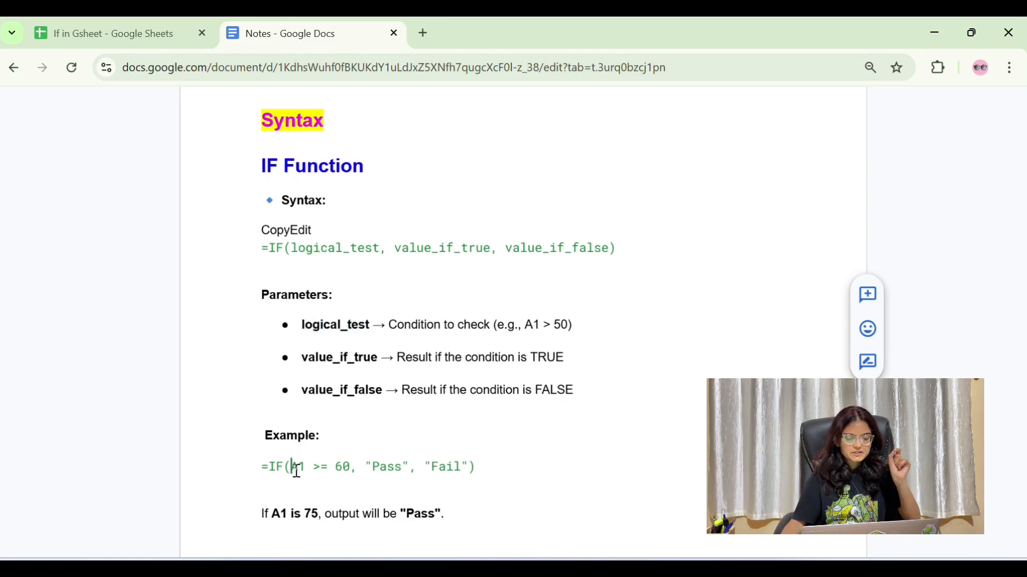
{"action": "double_click", "coordinate": [298, 467]}
{"action": "left_click", "coordinate": [320, 463]}
{"action": "double_click", "coordinate": [341, 465]}
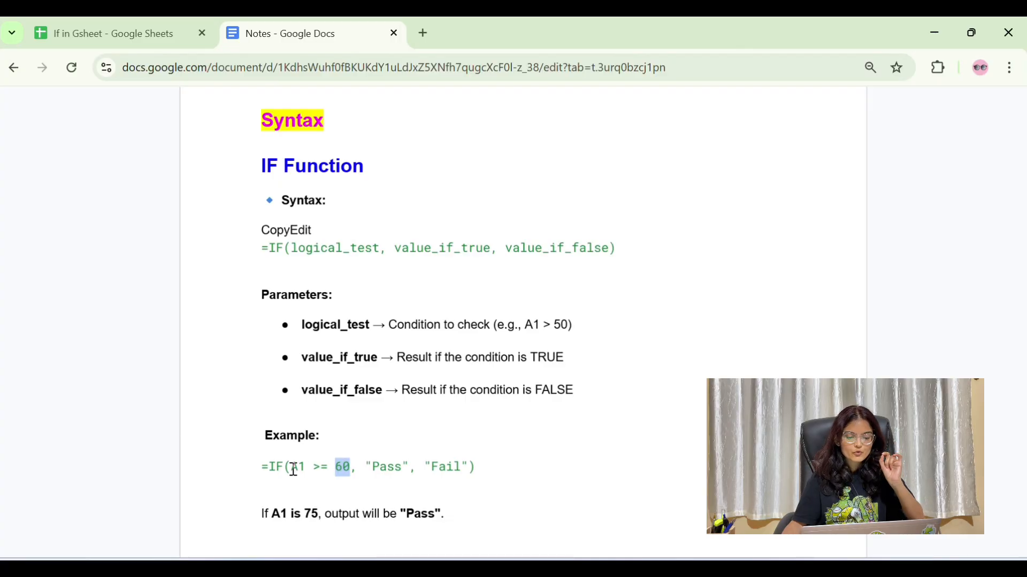
{"action": "left_click_drag", "start_coordinate": [294, 469], "coordinate": [350, 463]}
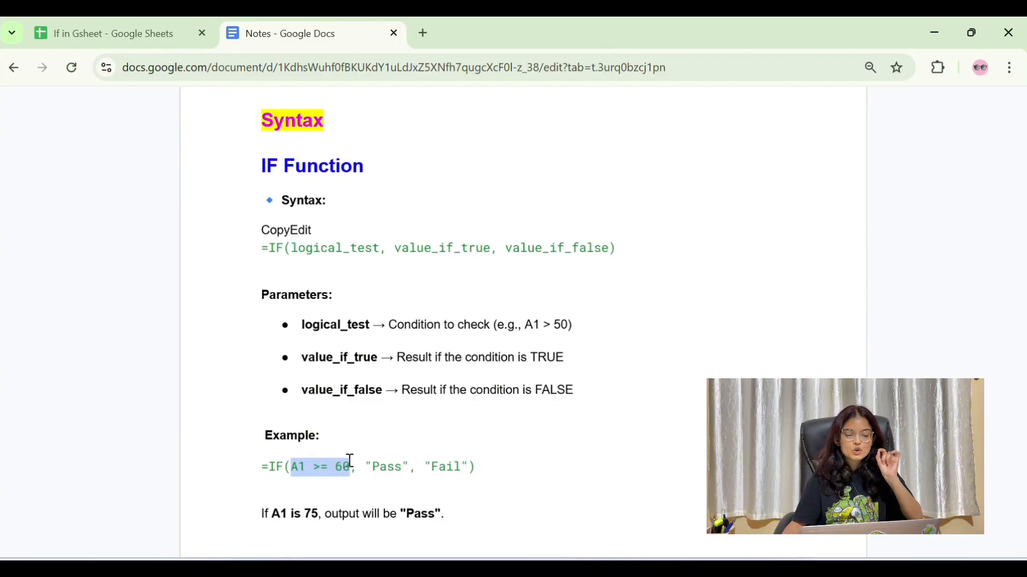
{"action": "double_click", "coordinate": [332, 325]}
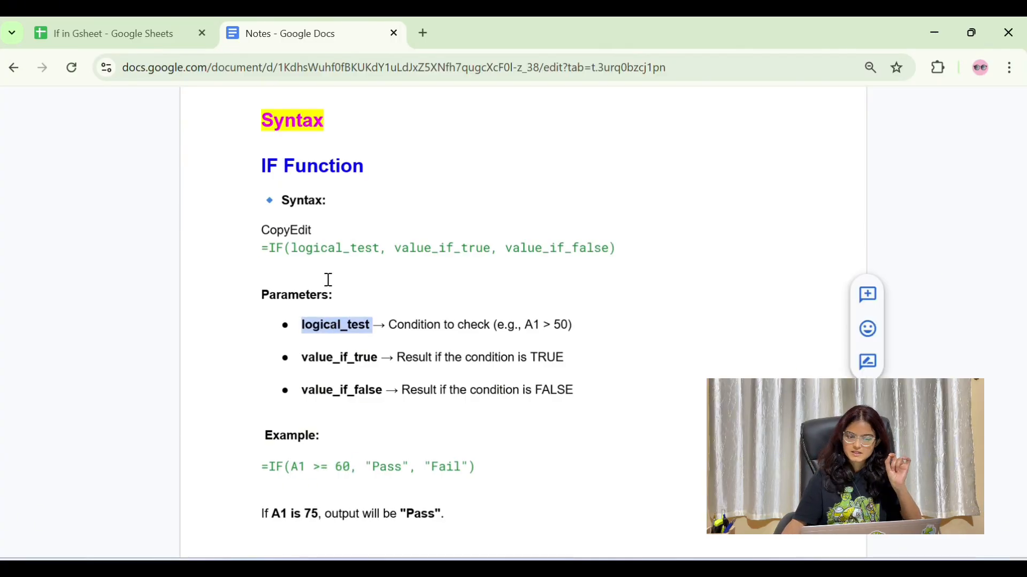
Review the logical_test, value_if_true and value_if_false arguments in the IF syntax line
{"action": "left_click_drag", "start_coordinate": [286, 248], "coordinate": [383, 244]}
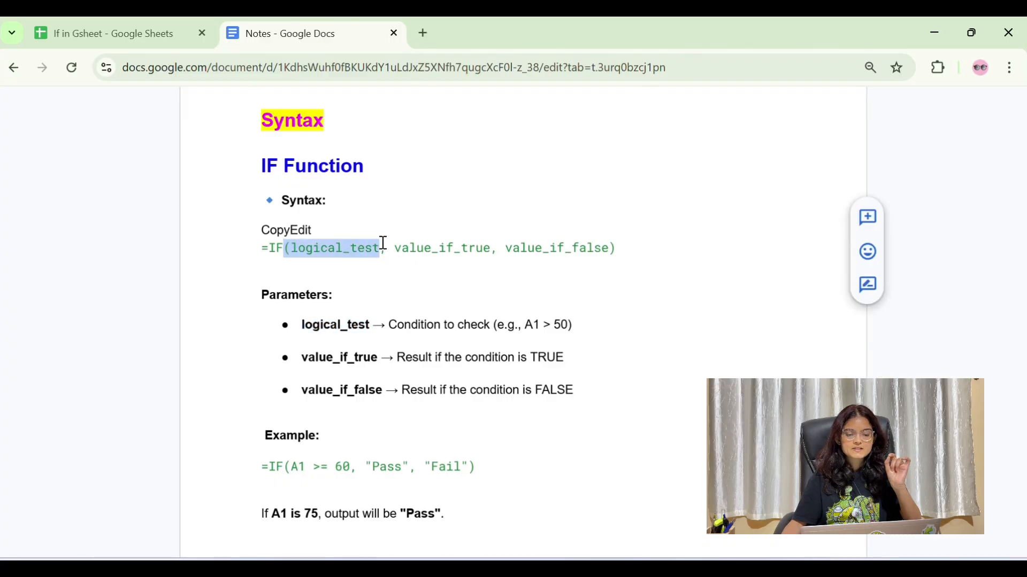
{"action": "double_click", "coordinate": [416, 250]}
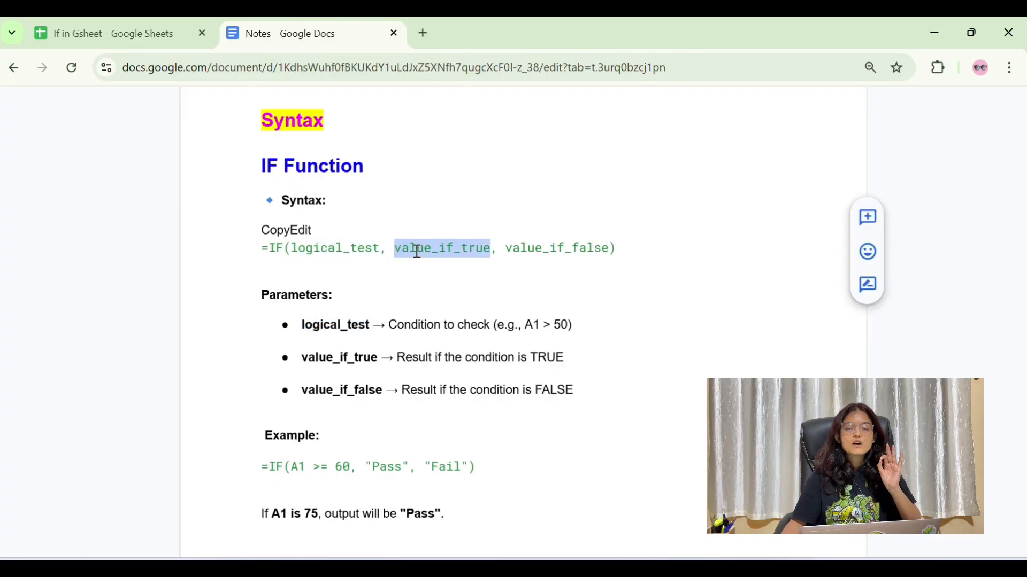
{"action": "double_click", "coordinate": [539, 248]}
{"action": "left_click", "coordinate": [377, 250]}
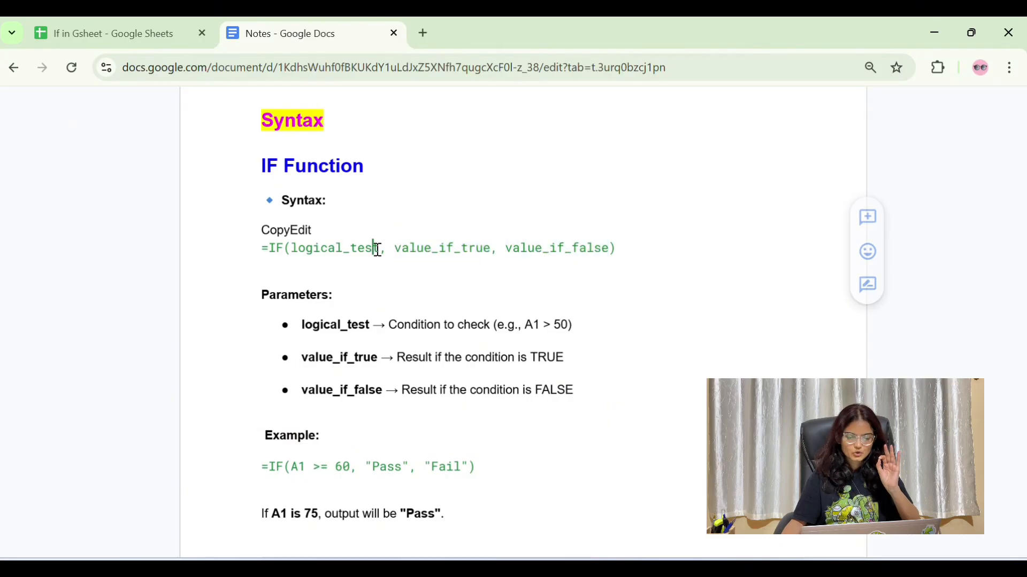
{"action": "double_click", "coordinate": [338, 251]}
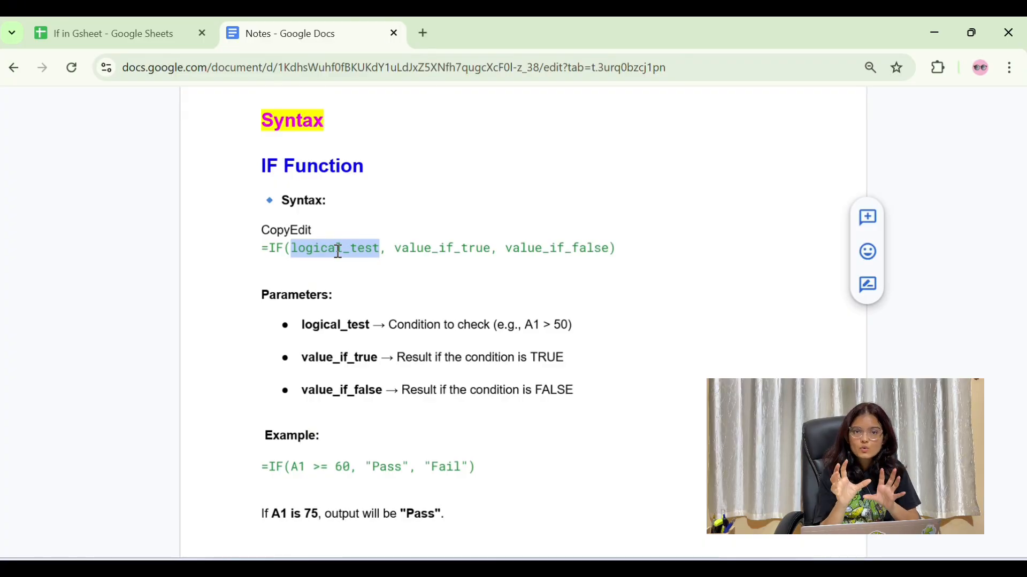
{"action": "double_click", "coordinate": [434, 249]}
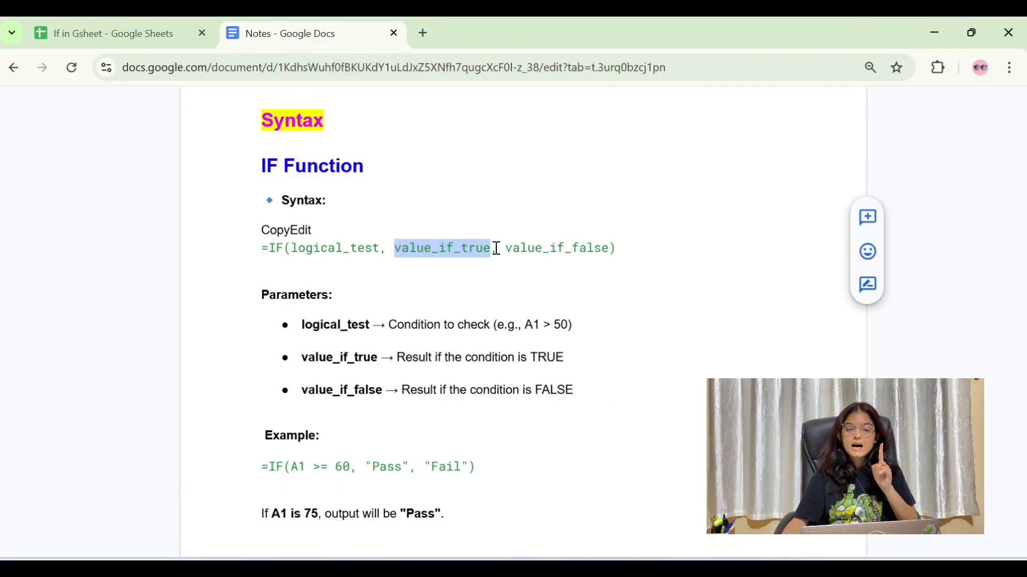
Examine how logical_test in the syntax line decides between value_if_true and value_if_false
{"action": "left_click", "coordinate": [338, 250]}
{"action": "double_click", "coordinate": [338, 250]}
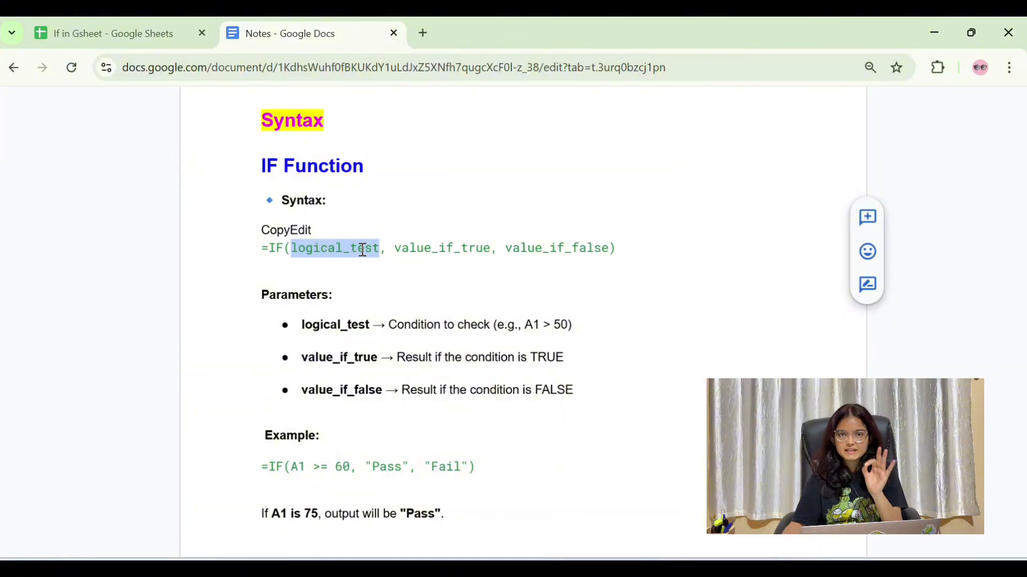
{"action": "left_click", "coordinate": [528, 248]}
{"action": "double_click", "coordinate": [527, 251]}
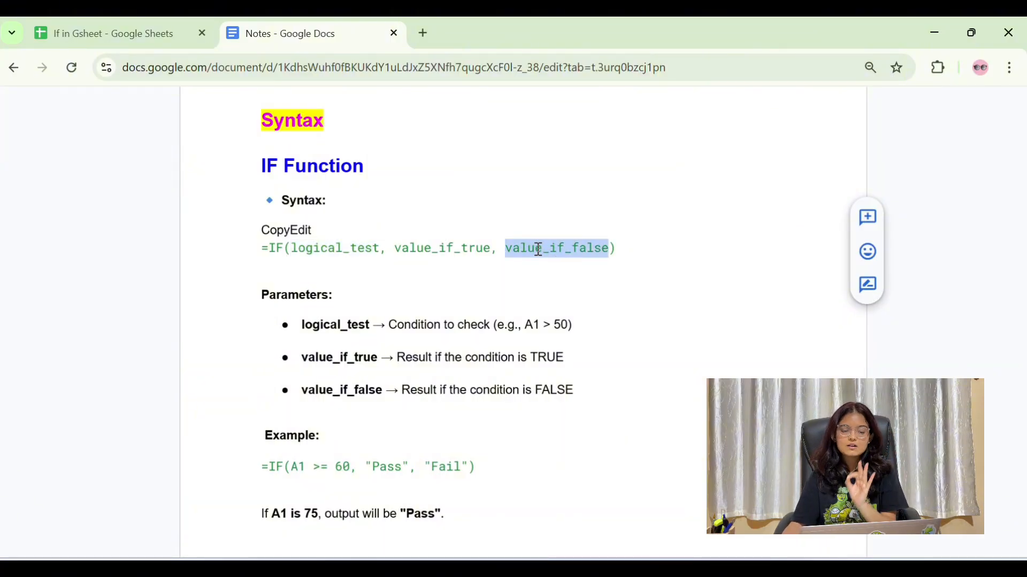
{"action": "double_click", "coordinate": [342, 247]}
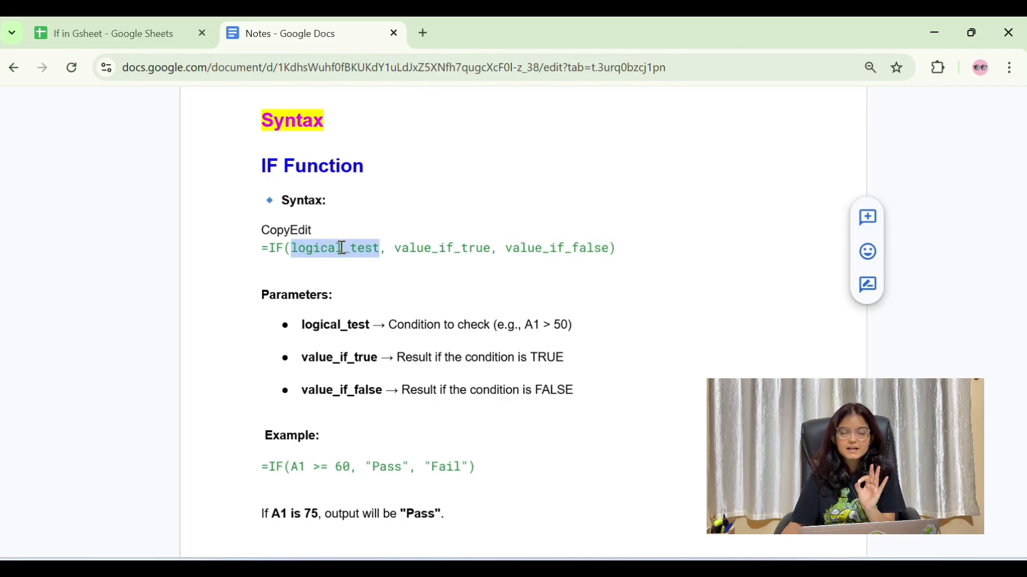
{"action": "double_click", "coordinate": [438, 249]}
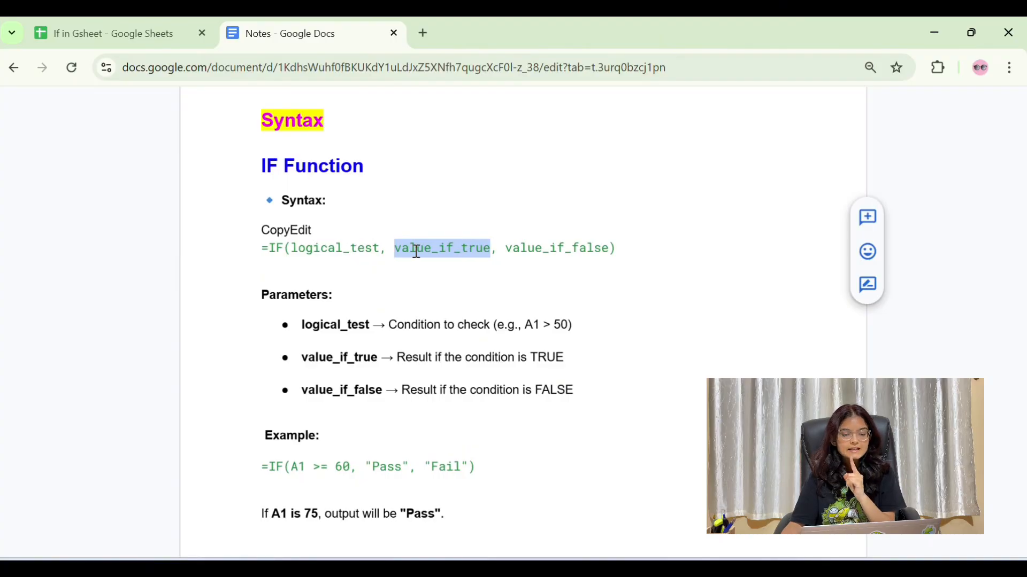
{"action": "left_click", "coordinate": [394, 248]}
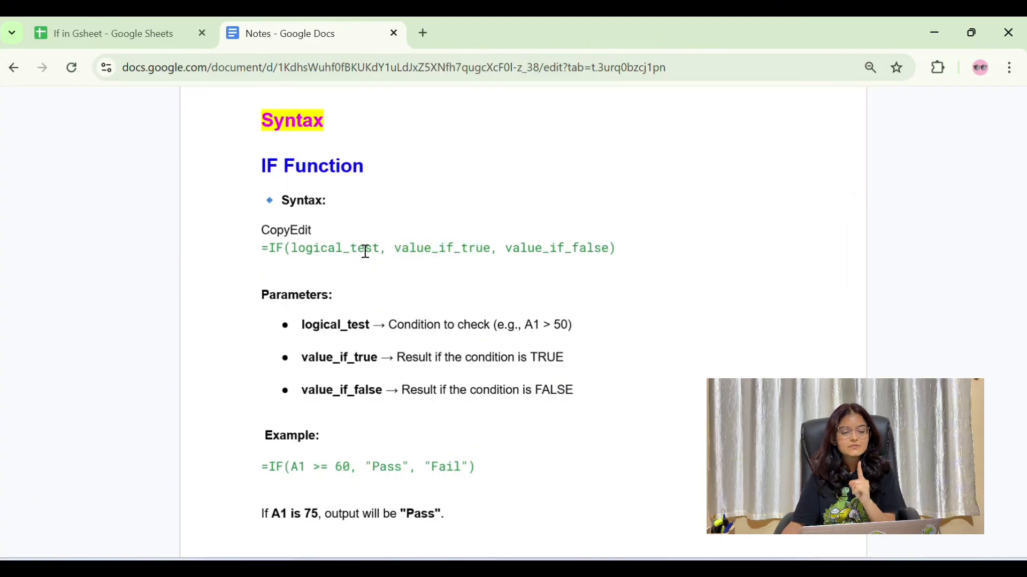
{"action": "double_click", "coordinate": [340, 249]}
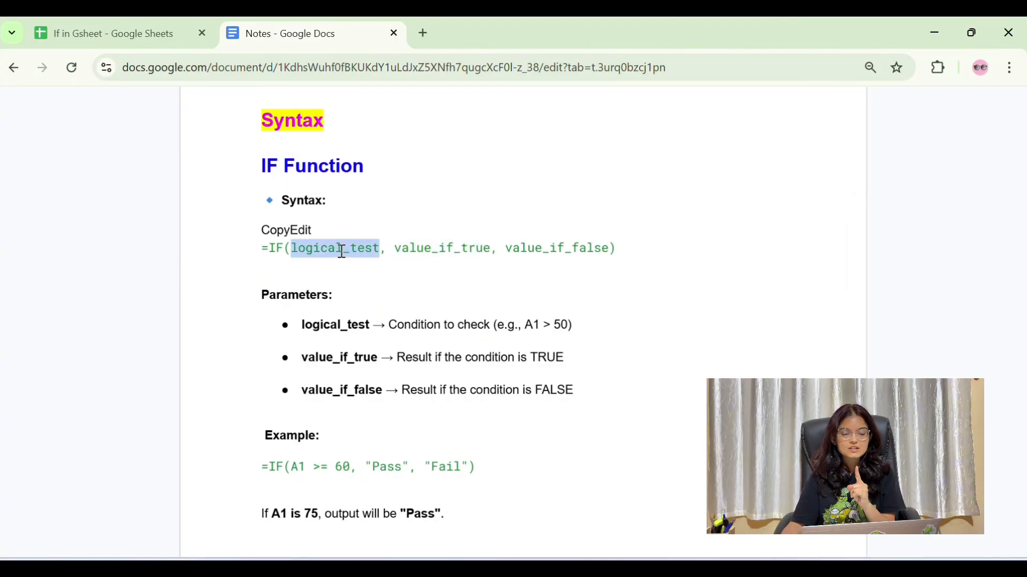
{"action": "double_click", "coordinate": [555, 248]}
Read the example formula =IF(A1 >= 60, "Pass", "Fail") part by part
{"action": "scroll", "coordinate": [556, 252], "scroll_direction": "down", "scroll_amount": 2}
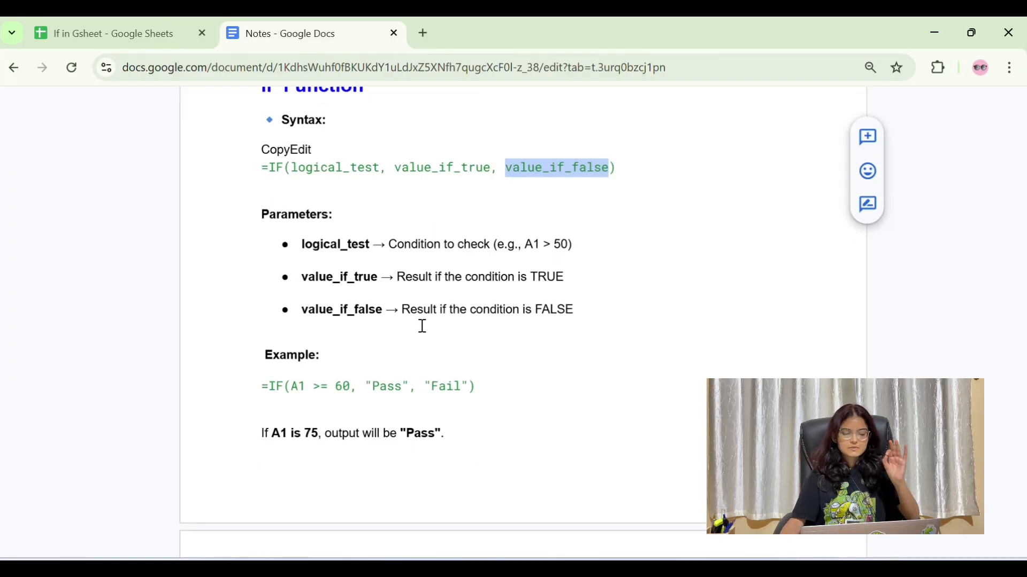
{"action": "scroll", "coordinate": [296, 388], "scroll_direction": "up", "scroll_amount": 2}
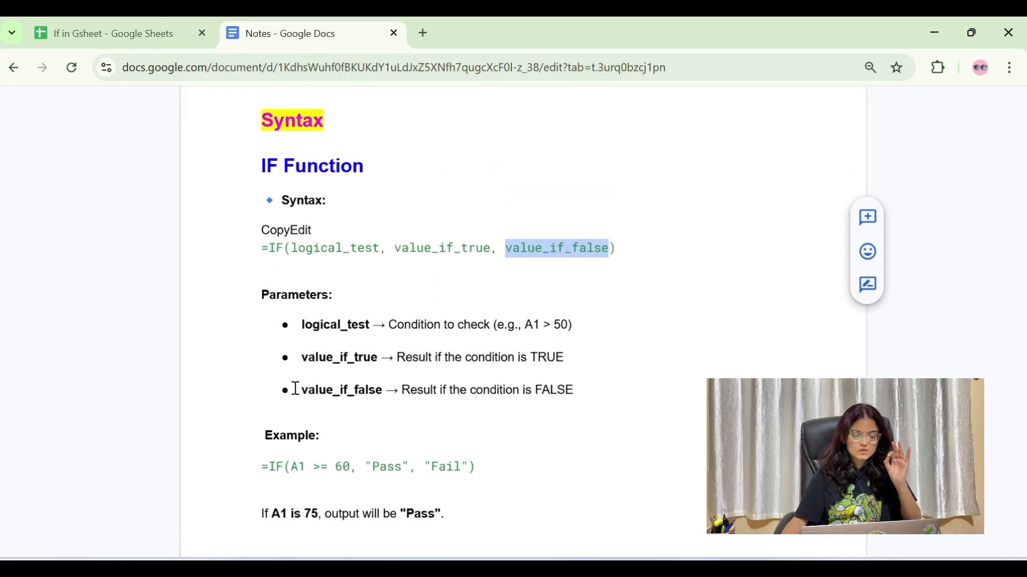
{"action": "double_click", "coordinate": [275, 467]}
{"action": "left_click", "coordinate": [292, 466]}
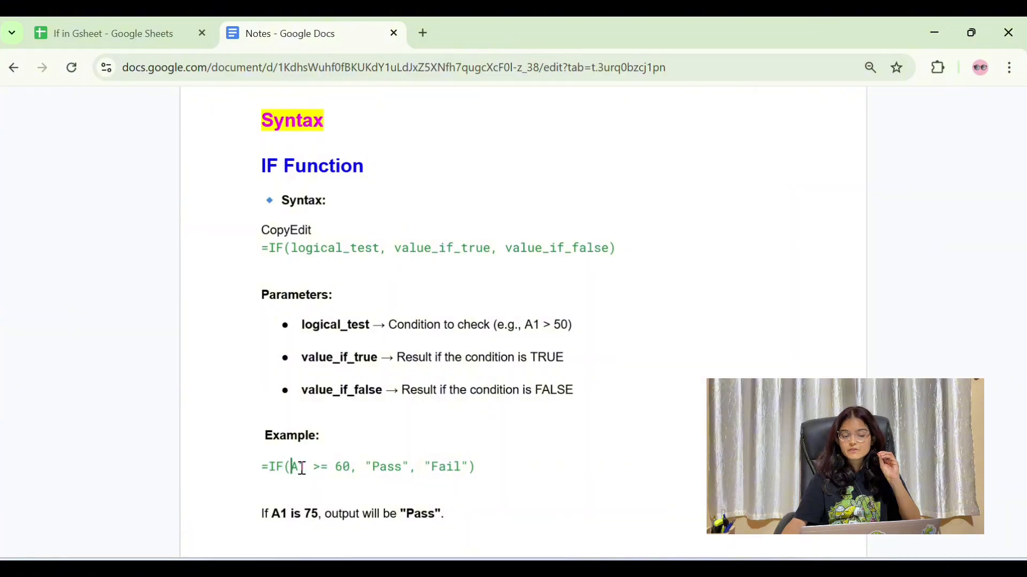
{"action": "double_click", "coordinate": [339, 466]}
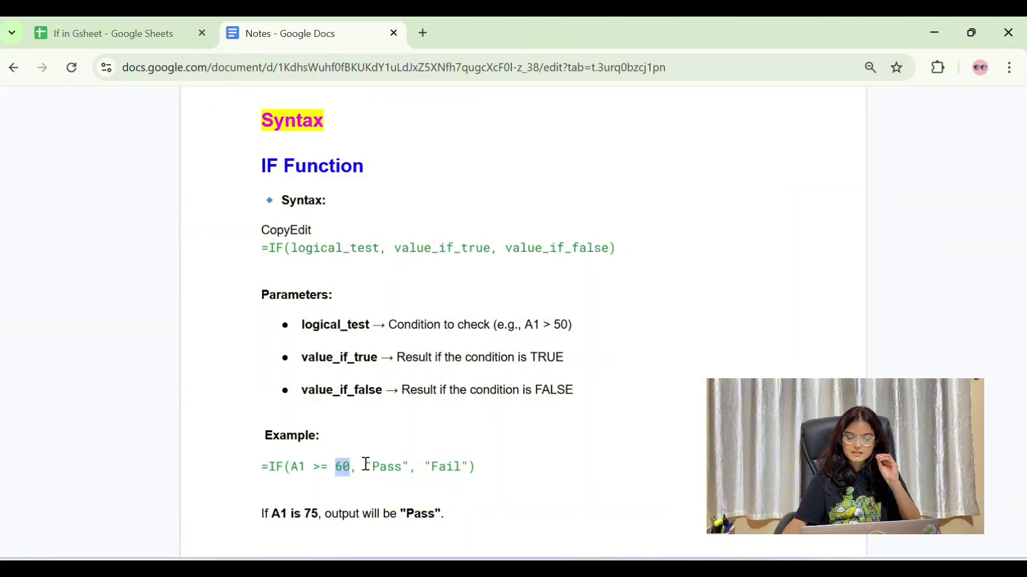
{"action": "double_click", "coordinate": [375, 464]}
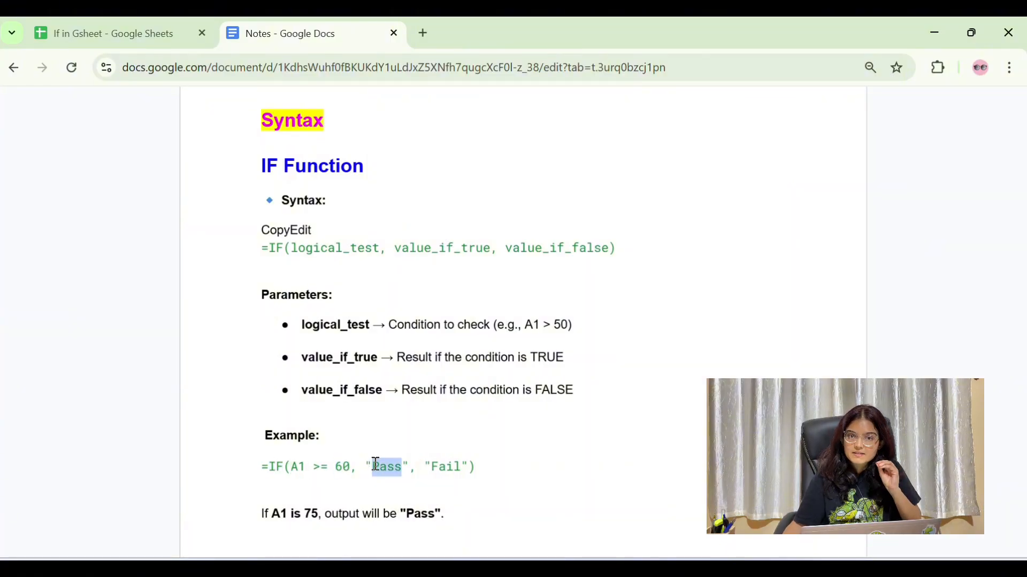
{"action": "double_click", "coordinate": [433, 468]}
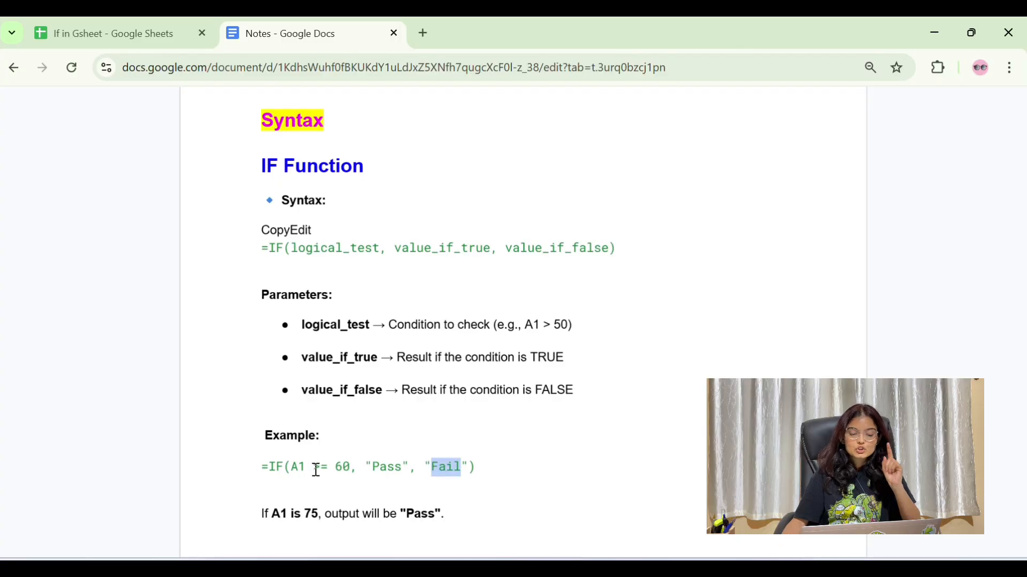
Examine how the example's condition A1 >= 60 relates to its "Pass" and "Fail" outcomes
{"action": "left_click_drag", "start_coordinate": [292, 468], "coordinate": [354, 474]}
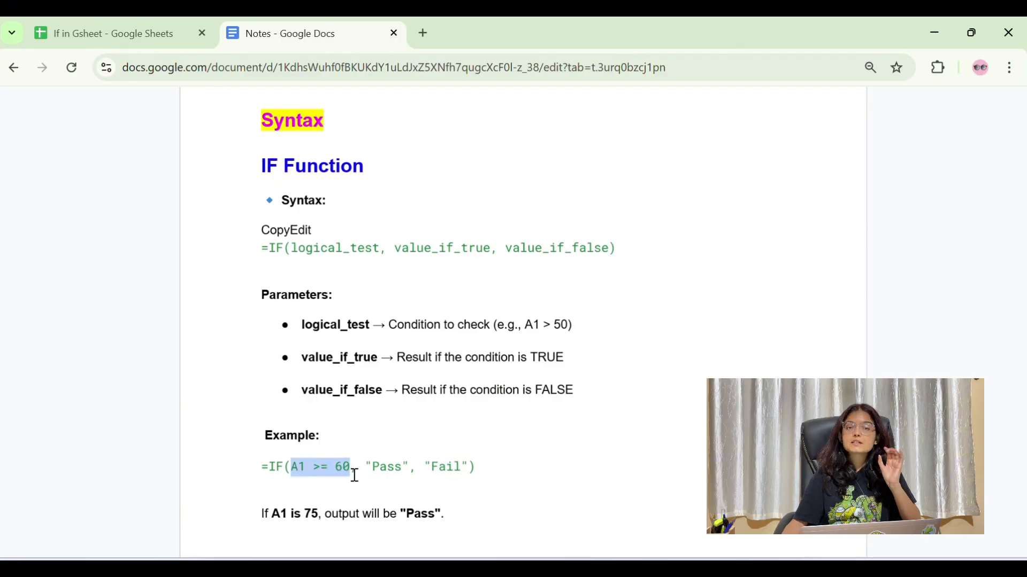
{"action": "left_click", "coordinate": [384, 466]}
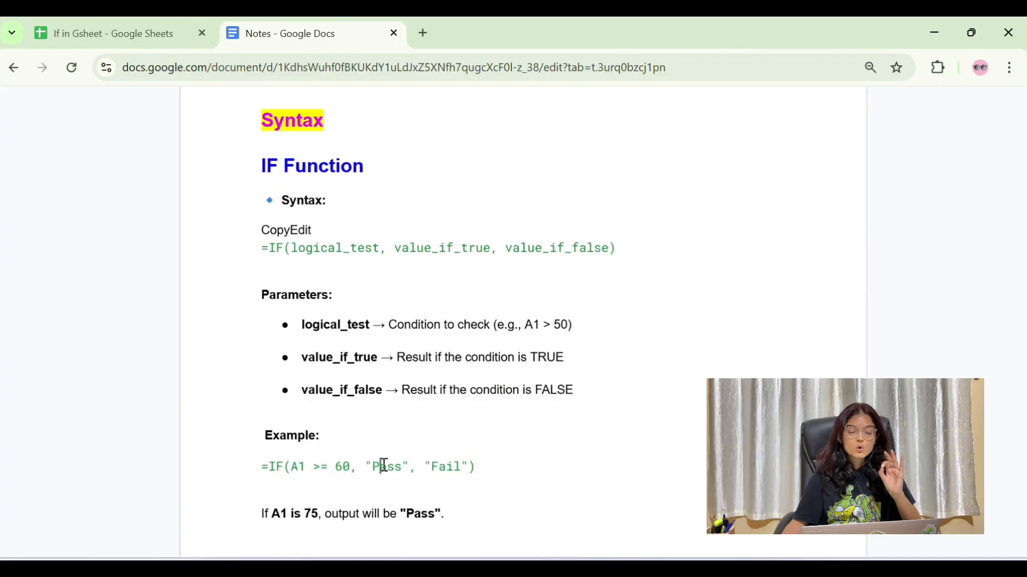
{"action": "double_click", "coordinate": [384, 466]}
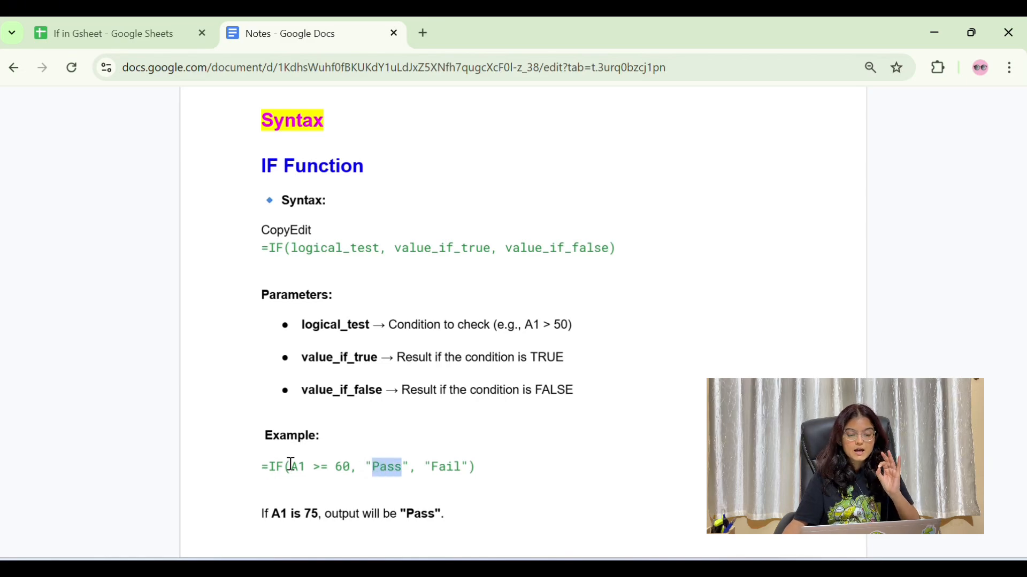
{"action": "mouse_move", "coordinate": [293, 467]}
{"action": "left_mouse_down"}
{"action": "mouse_move", "coordinate": [344, 466]}
{"action": "mouse_move", "coordinate": [300, 470]}
{"action": "left_mouse_up"}
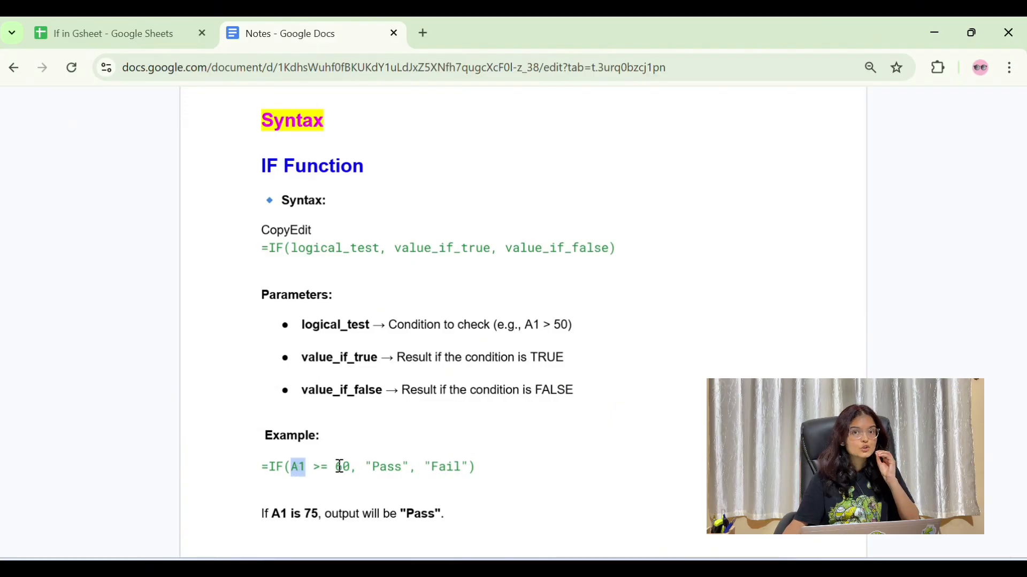
{"action": "left_click_drag", "start_coordinate": [337, 466], "coordinate": [351, 466]}
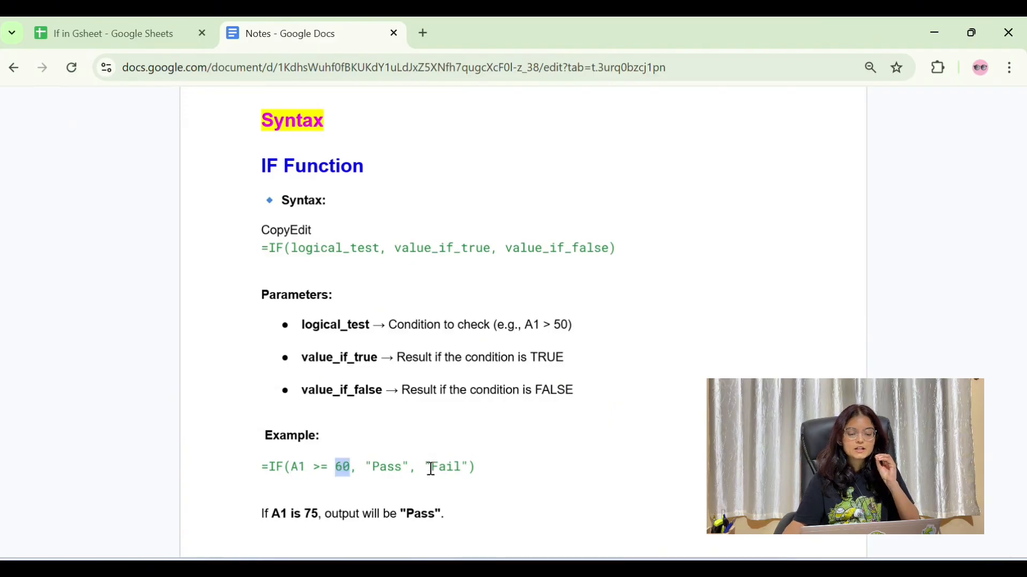
{"action": "left_click_drag", "start_coordinate": [438, 468], "coordinate": [471, 476]}
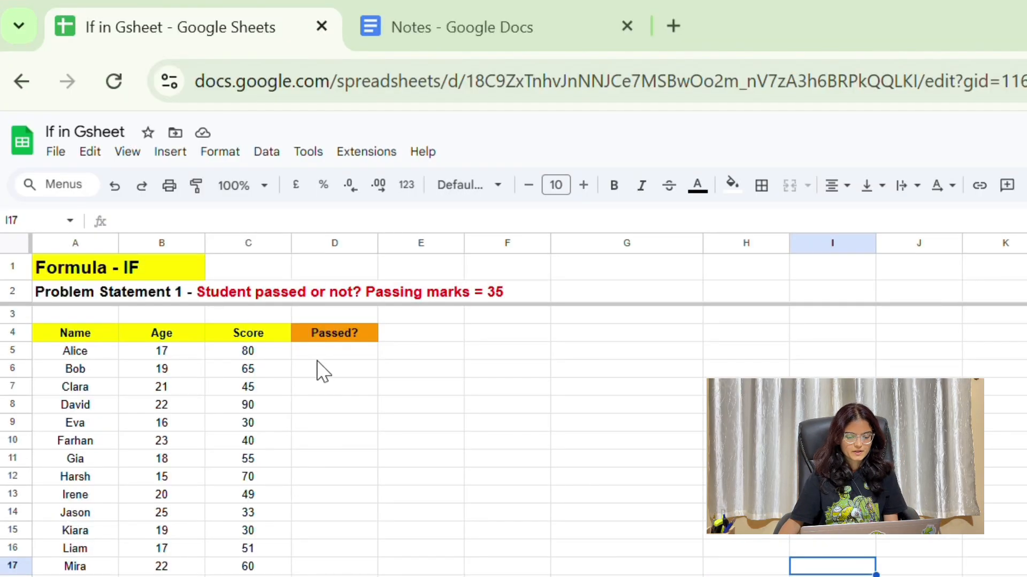
Review the Name, Age and Score columns and the passing marks of 35 in Problem Statement 1
{"action": "left_click", "coordinate": [202, 248]}
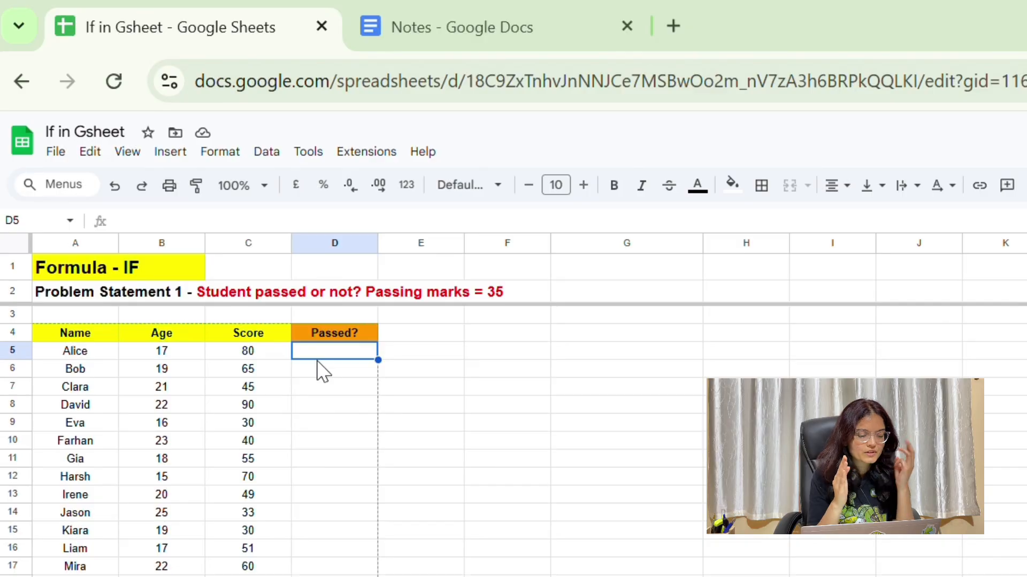
{"action": "left_click", "coordinate": [80, 334]}
{"action": "left_click", "coordinate": [161, 337]}
{"action": "left_click", "coordinate": [265, 336]}
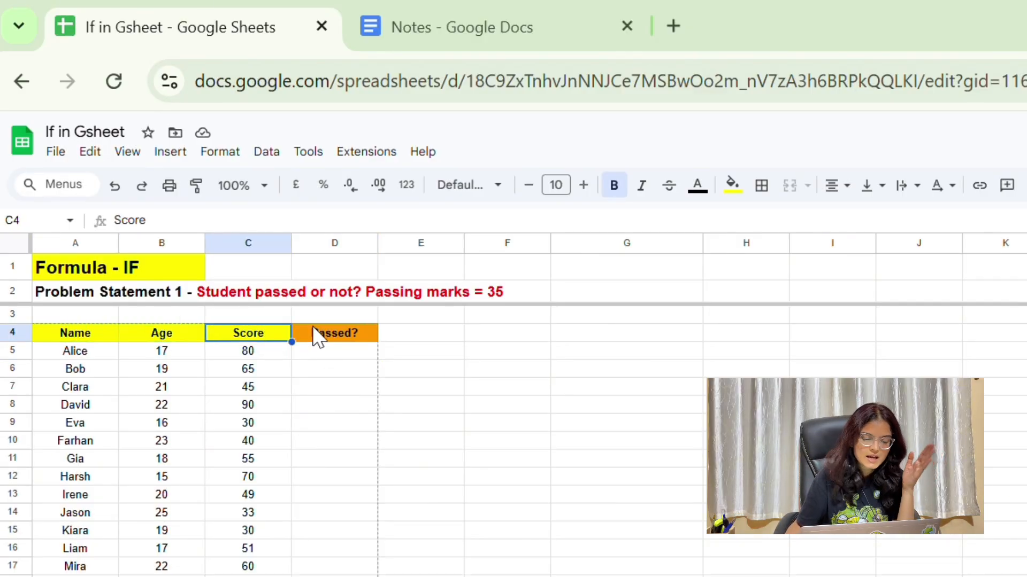
{"action": "left_click", "coordinate": [302, 294]}
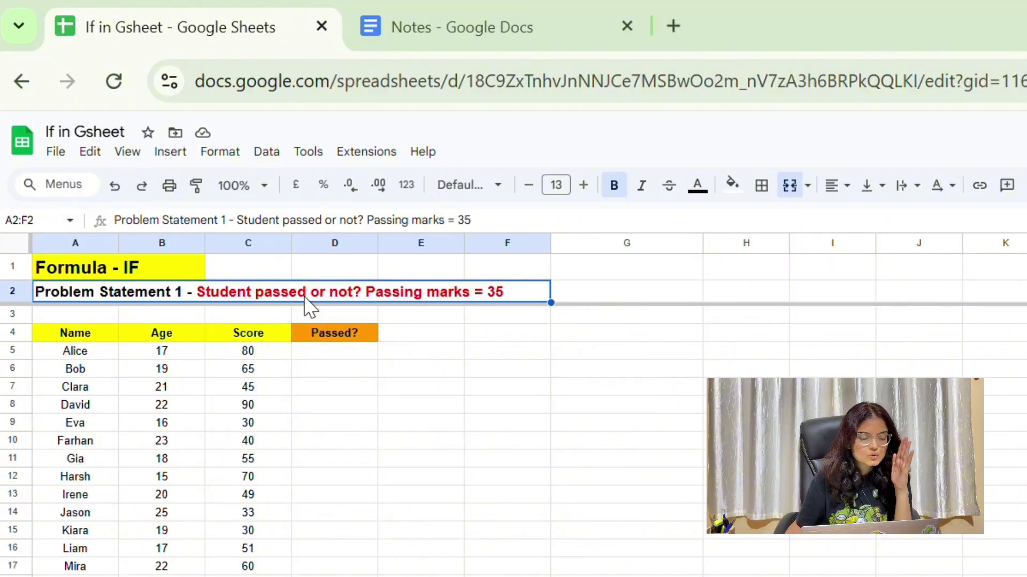
{"action": "double_click", "coordinate": [494, 291]}
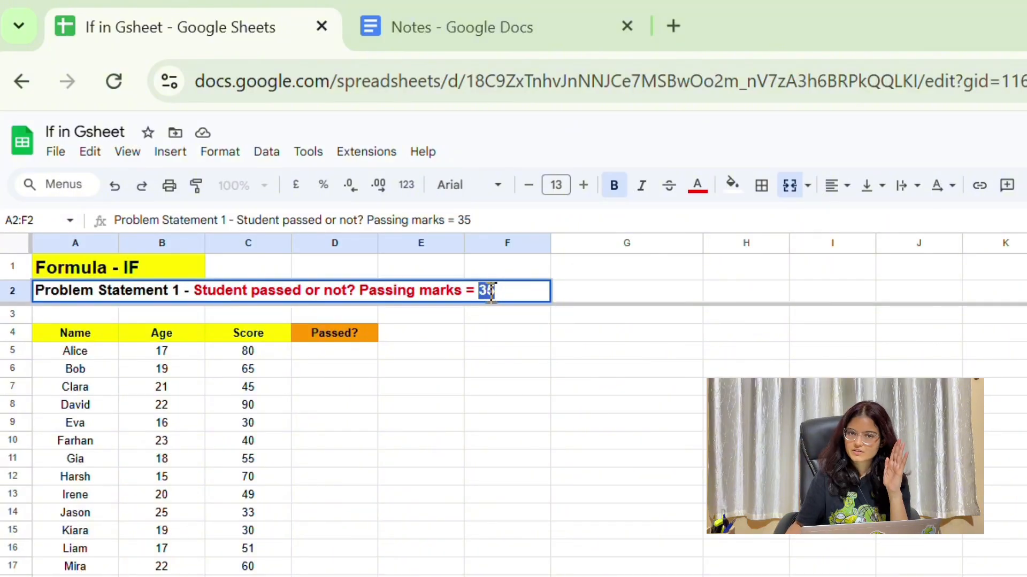
Start an IF formula in cell D5, the first cell under the Passed? header
{"action": "left_click", "coordinate": [324, 357]}
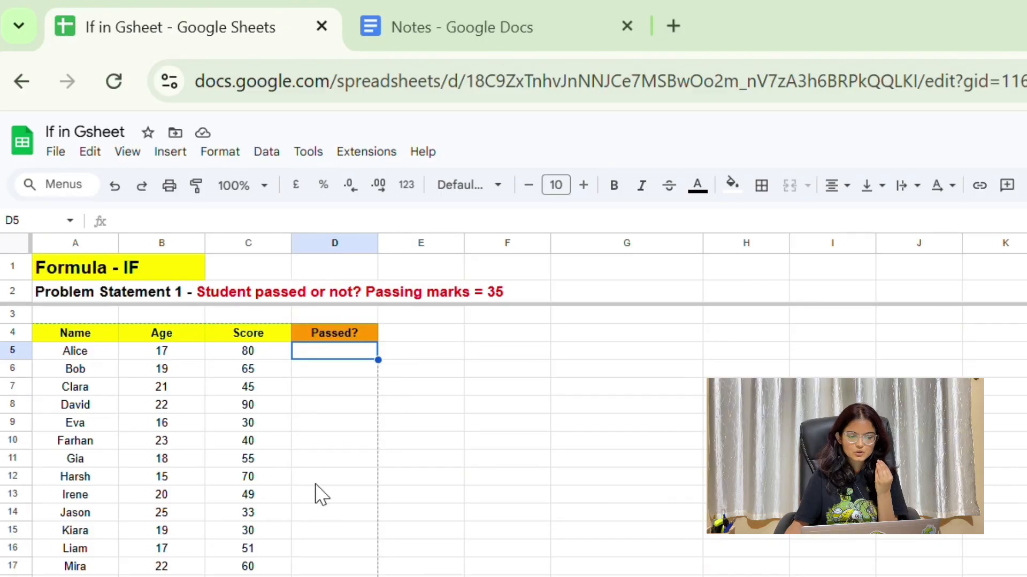
{"action": "double_click", "coordinate": [335, 350]}
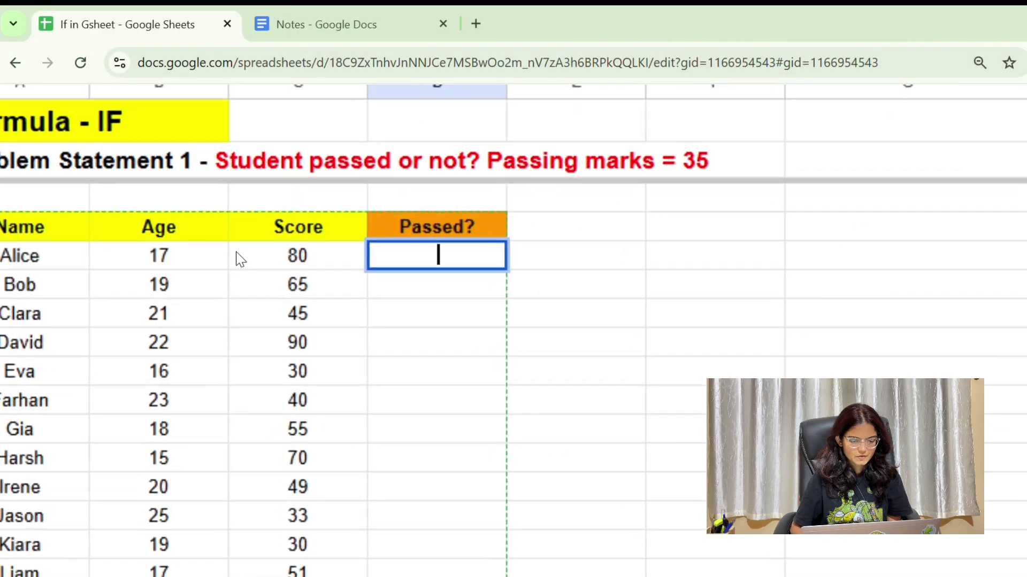
{"action": "type", "text": "="}
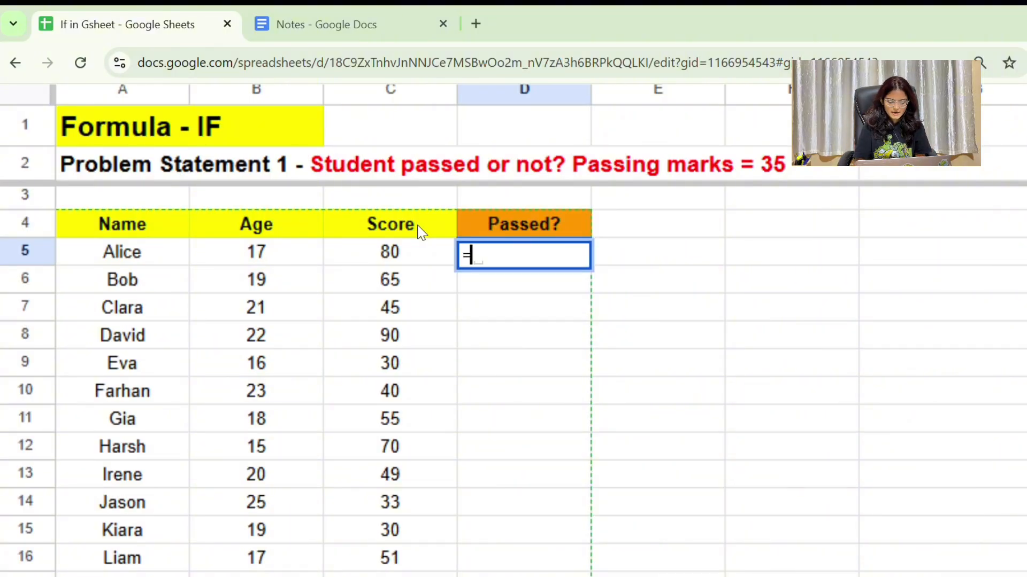
{"action": "type", "text": "if"}
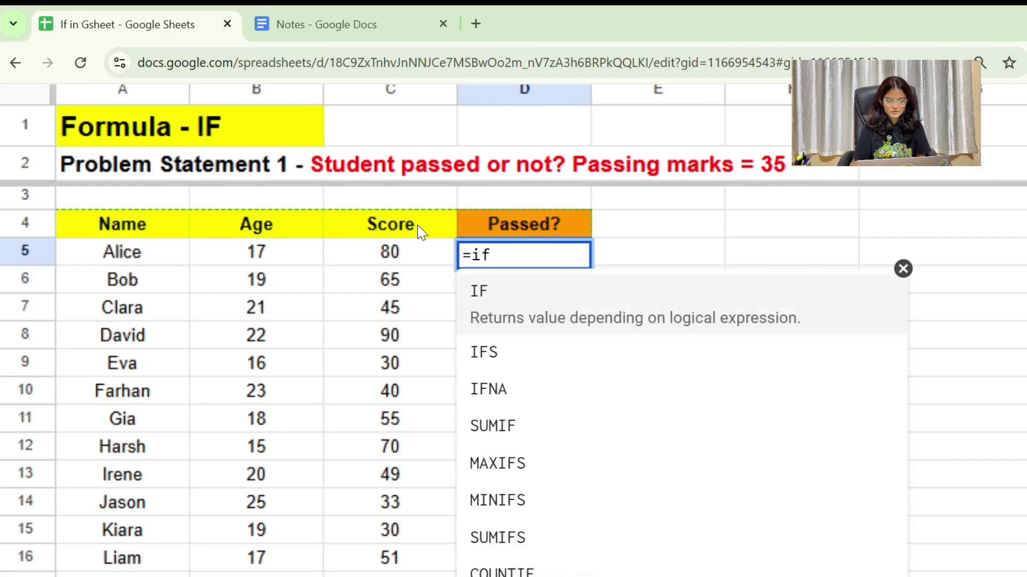
{"action": "key", "text": "Tab"}
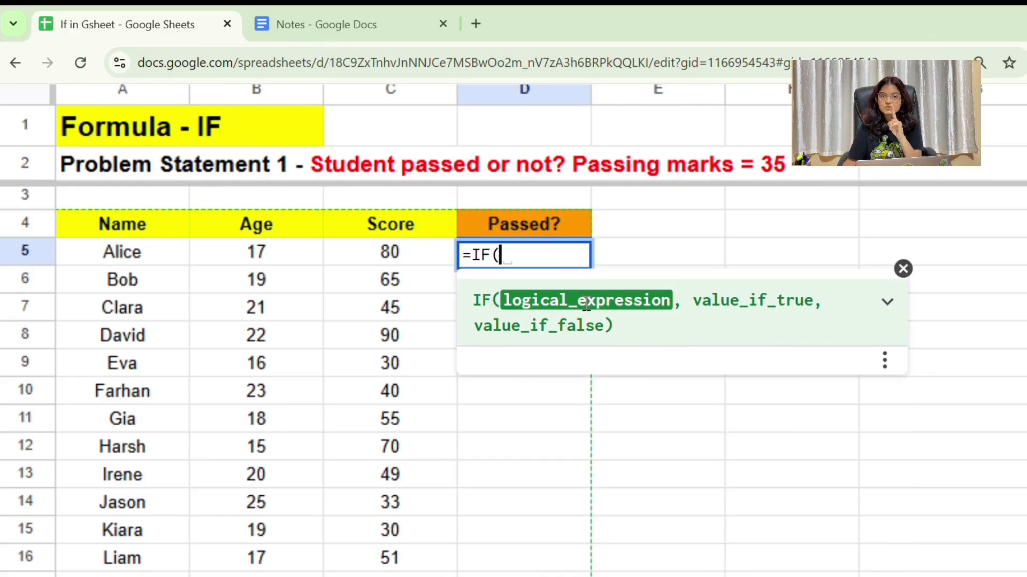
Check the logical_test argument of the IF syntax in the Google Docs notes, and return to the Google Sheets spreadsheet
{"action": "left_click", "coordinate": [299, 24]}
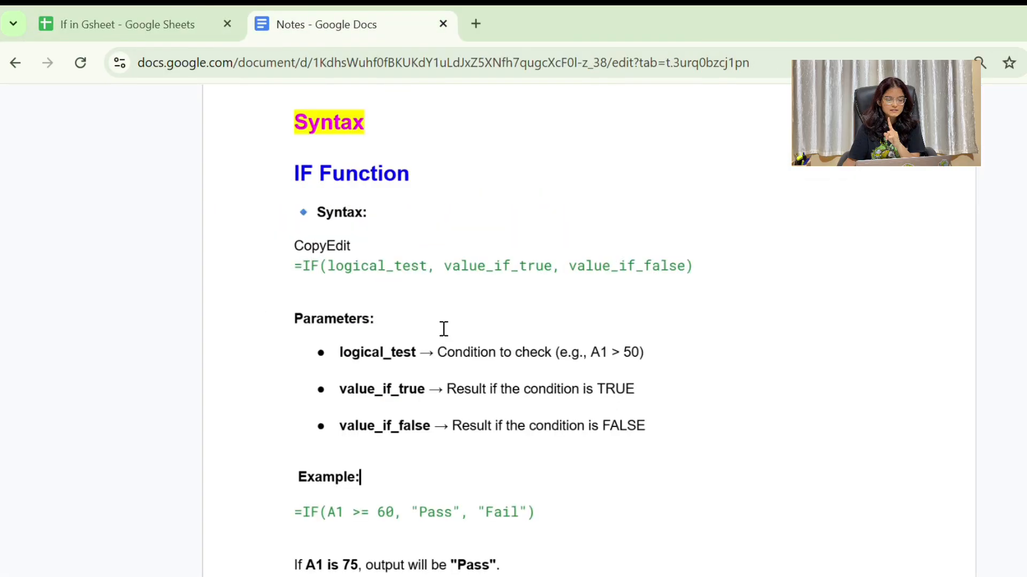
{"action": "double_click", "coordinate": [368, 271]}
{"action": "left_click", "coordinate": [115, 16]}
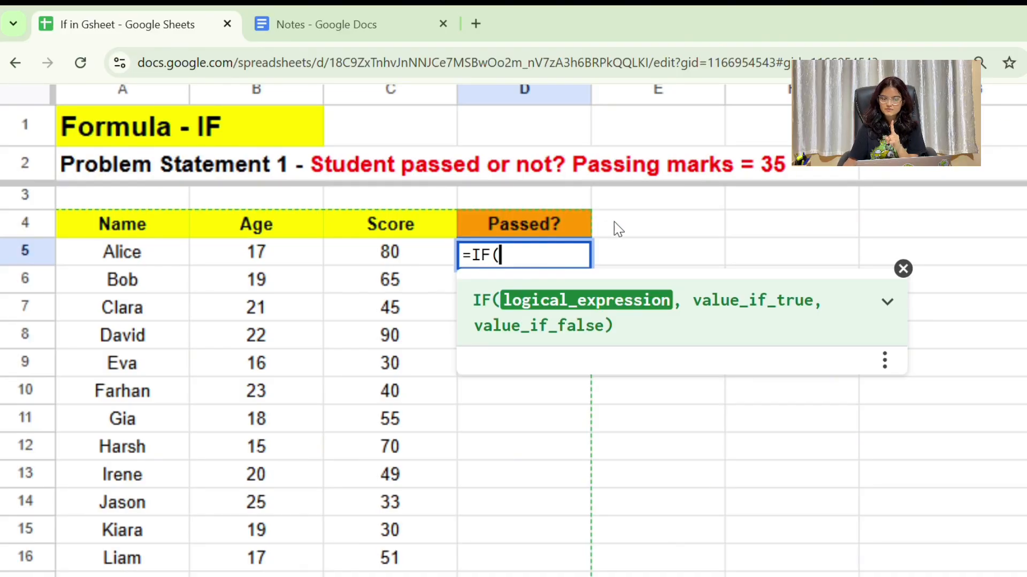
Enter C5>=35 as the logical expression of the IF formula in D5, followed by a comma
{"action": "left_click", "coordinate": [388, 261]}
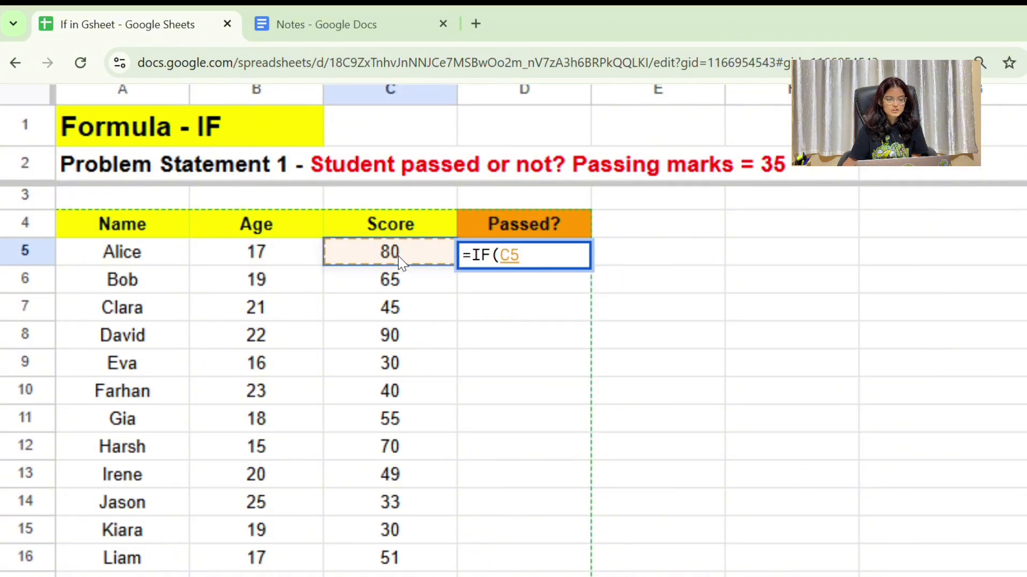
{"action": "scroll", "coordinate": [414, 312], "scroll_direction": "up", "scroll_amount": 1}
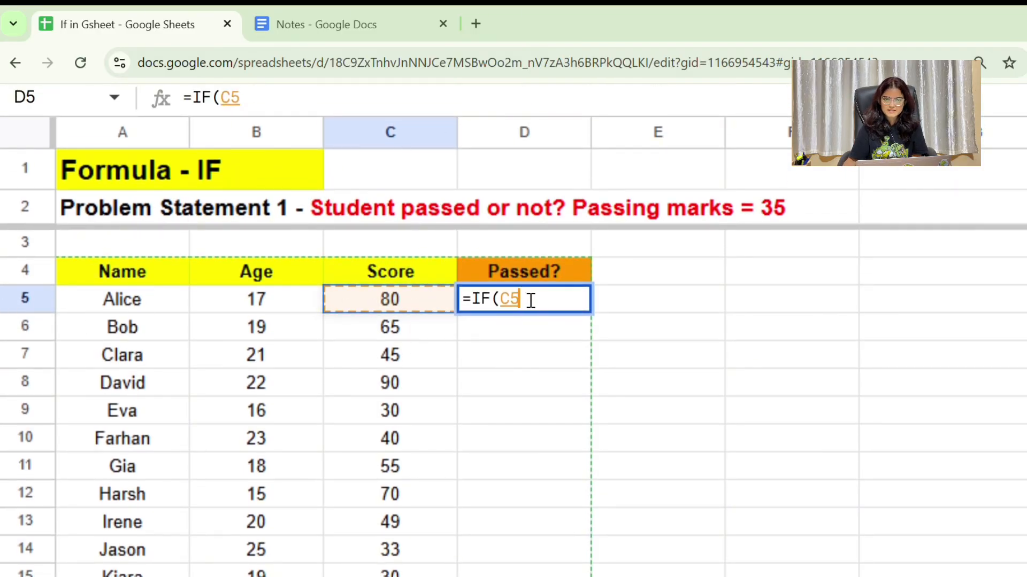
{"action": "type", "text": ">="}
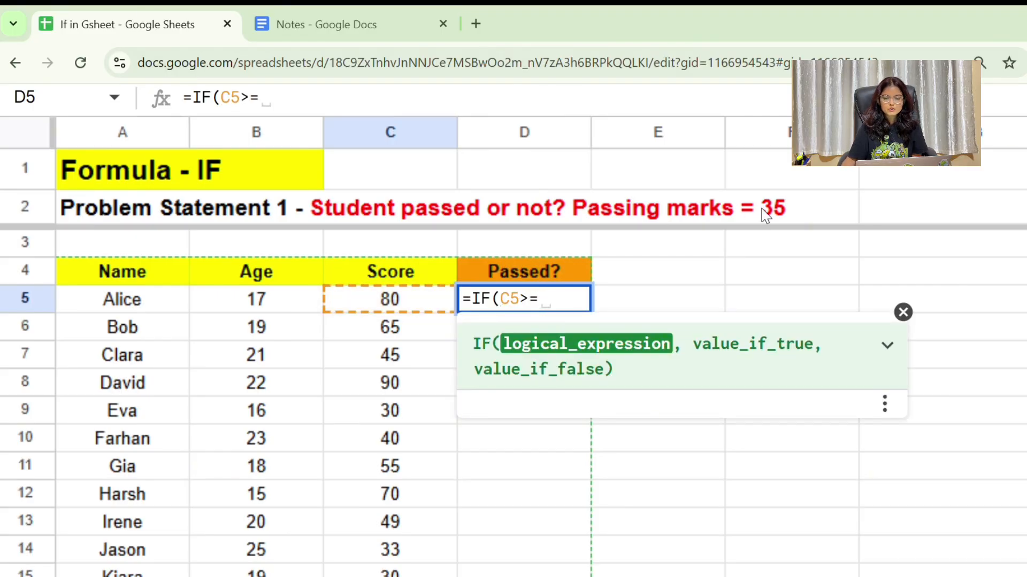
{"action": "type", "text": "35"}
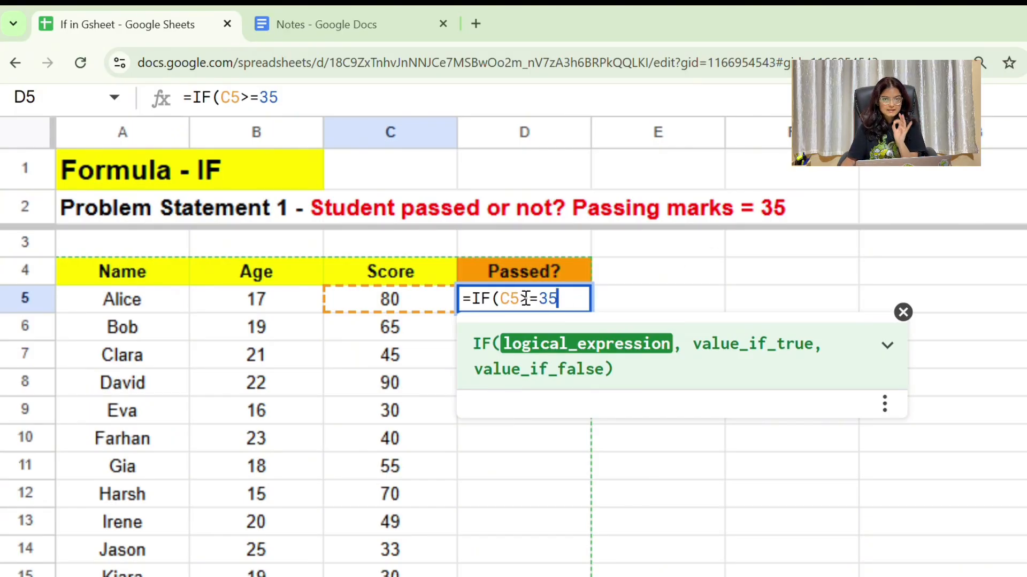
{"action": "type", "text": ","}
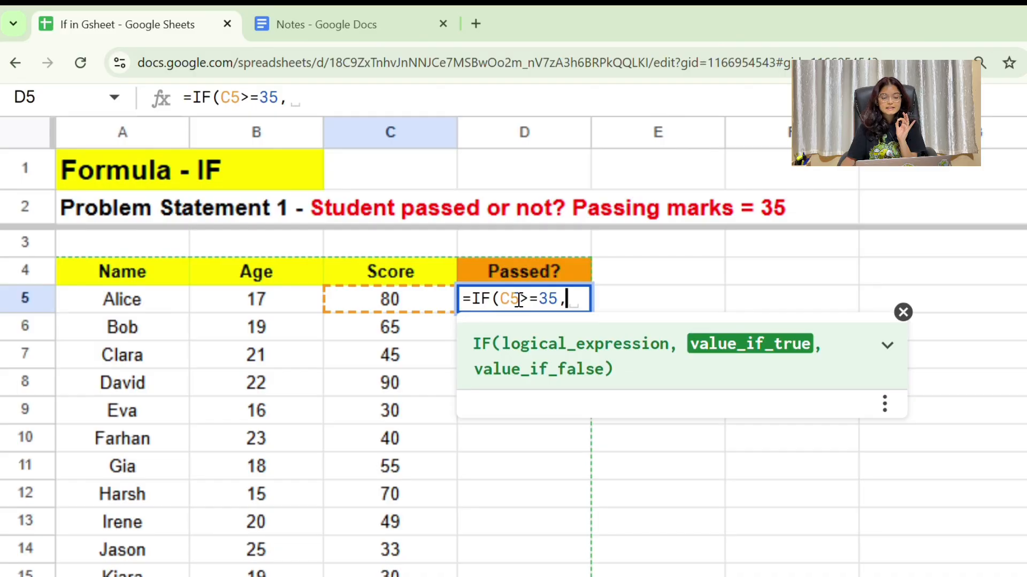
{"action": "key", "text": "Left"}
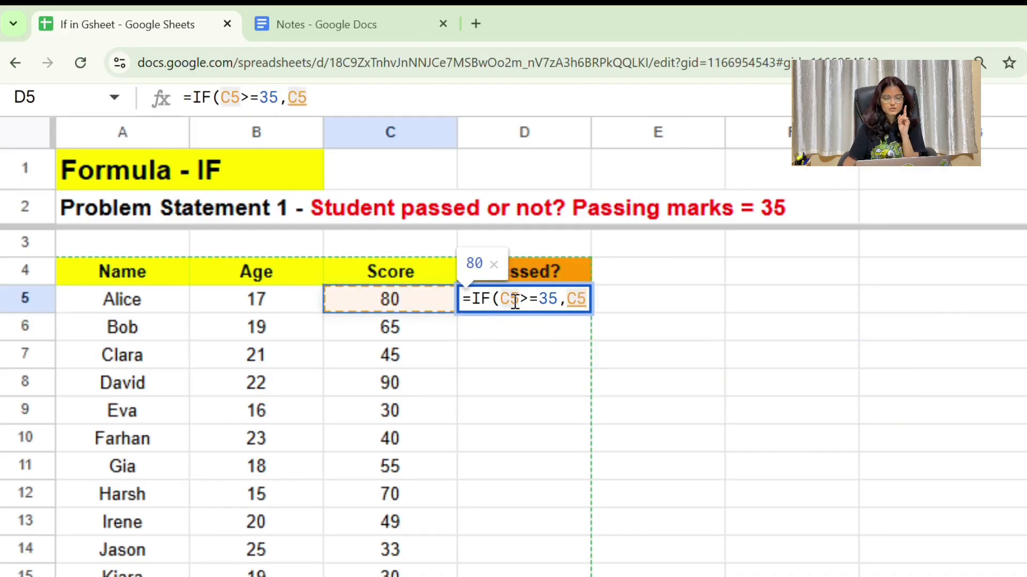
{"action": "key", "text": "BackSpace"}
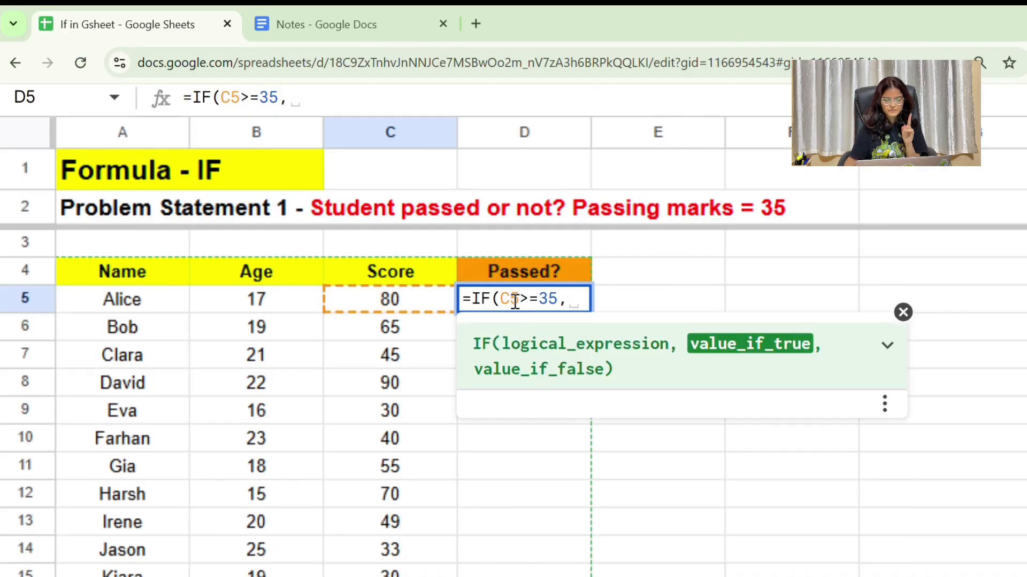
{"action": "key", "text": "BackSpace"}
{"action": "key", "text": "Delete"}
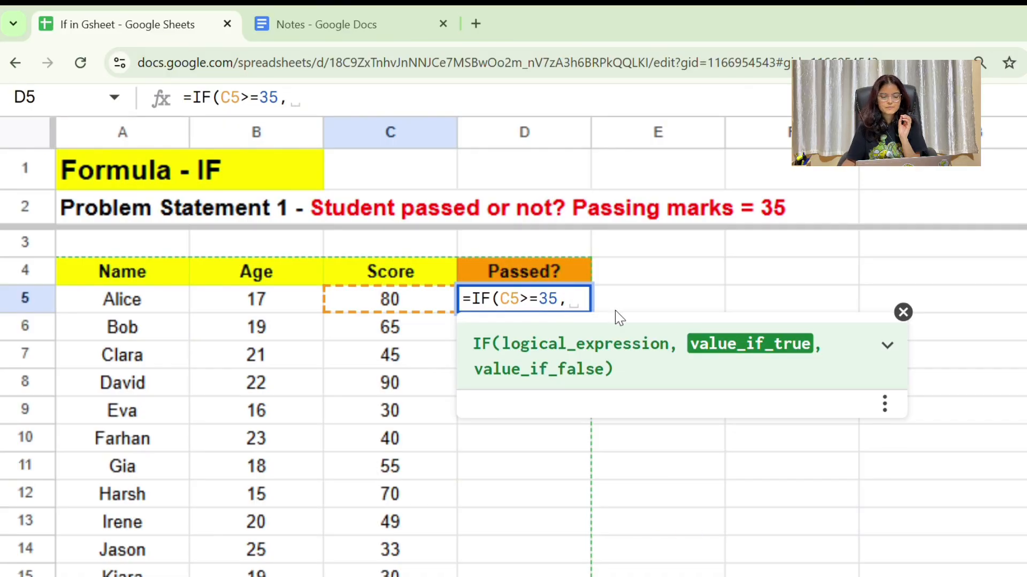
Add "Passed" in quotation marks as the value_if_true argument of the IF formula in D5
{"action": "left_click", "coordinate": [540, 344]}
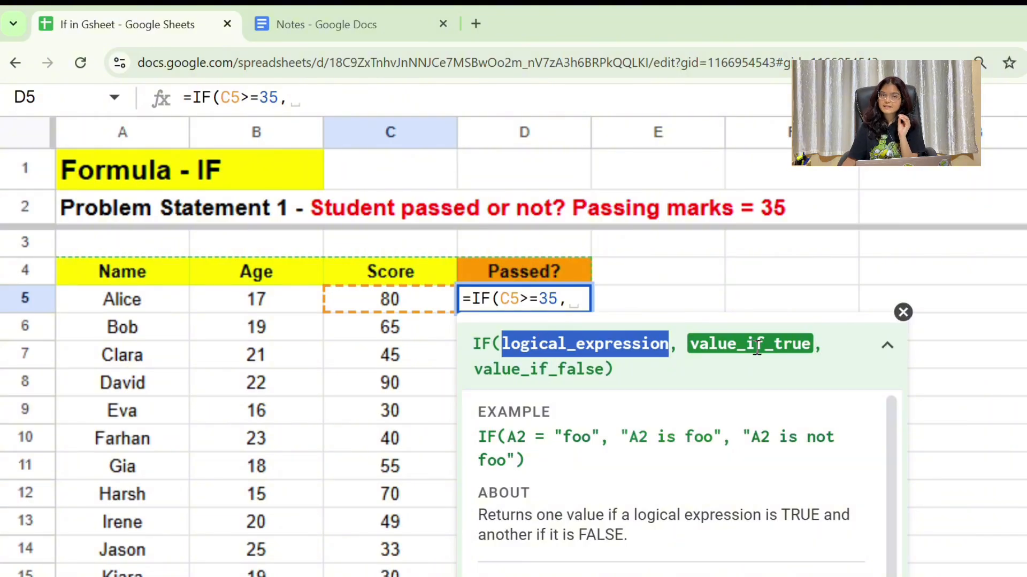
{"action": "left_click", "coordinate": [569, 301]}
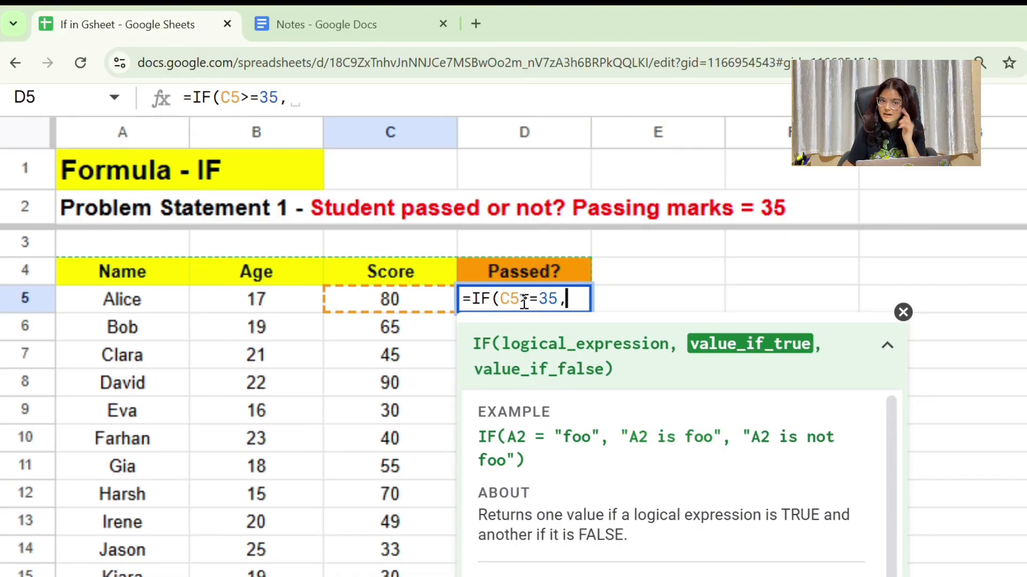
{"action": "type", "text": "\"\""}
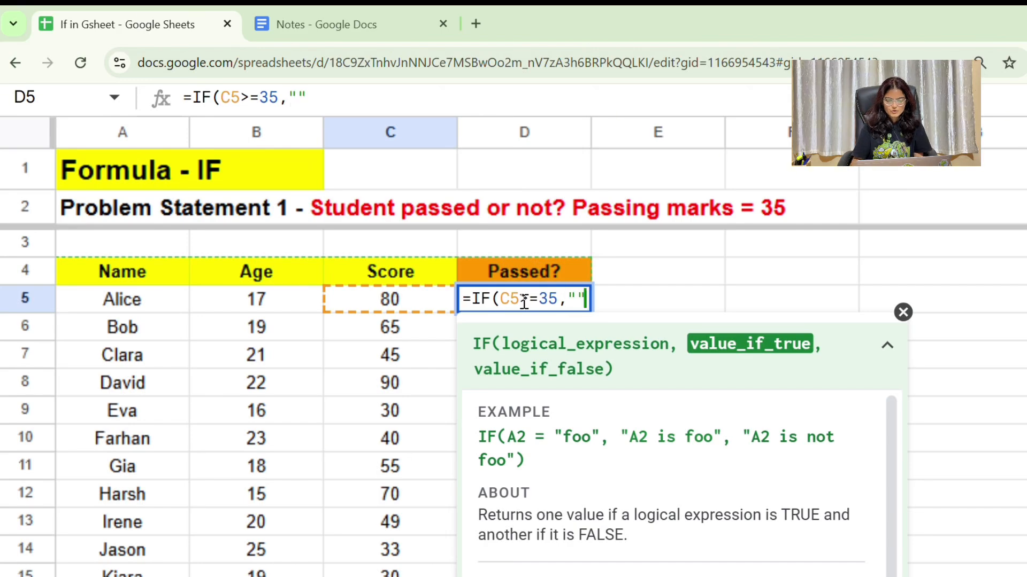
{"action": "type", "text": "Passed"}
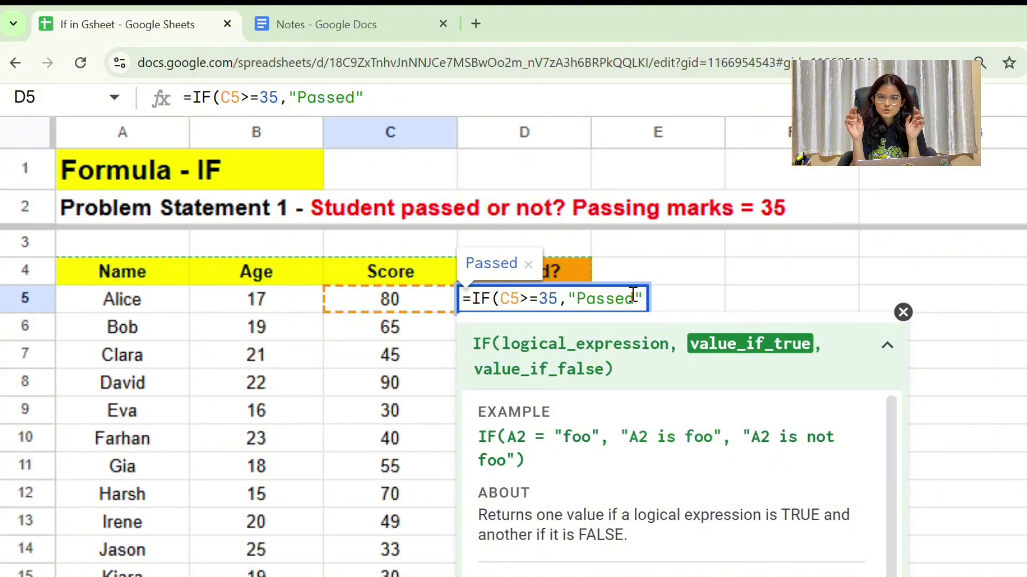
{"action": "key", "text": "Right"}
{"action": "key", "text": "Right"}
{"action": "key", "text": "Right"}
{"action": "key", "text": "Right"}
{"action": "key", "text": "Right"}
{"action": "key", "text": "Right"}
{"action": "key", "text": "Right"}
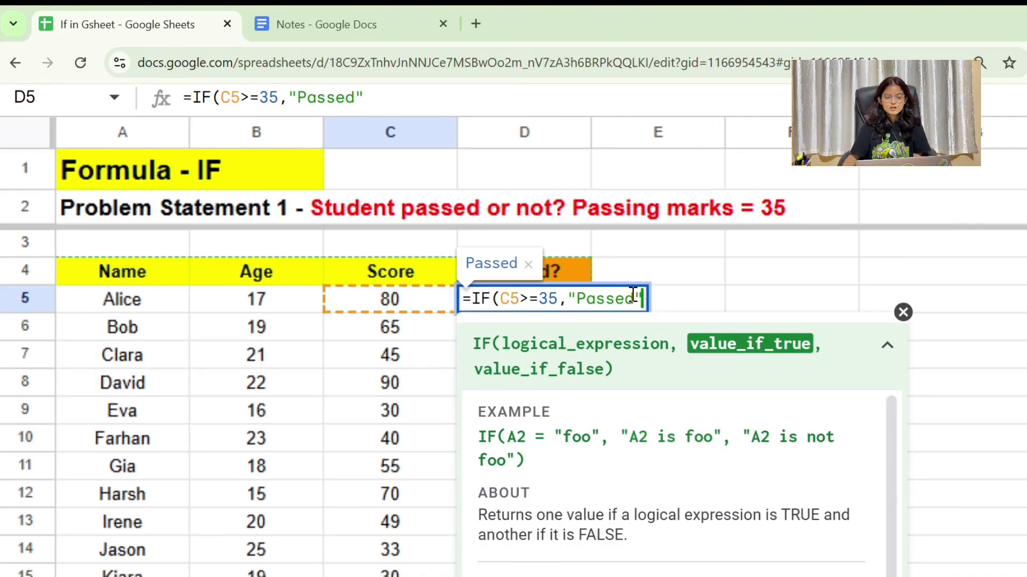
Examine how the condition C5>=35 relates to the "Passed" result in the D5 formula
{"action": "triple_click", "coordinate": [619, 298]}
{"action": "left_click", "coordinate": [526, 298]}
{"action": "left_click_drag", "start_coordinate": [504, 297], "coordinate": [558, 302]}
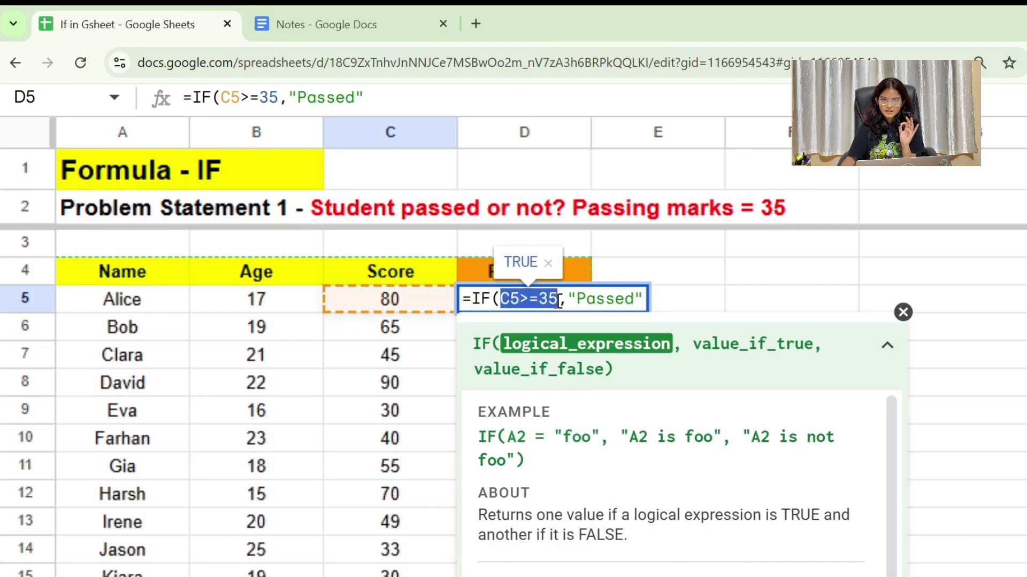
{"action": "triple_click", "coordinate": [594, 297]}
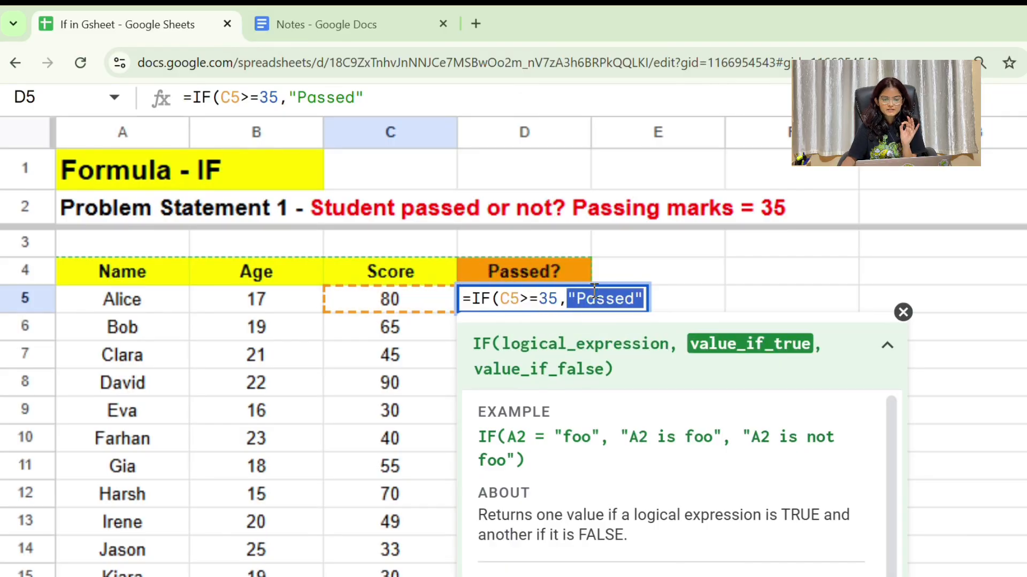
{"action": "left_click", "coordinate": [640, 298]}
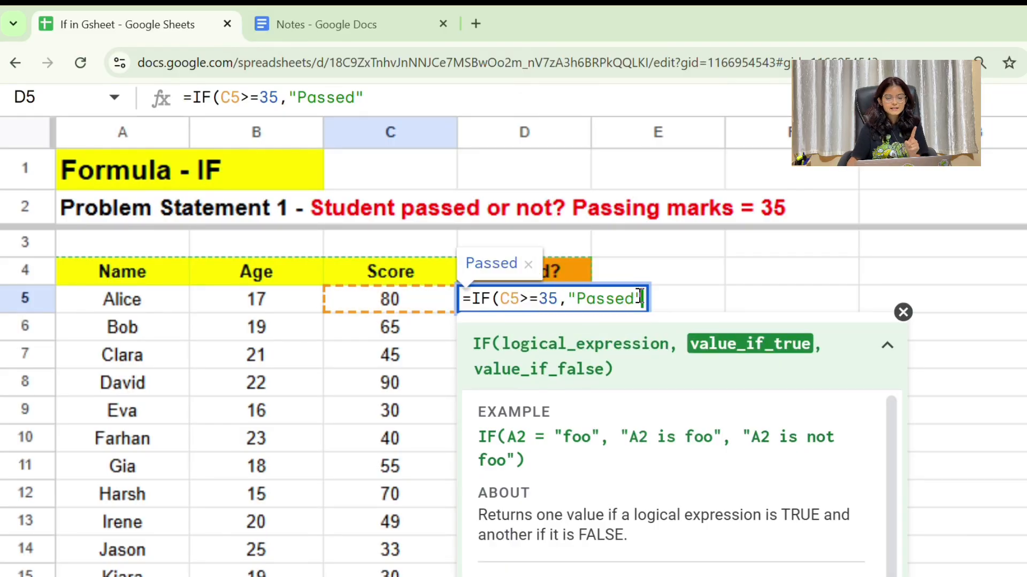
{"action": "left_click_drag", "start_coordinate": [500, 298], "coordinate": [550, 295]}
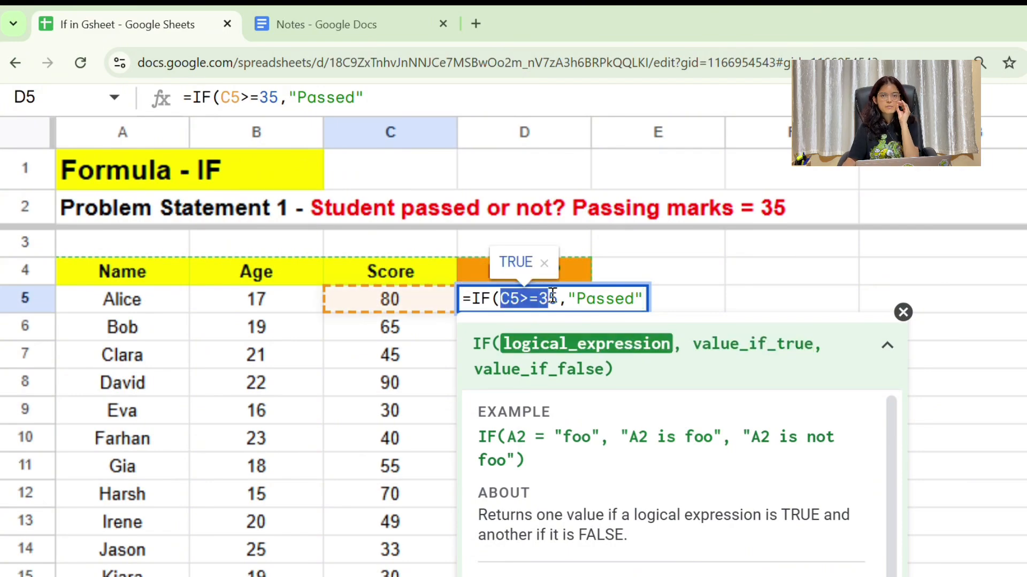
Add "Failed" as the value_if_false argument, close the parenthesis and enter the IF formula in D5
{"action": "left_click", "coordinate": [637, 298]}
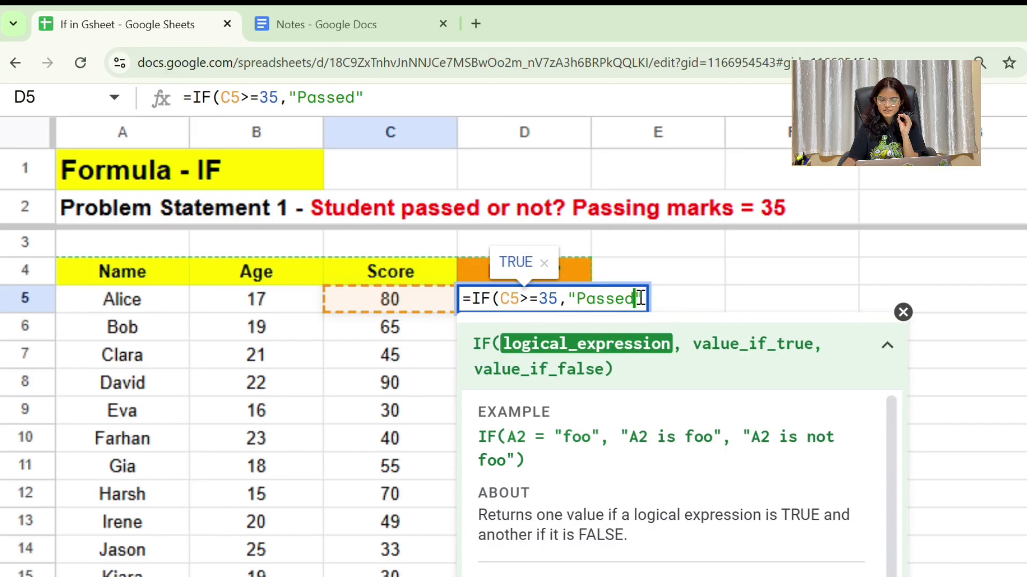
{"action": "type", "text": ", \"\""}
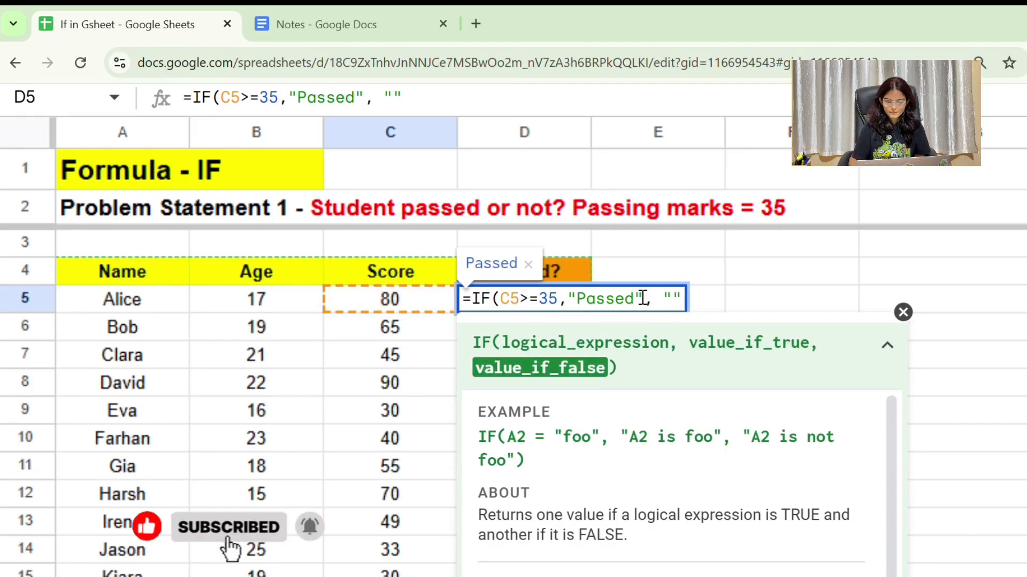
{"action": "key", "text": "Left"}
{"action": "type", "text": "Foiled\""}
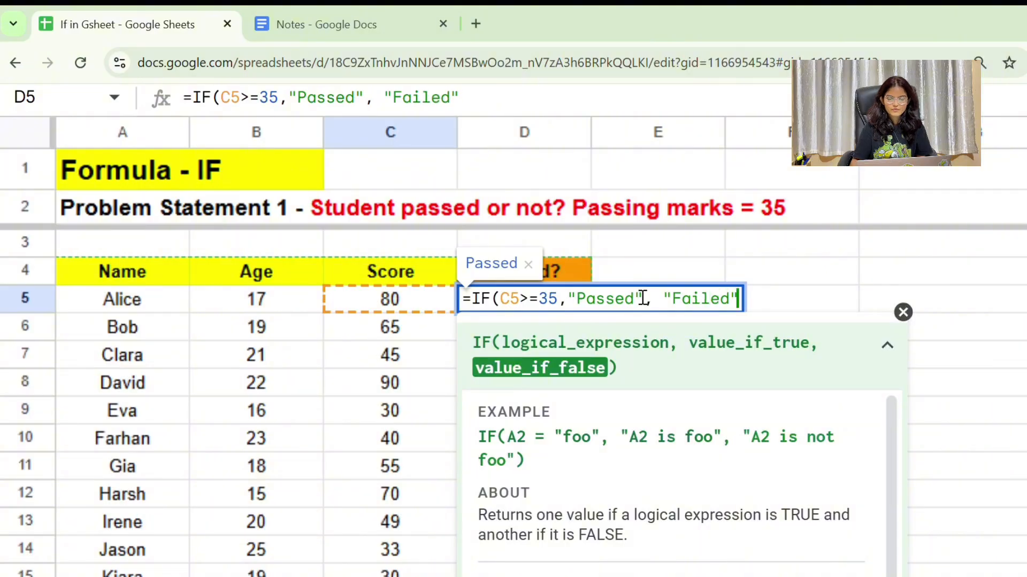
{"action": "type", "text": ")"}
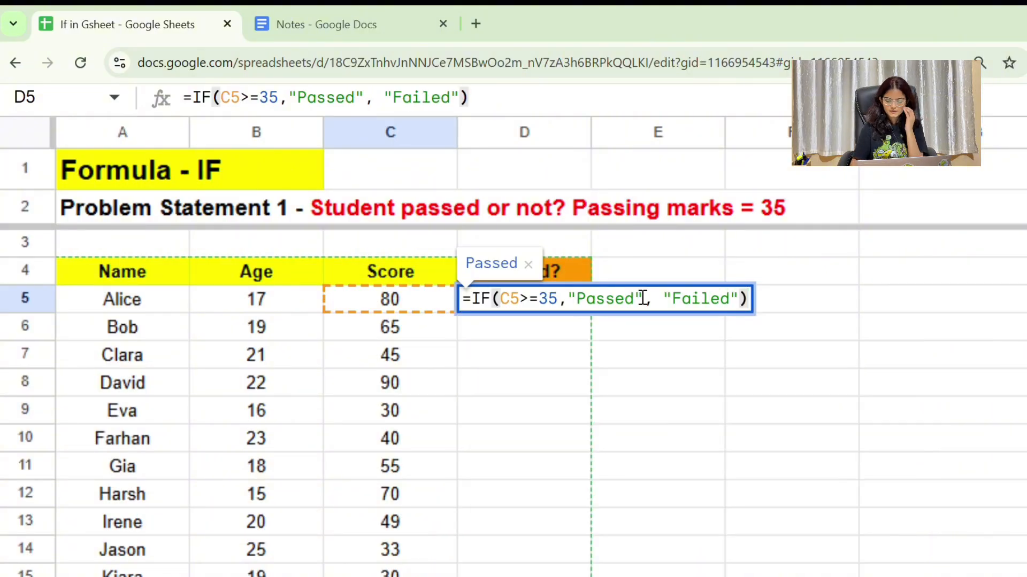
{"action": "key", "text": "Return"}
Fill the IF formula from D5 down the Passed? column through D24
{"action": "left_click", "coordinate": [580, 309]}
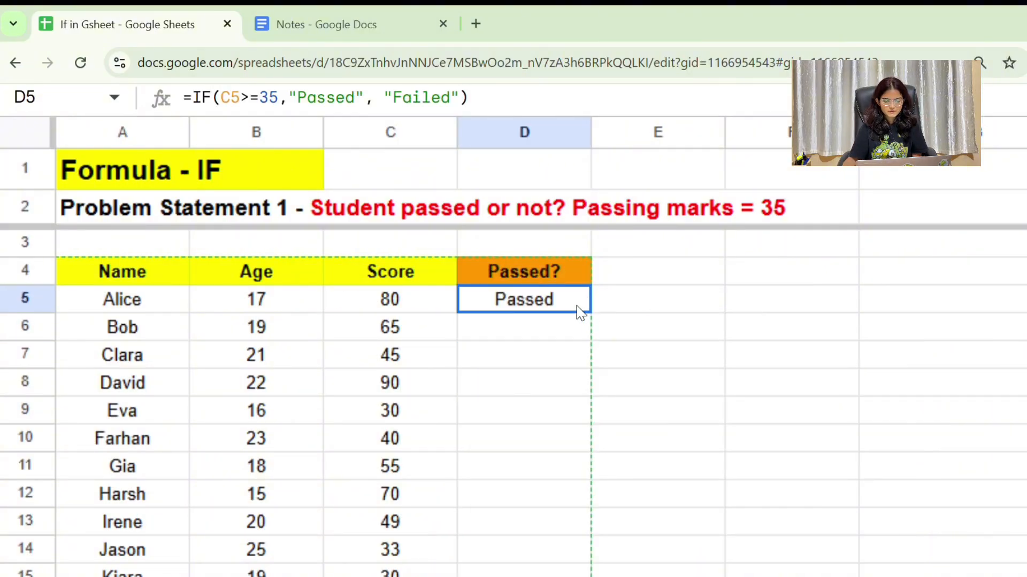
{"action": "double_click", "coordinate": [591, 314]}
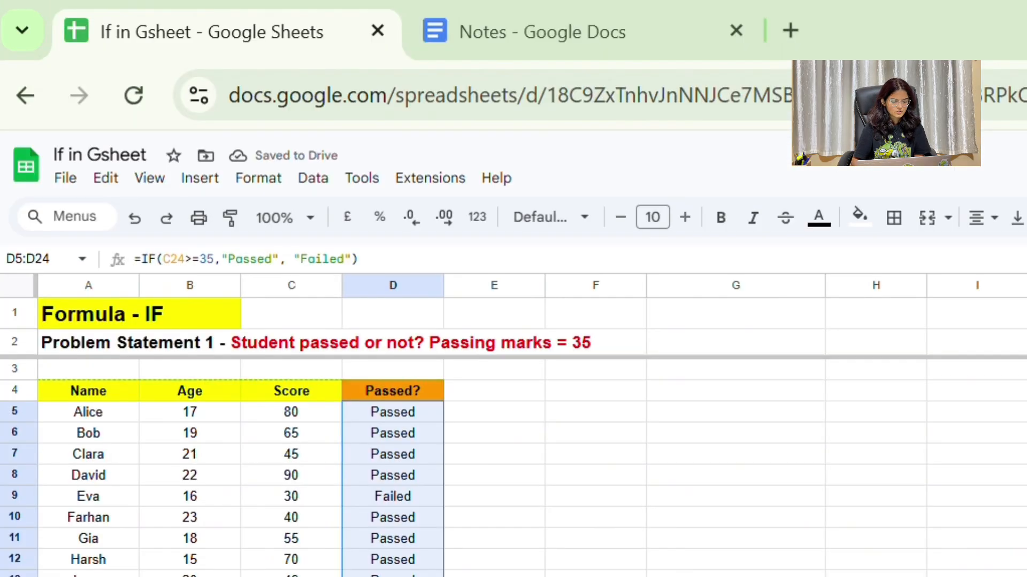
{"action": "left_click", "coordinate": [172, 497]}
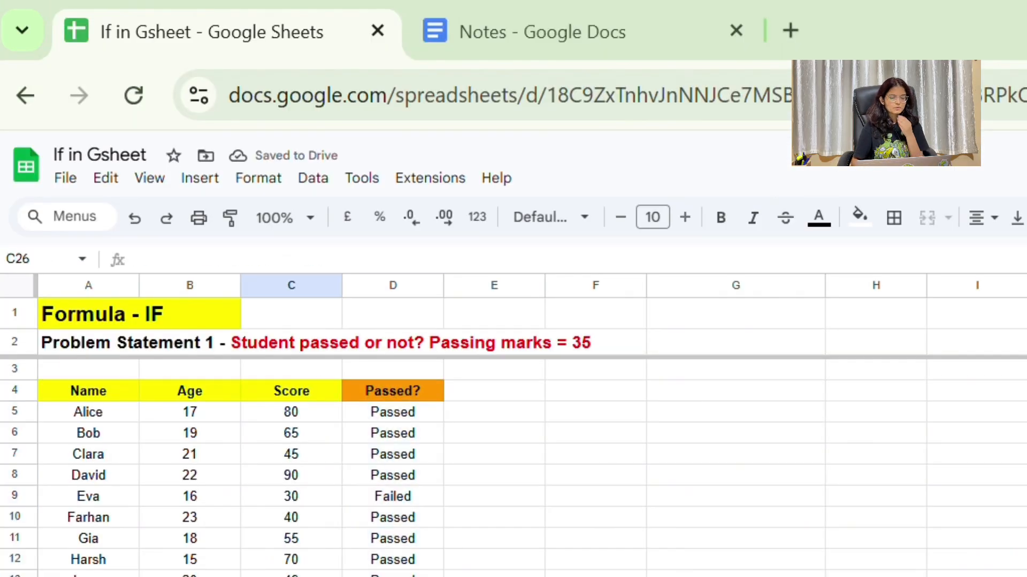
Examine how the IF formula in D5 tests the score in C5 against 35 and chooses between its two result arguments
{"action": "left_click", "coordinate": [400, 421]}
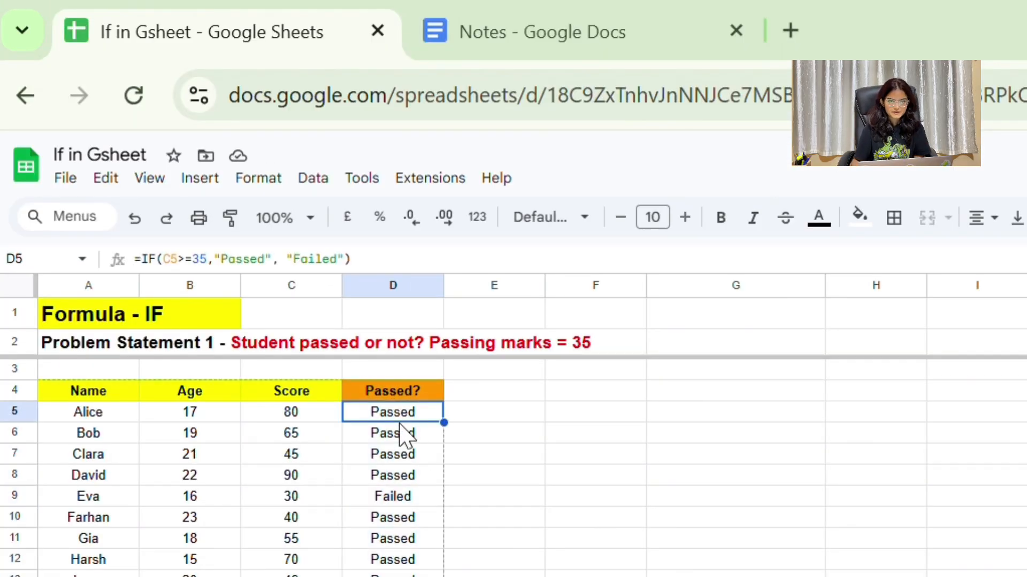
{"action": "double_click", "coordinate": [400, 421]}
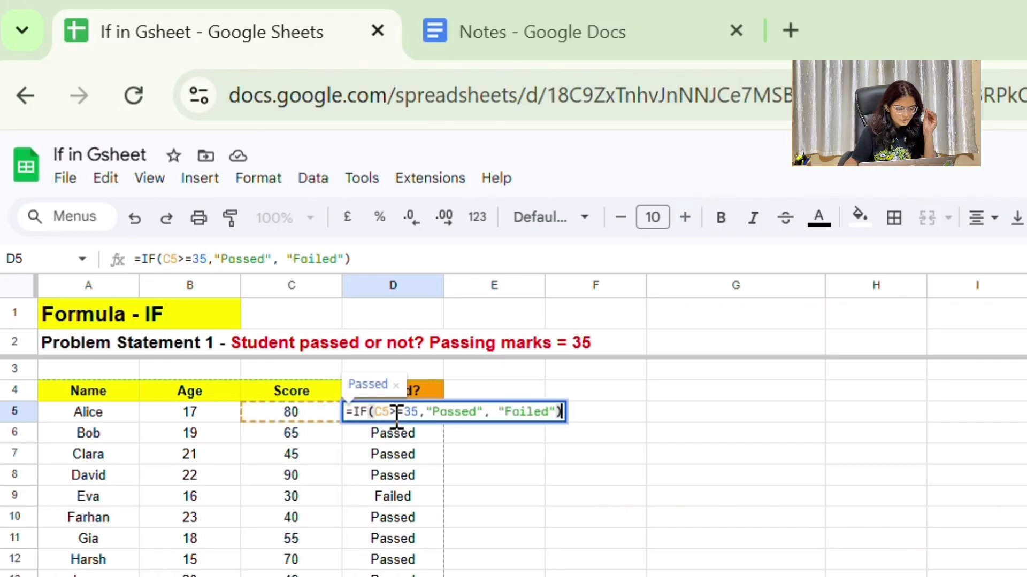
{"action": "left_click", "coordinate": [412, 460]}
{"action": "left_click", "coordinate": [279, 422]}
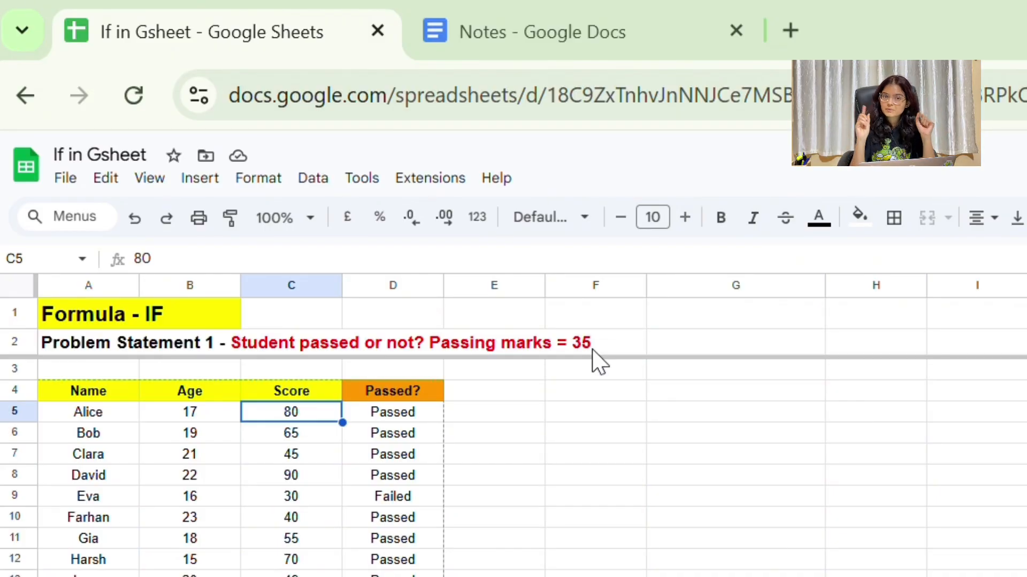
{"action": "double_click", "coordinate": [395, 422]}
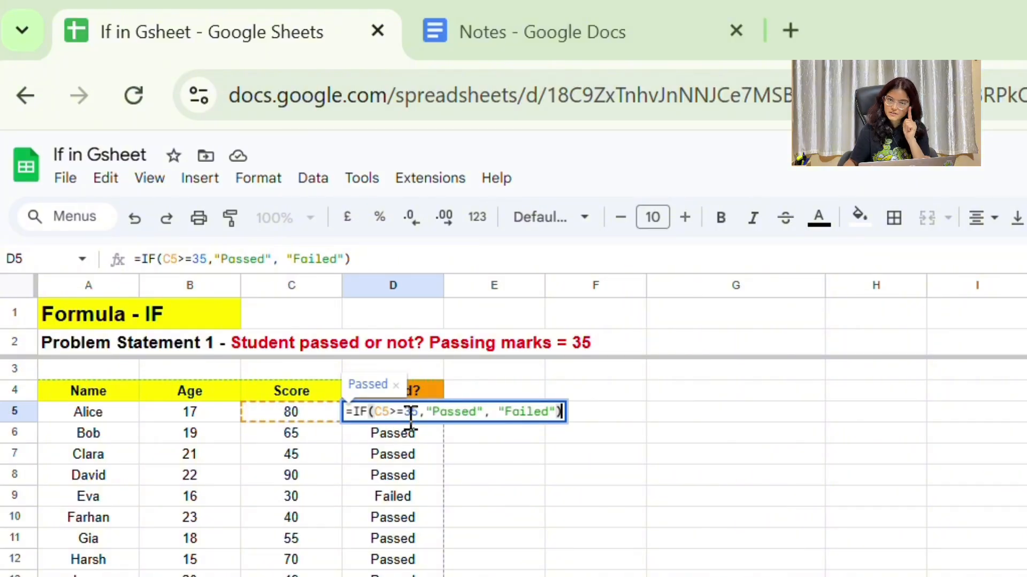
{"action": "double_click", "coordinate": [463, 413]}
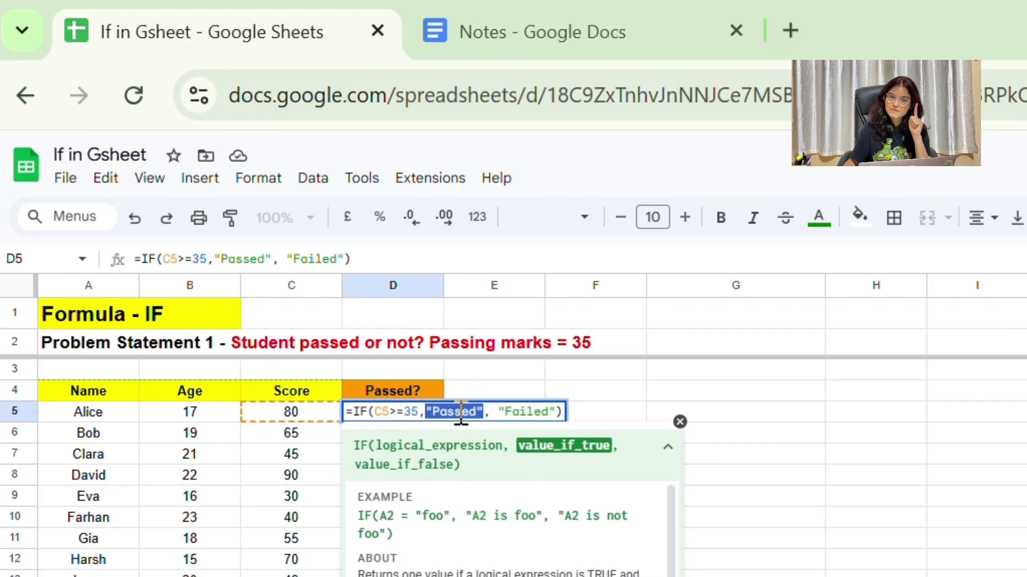
{"action": "double_click", "coordinate": [527, 412]}
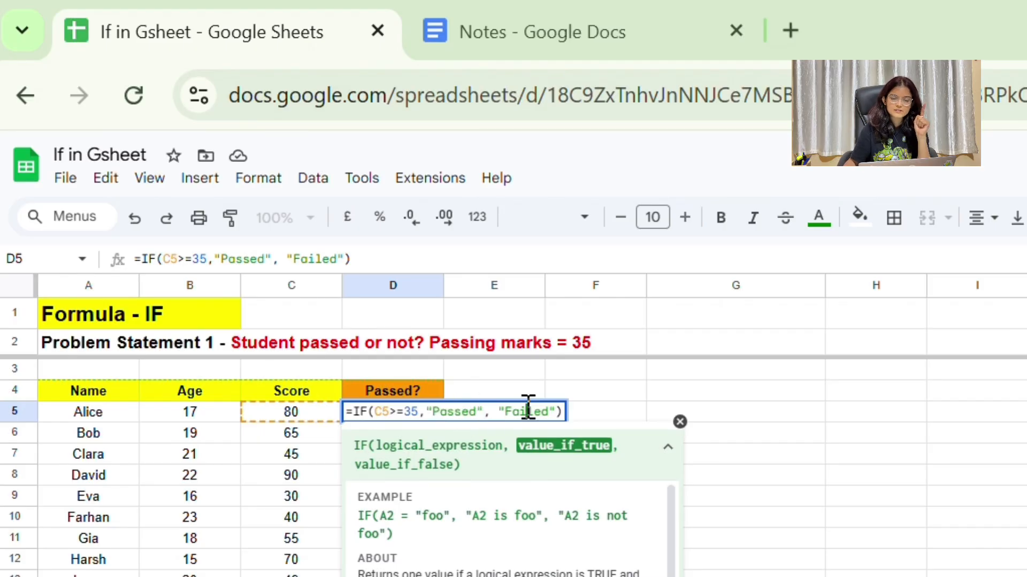
{"action": "double_click", "coordinate": [441, 415]}
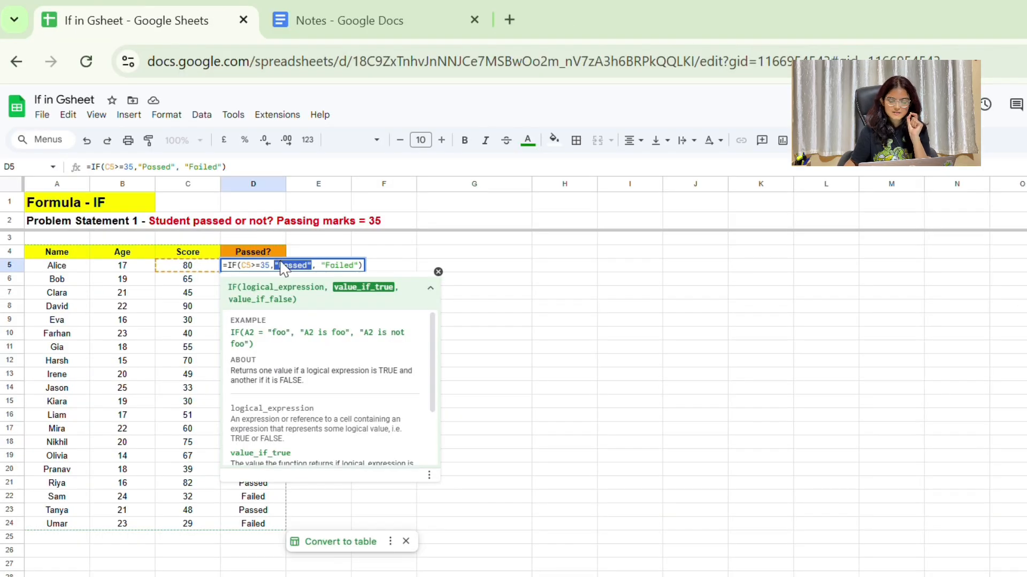
{"action": "key", "text": "Return"}
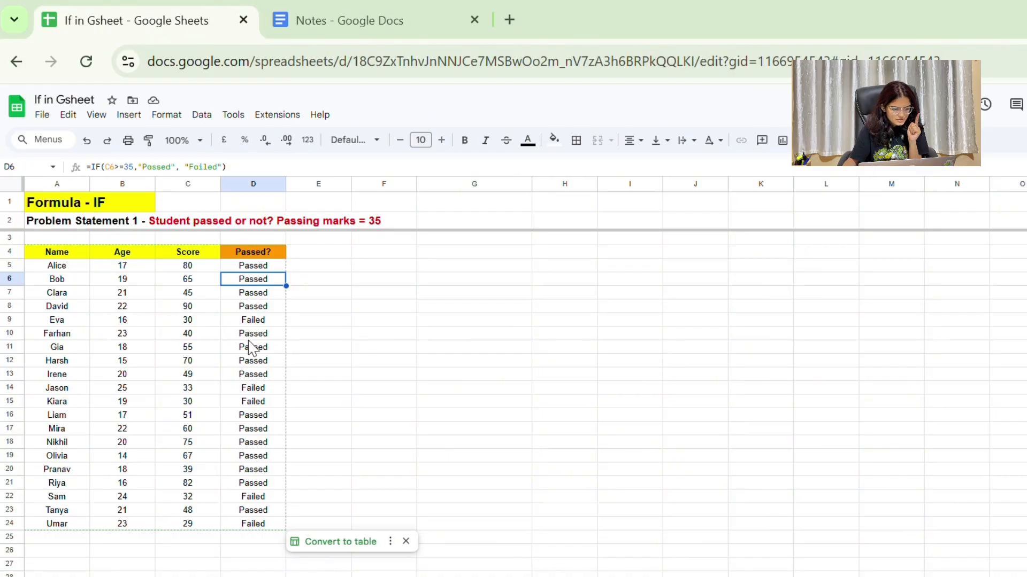
Examine the IF formula in D14 against the score in C14, comparing its condition with the value_if_true and value_if_false arguments
{"action": "left_click", "coordinate": [247, 391]}
{"action": "left_click", "coordinate": [251, 415]}
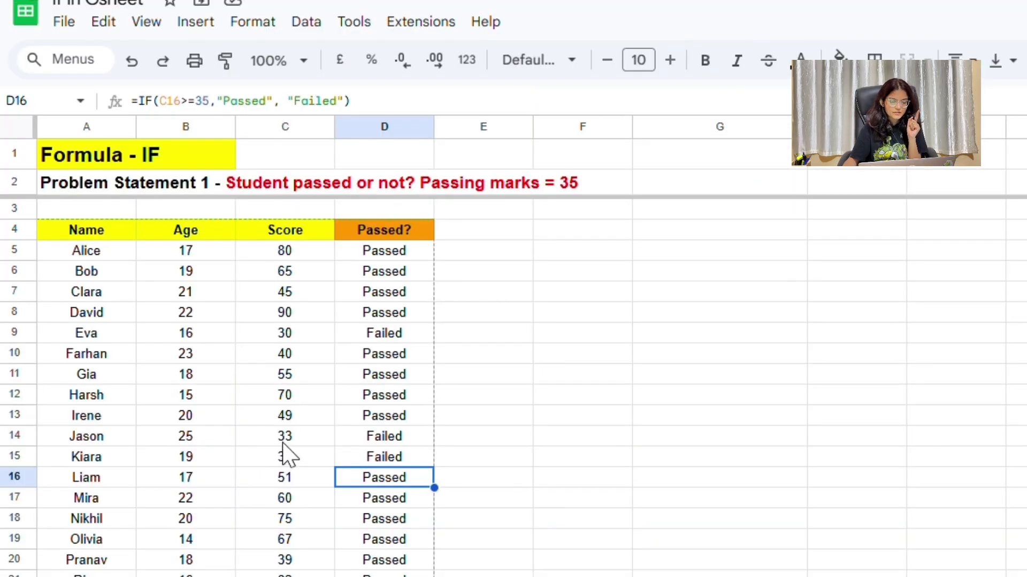
{"action": "left_click", "coordinate": [283, 443]}
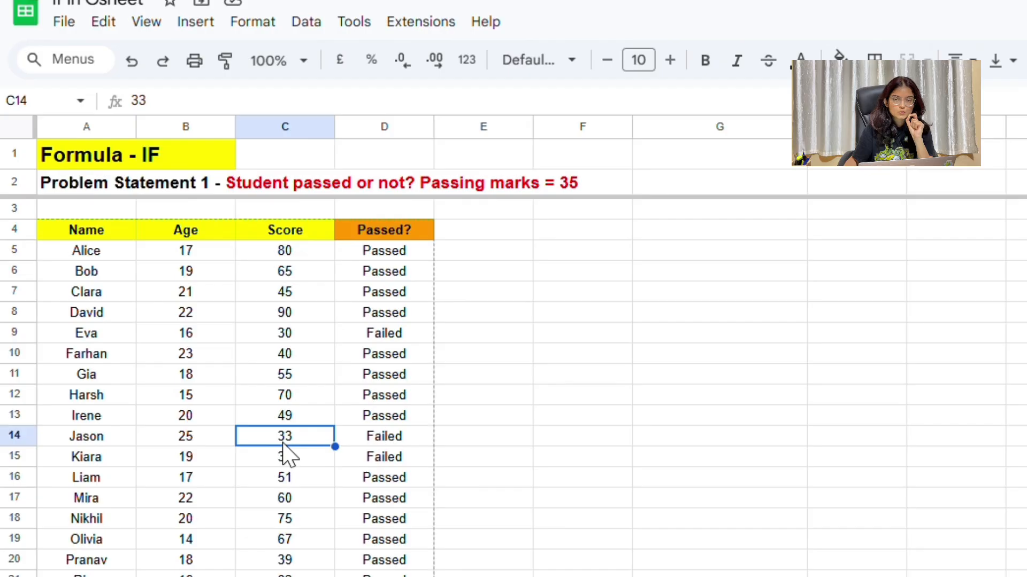
{"action": "double_click", "coordinate": [374, 435]}
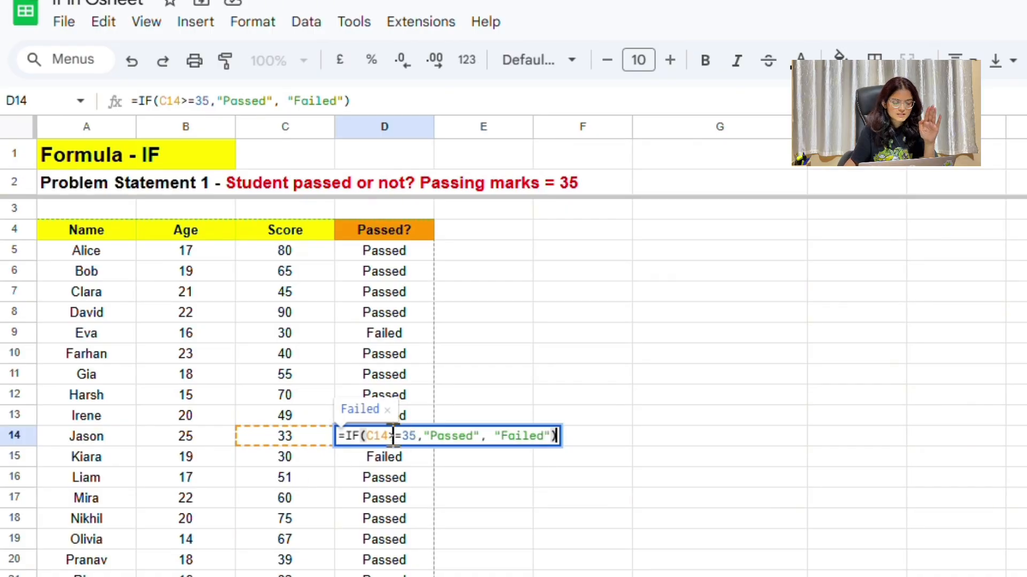
{"action": "double_click", "coordinate": [460, 435]}
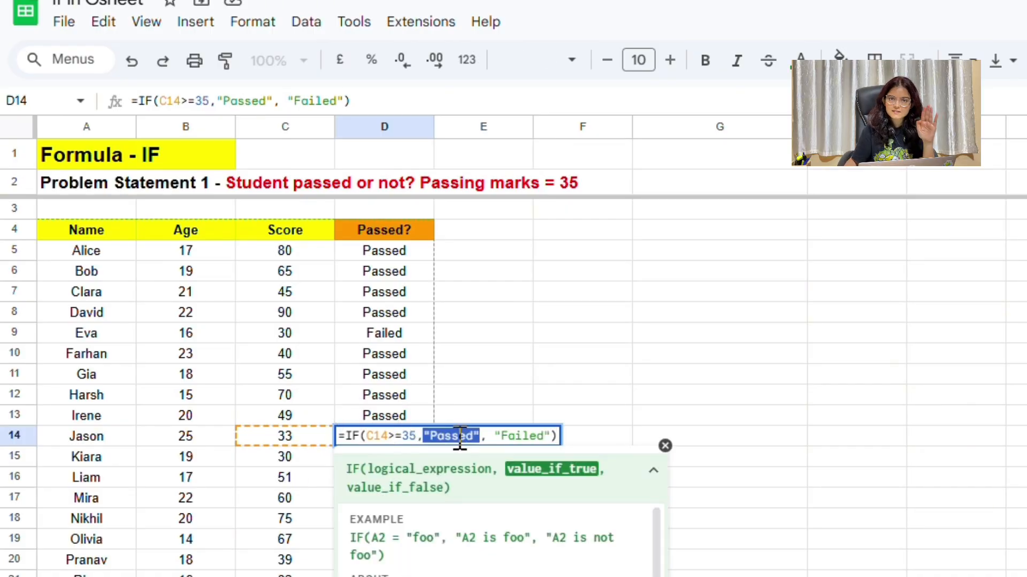
{"action": "double_click", "coordinate": [523, 436]}
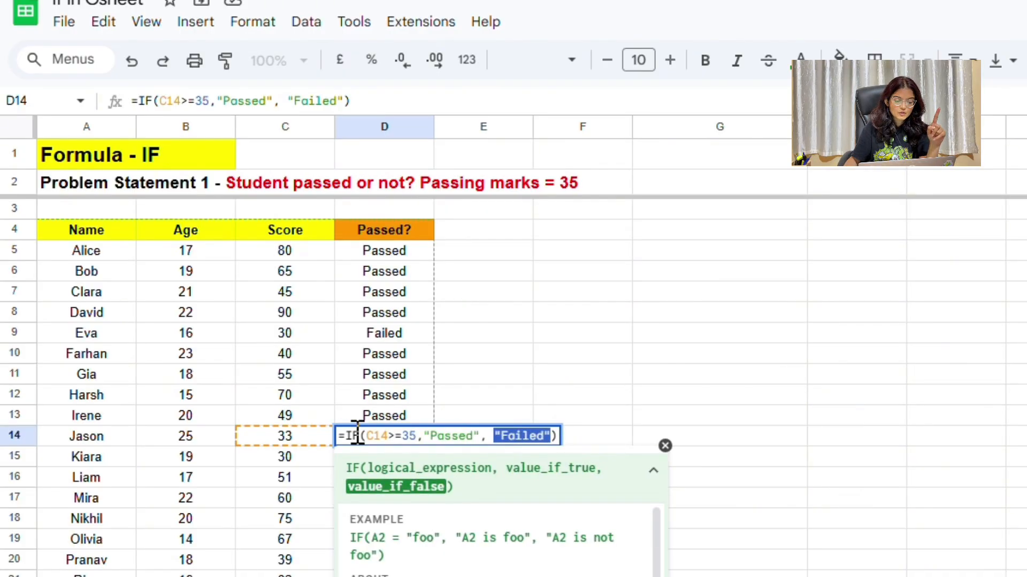
{"action": "left_click_drag", "start_coordinate": [359, 436], "coordinate": [415, 435]}
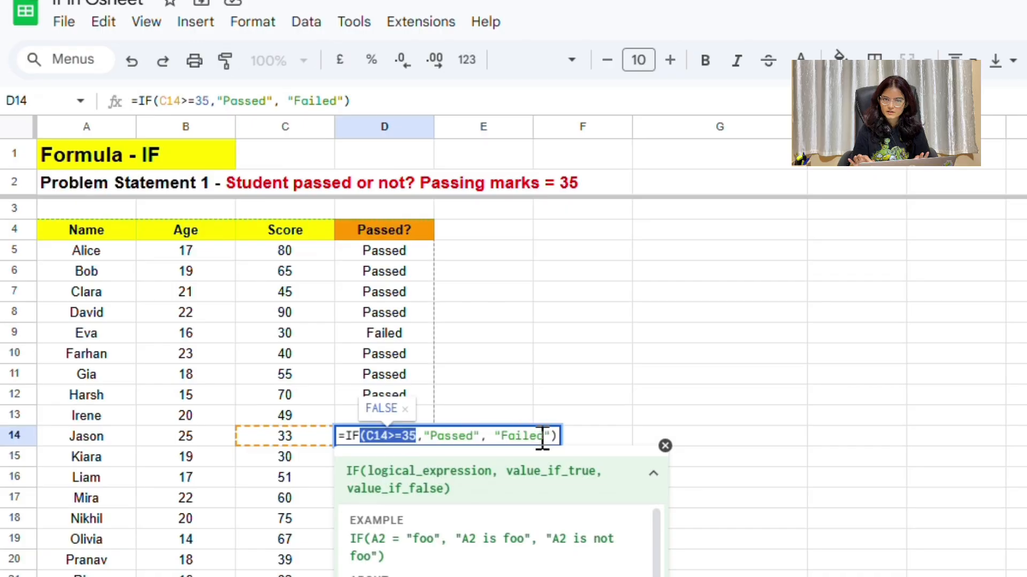
{"action": "double_click", "coordinate": [389, 487]}
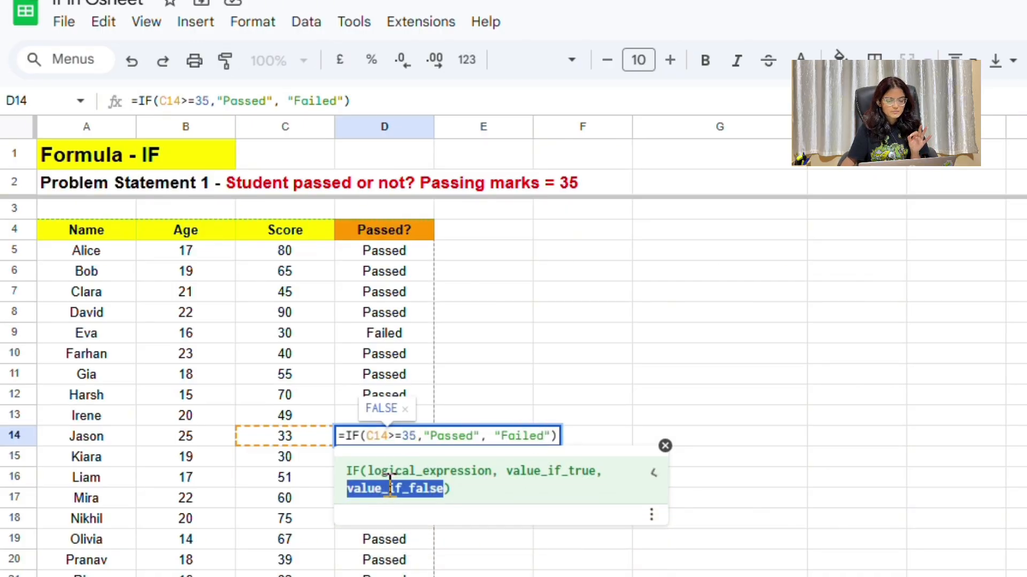
{"action": "left_click", "coordinate": [433, 443]}
{"action": "double_click", "coordinate": [432, 438]}
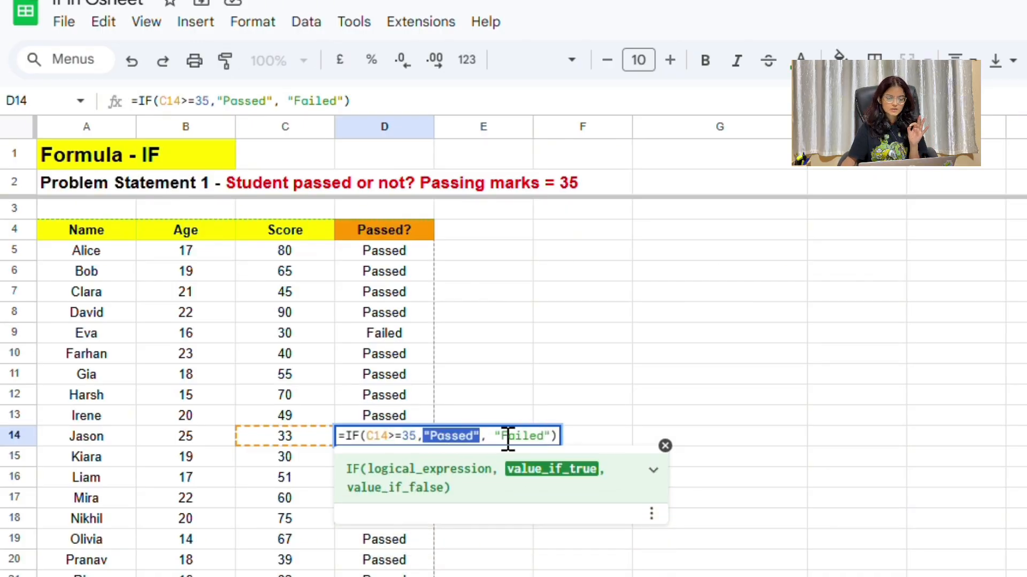
{"action": "double_click", "coordinate": [511, 430]}
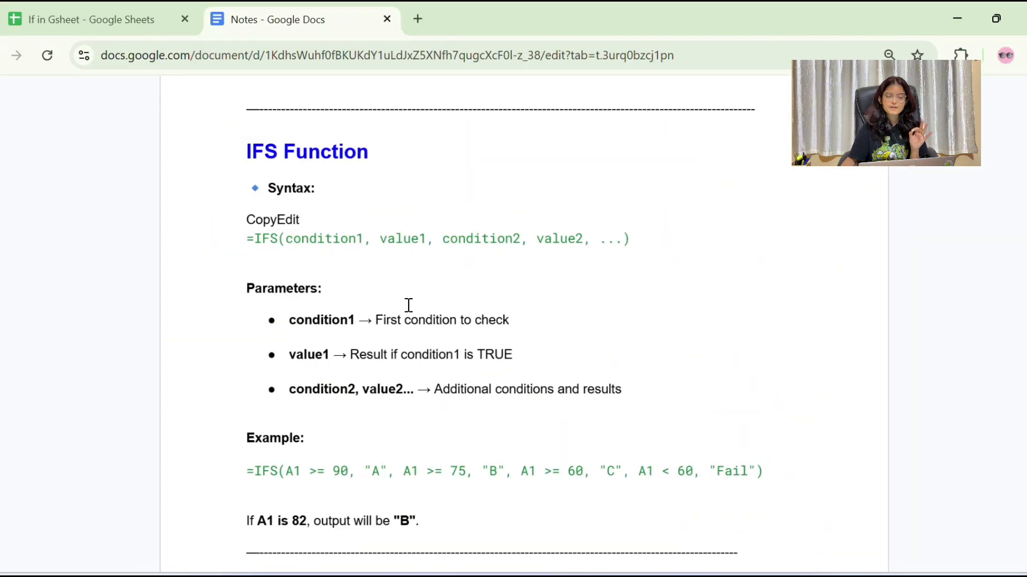
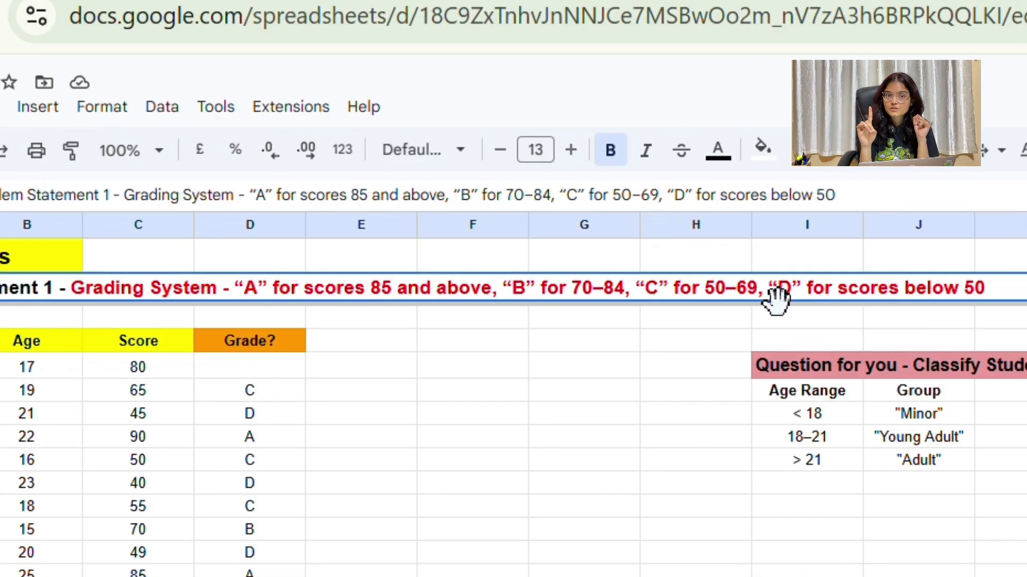
Start an IFS formula in D5 of the grading sheet with the condition C5>=85 and the value "A"
{"action": "left_click", "coordinate": [250, 368]}
{"action": "type", "text": "=ifs"}
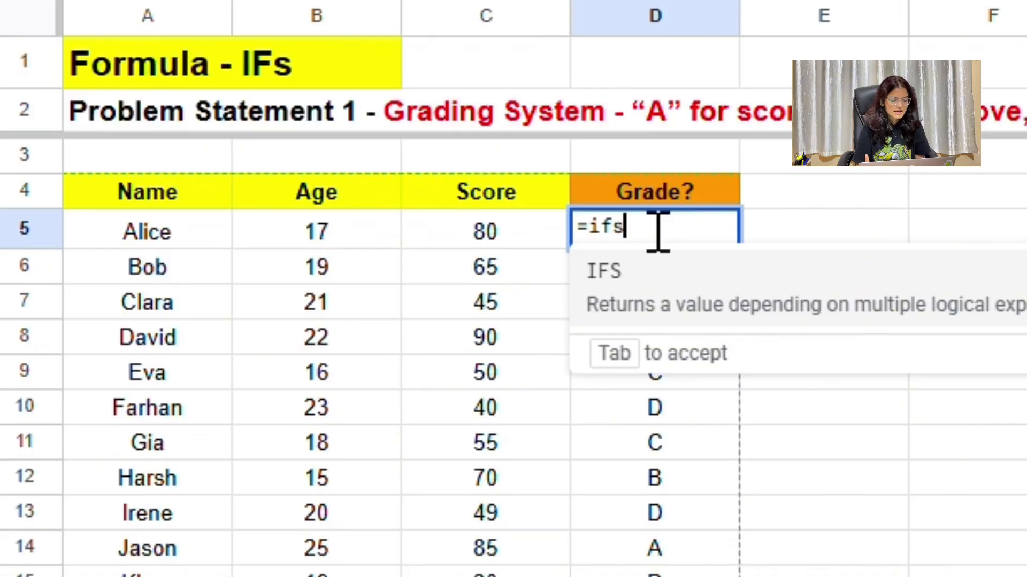
{"action": "key", "text": "Tab"}
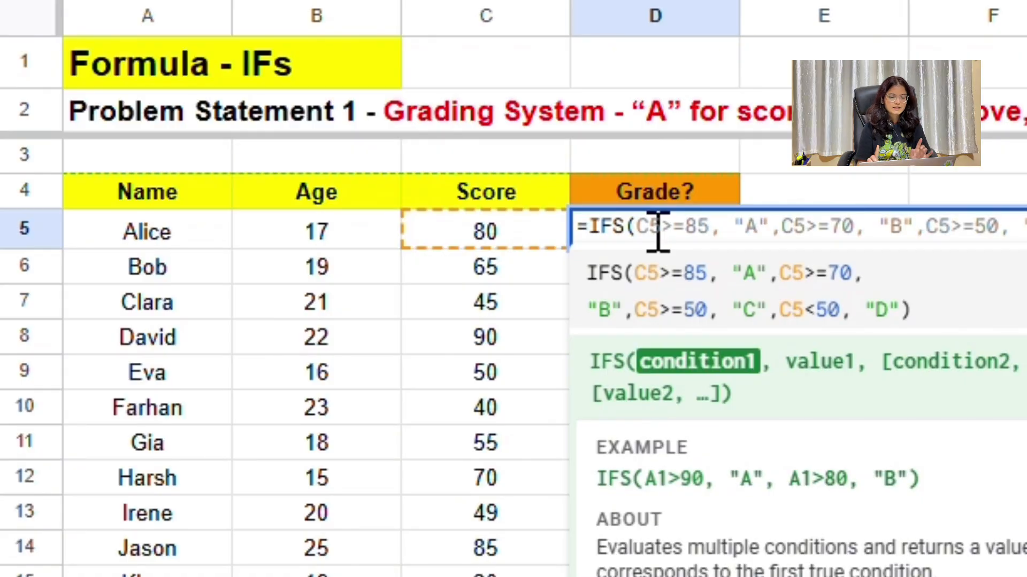
{"action": "left_click", "coordinate": [493, 245]}
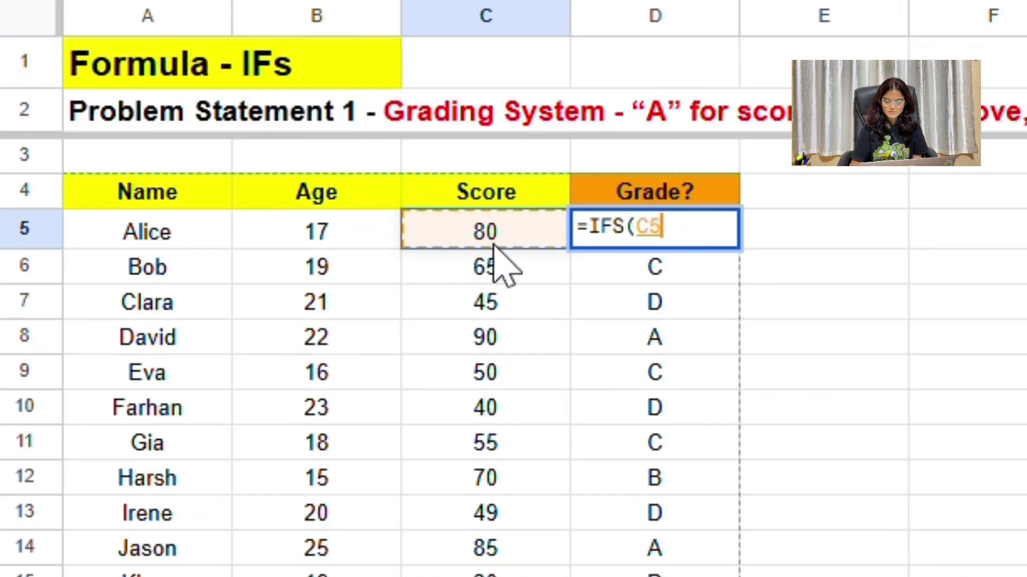
{"action": "type", "text": ">=85, \"A\",C5>=70, \"B\",C5>=50, \"C\",C5<50, \"D\")"}
{"action": "type", "text": "="}
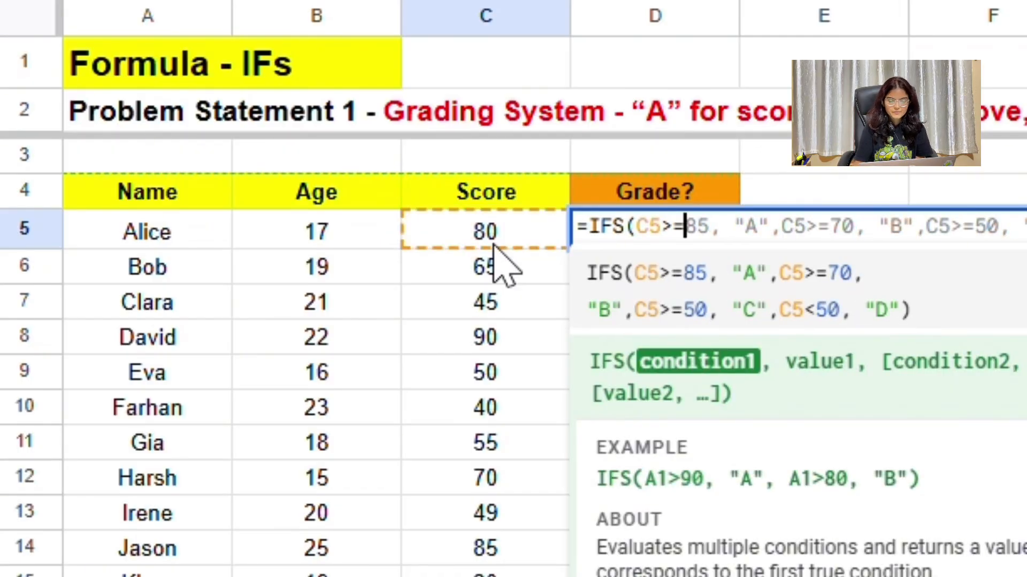
{"action": "type", "text": "85,"}
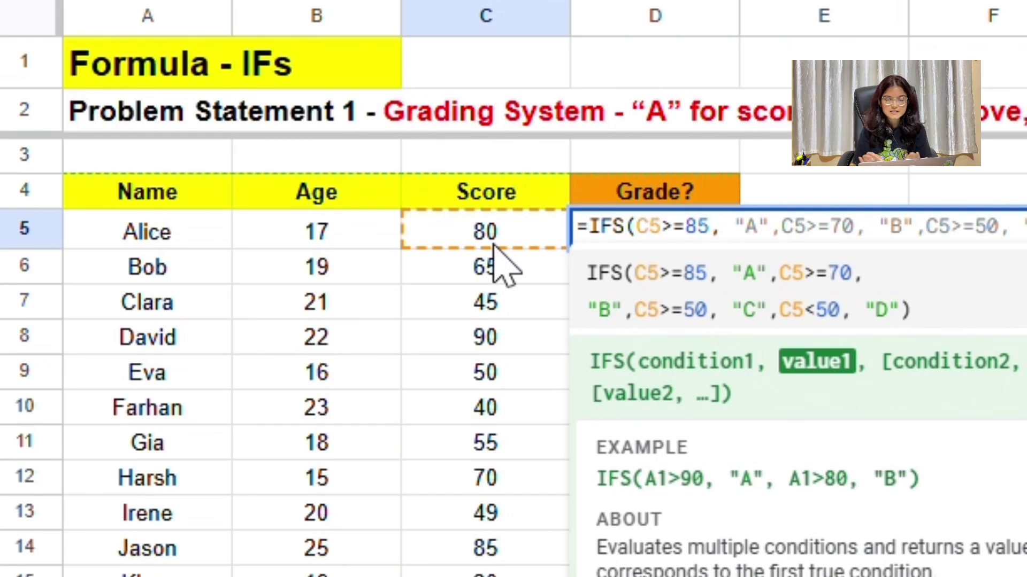
{"action": "type", "text": "\"A"}
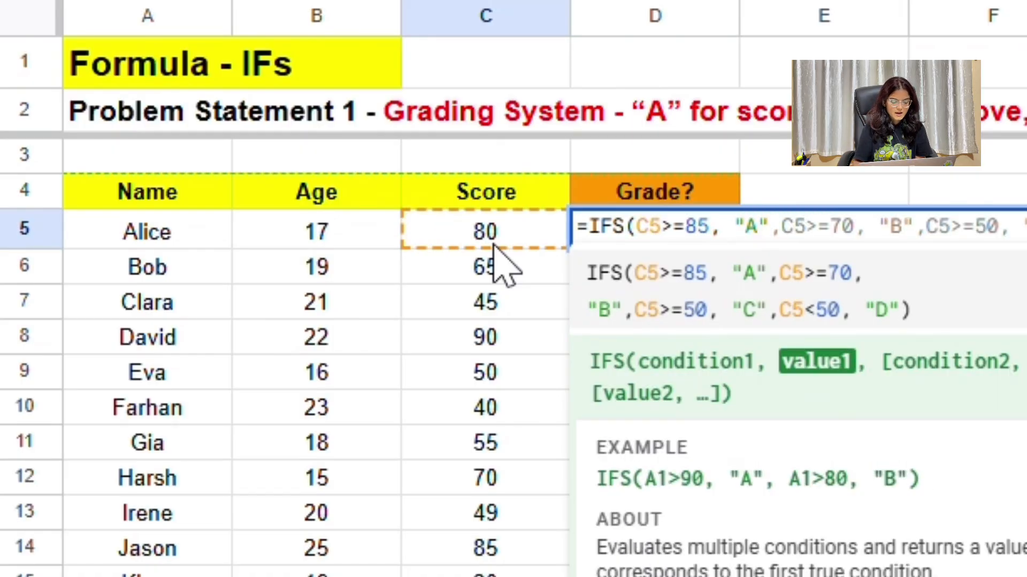
{"action": "type", "text": "\","}
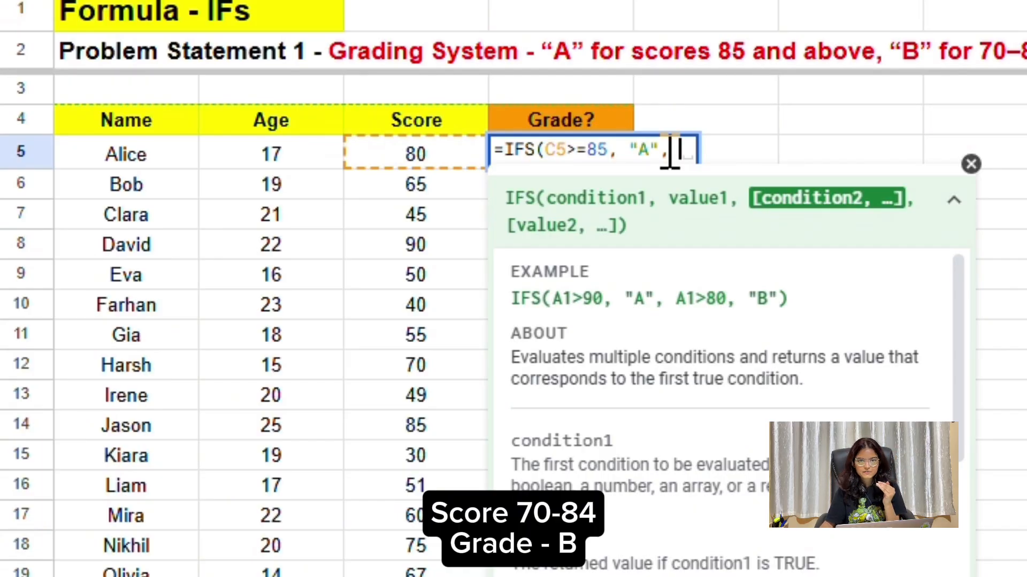
Add the second condition C5>=70 with the value "B" to the IFS formula in D5
{"action": "left_click", "coordinate": [444, 159]}
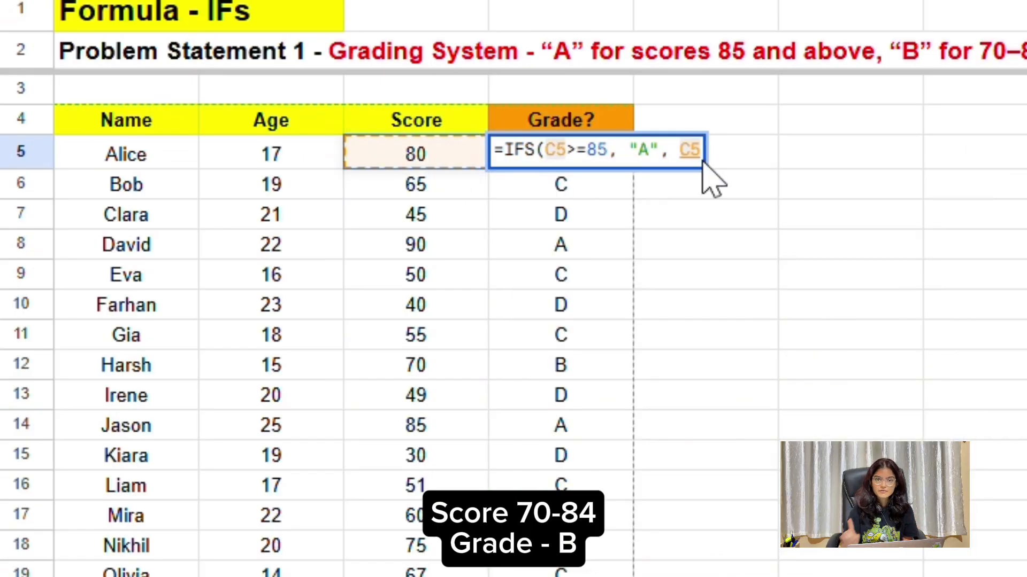
{"action": "type", "text": ">="}
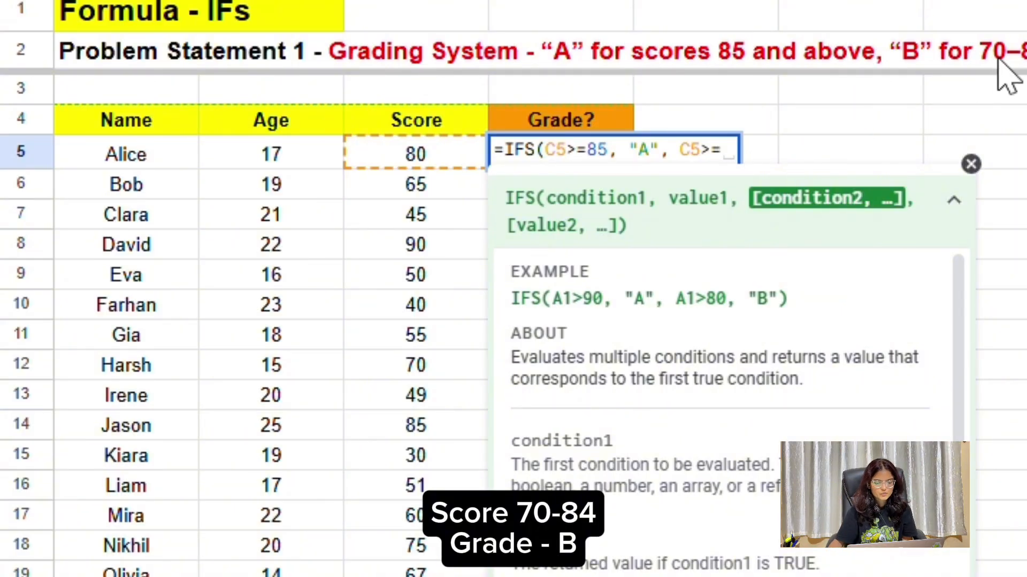
{"action": "type", "text": "70, \"B\""}
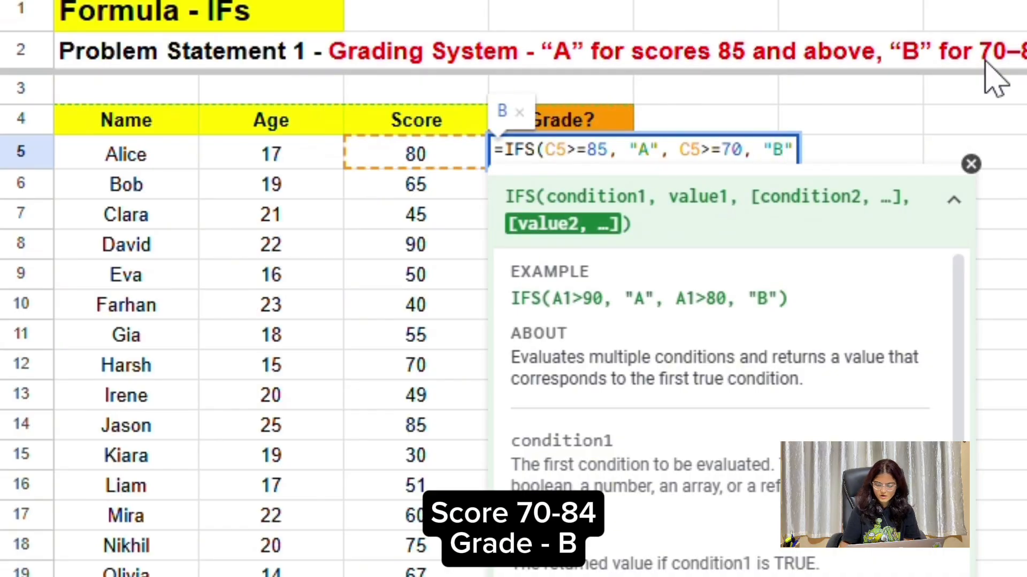
{"action": "type", "text": "\","}
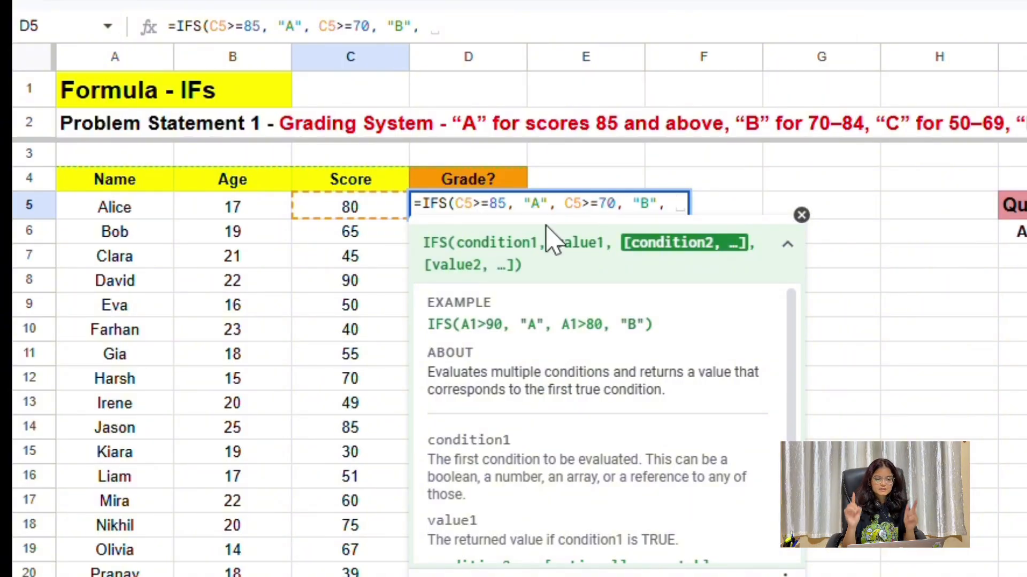
Add C5>=50 as the third condition of the IFS formula in D5
{"action": "left_click", "coordinate": [375, 209]}
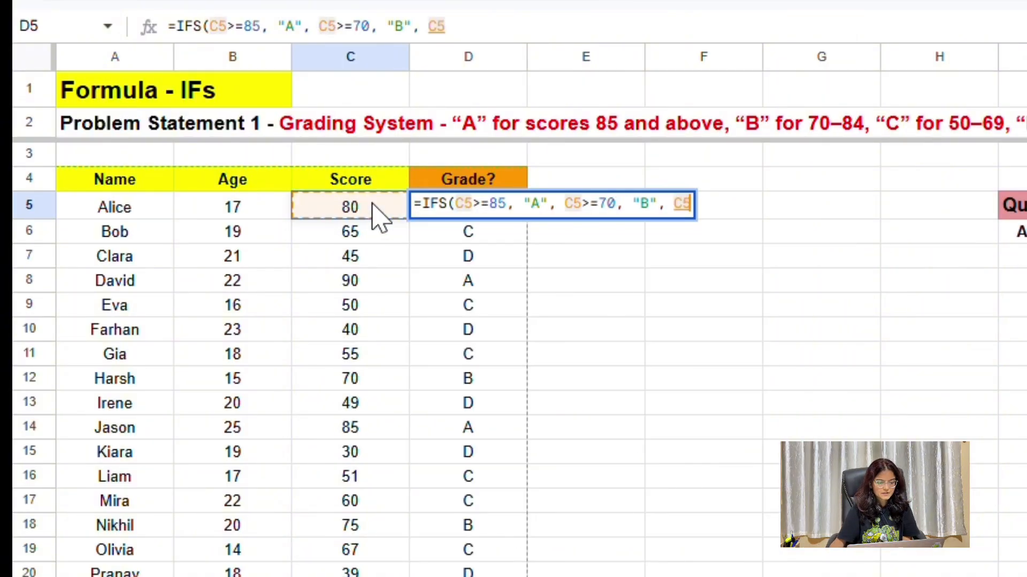
{"action": "type", "text": ">="}
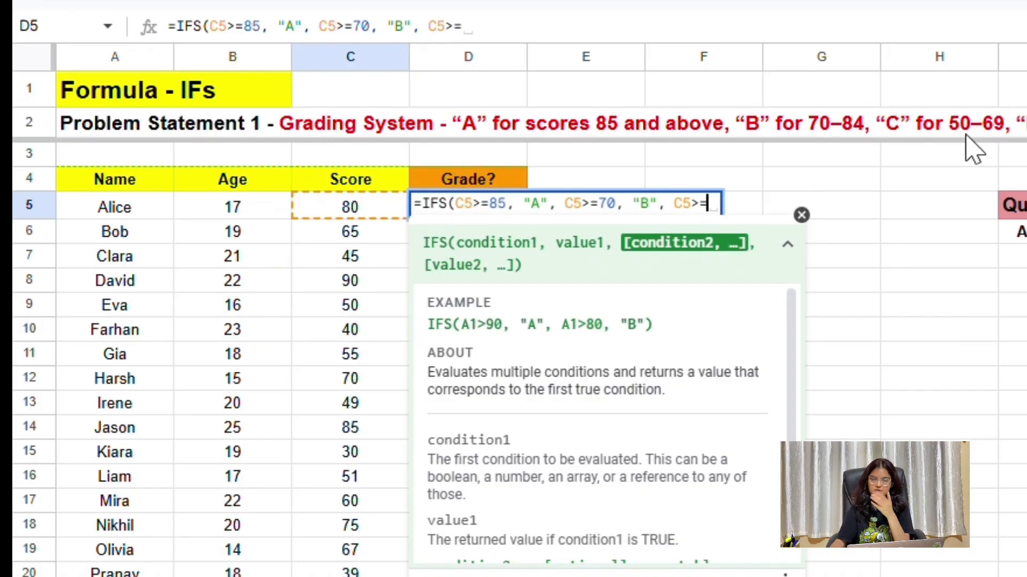
{"action": "type", "text": "50,"}
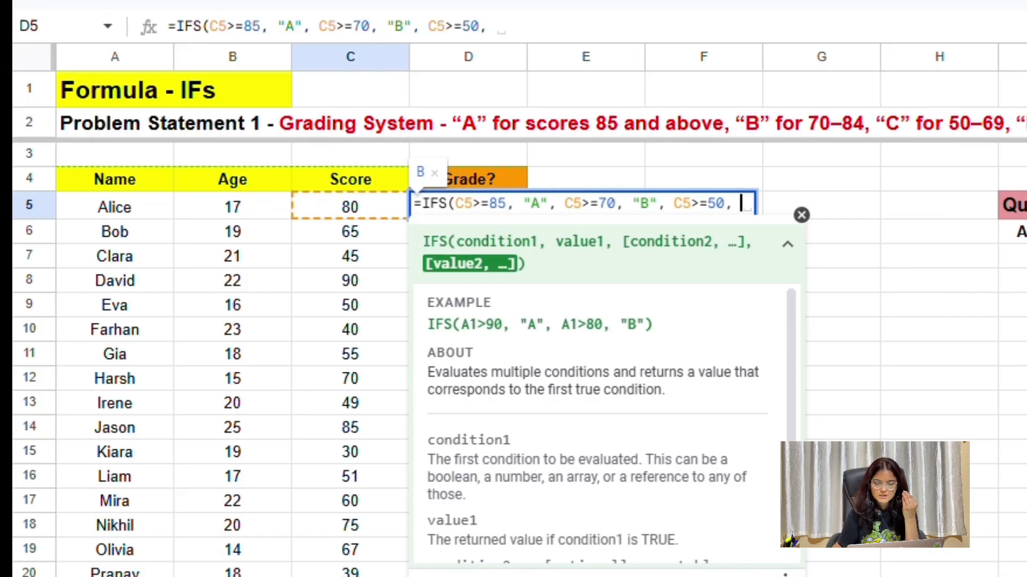
Add the final condition C5<50 with the value "D" to the IFS formula in D5 and close its parenthesis
{"action": "left_click", "coordinate": [334, 210]}
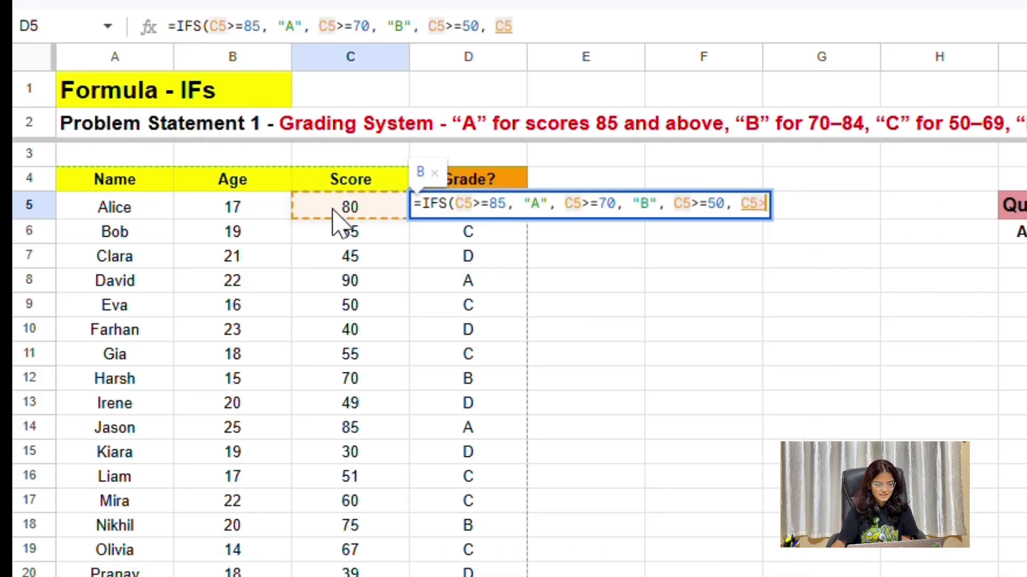
{"action": "type", "text": ">"}
{"action": "key", "text": "BackSpace"}
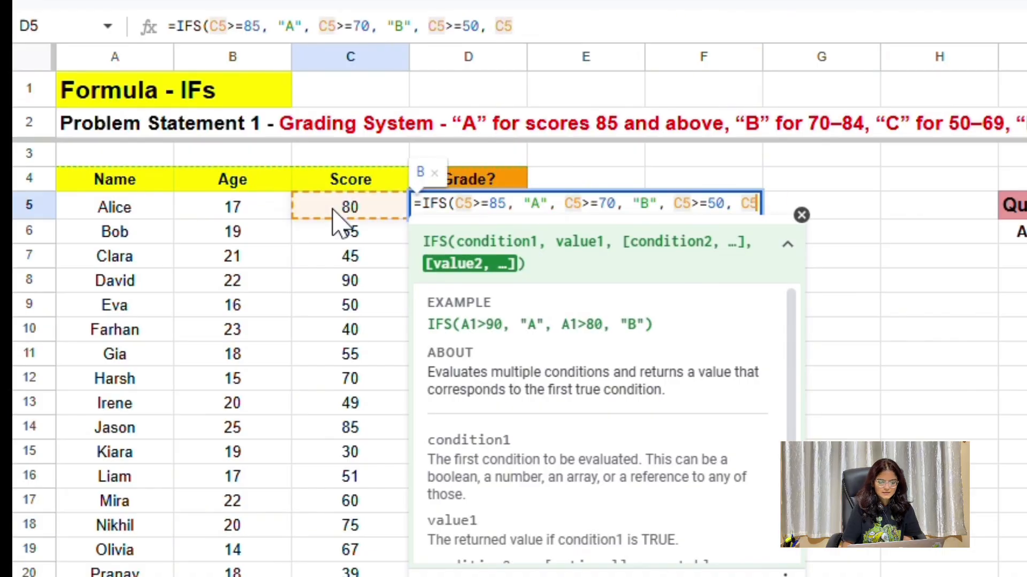
{"action": "type", "text": "<50, \"\""}
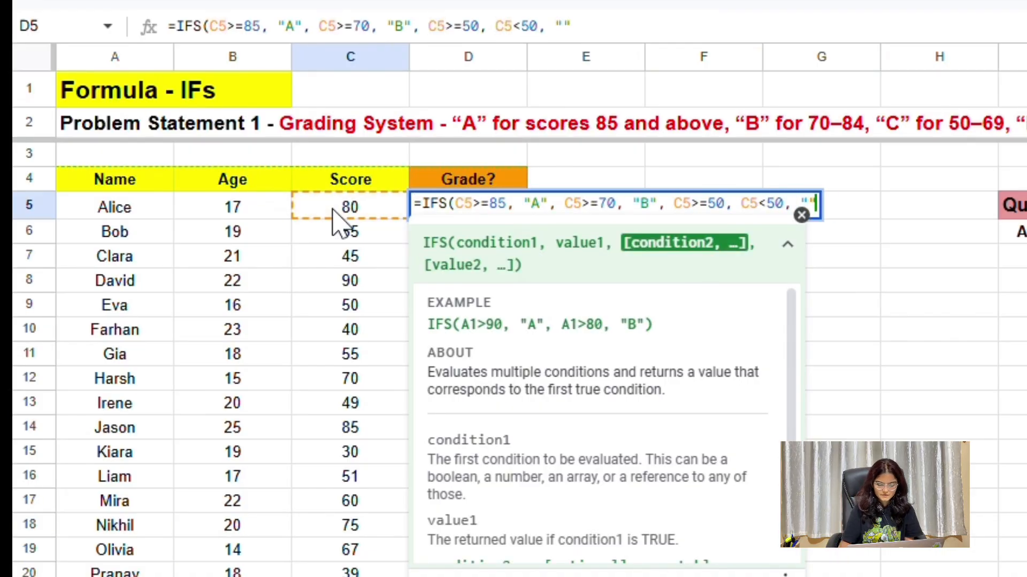
{"action": "key", "text": "Left"}
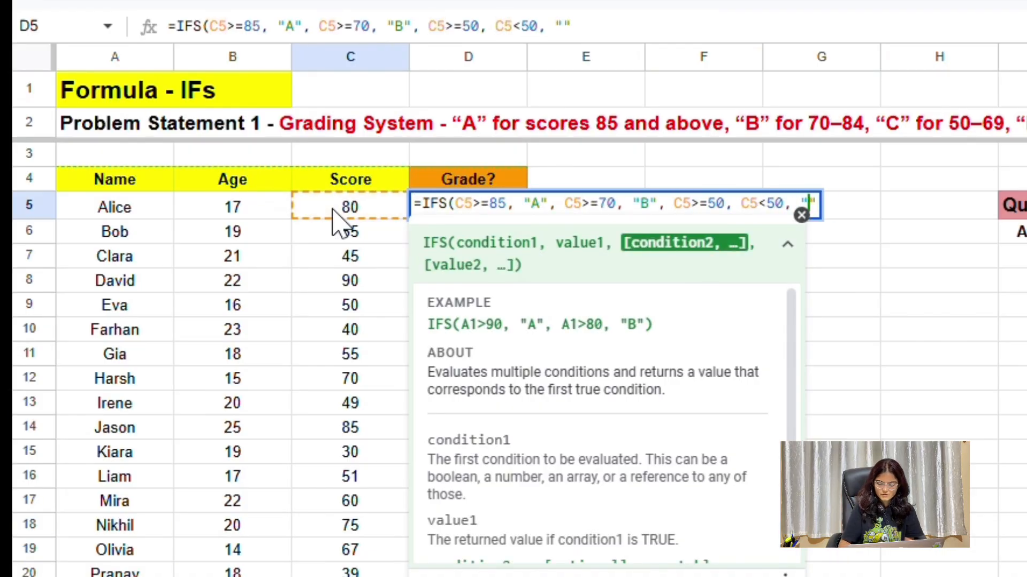
{"action": "type", "text": "D\")"}
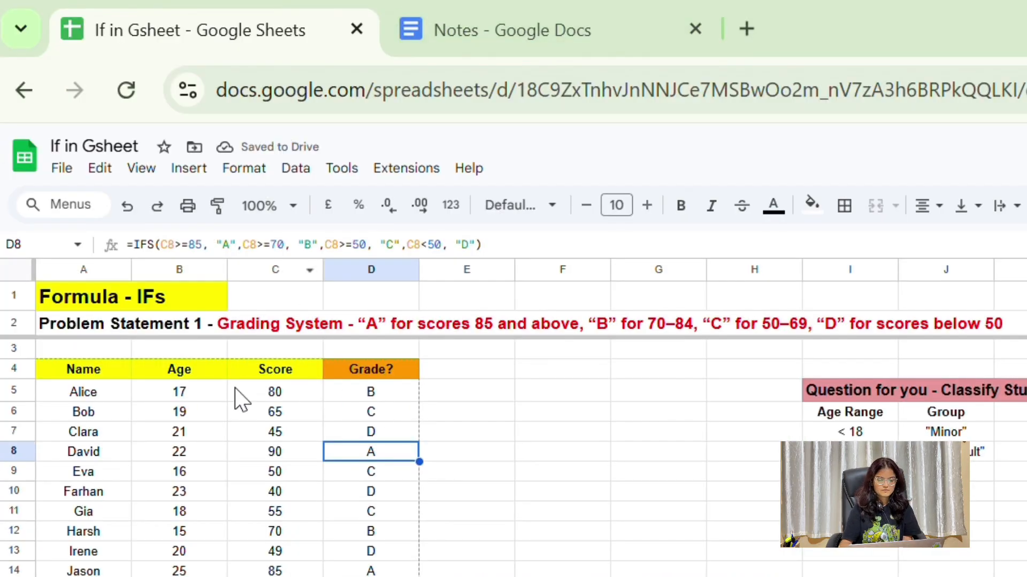
Check the scores in C5, C9 and C15 against the grades in column D using the grading system in row 2
{"action": "left_click", "coordinate": [235, 389]}
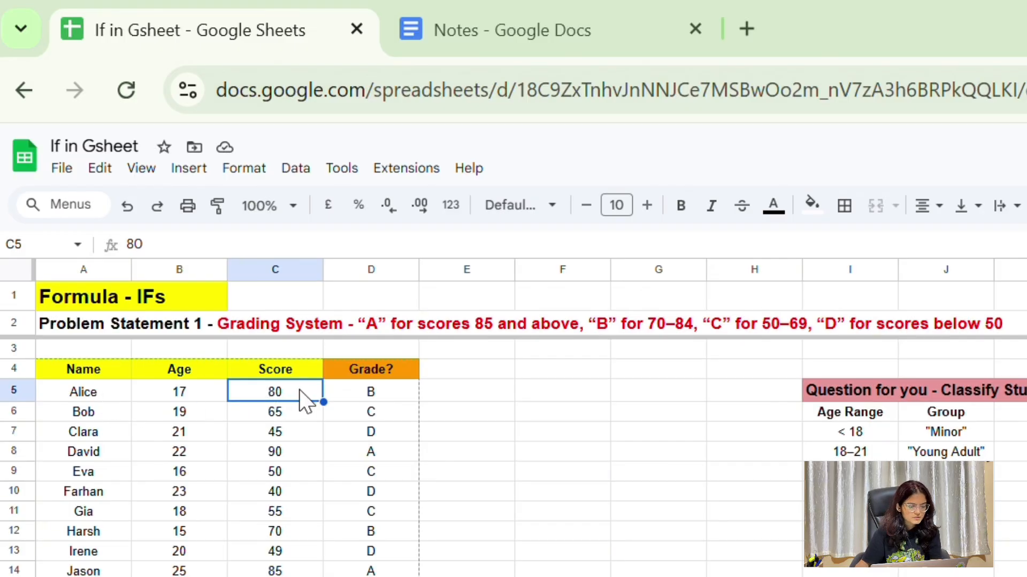
{"action": "left_click", "coordinate": [369, 390]}
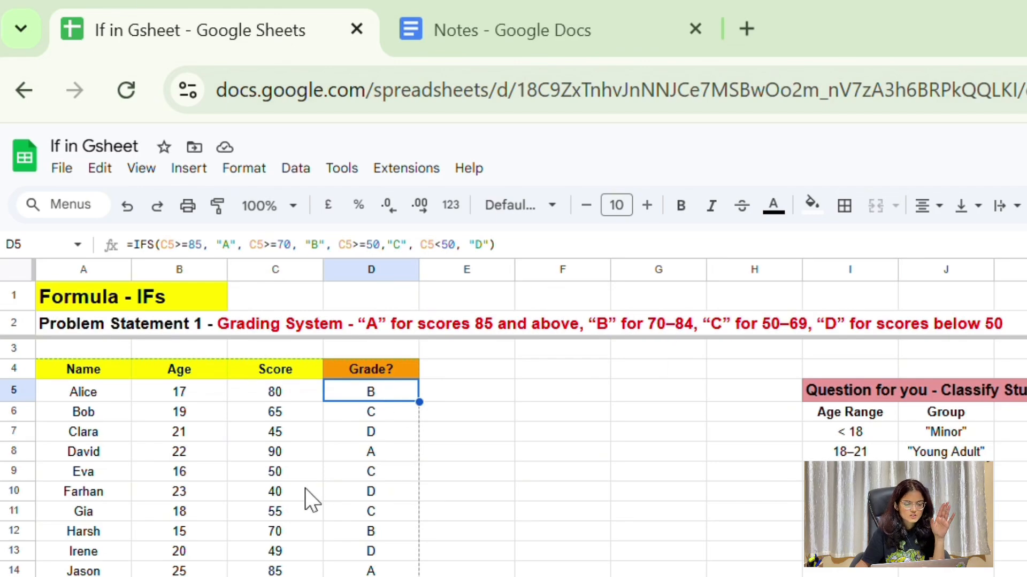
{"action": "left_click", "coordinate": [389, 476]}
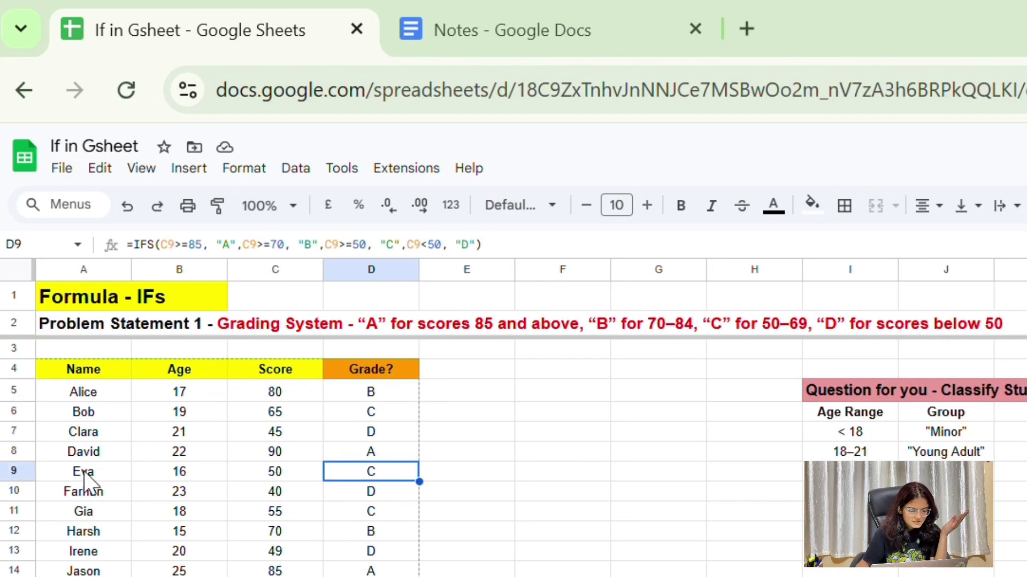
{"action": "left_click", "coordinate": [265, 475]}
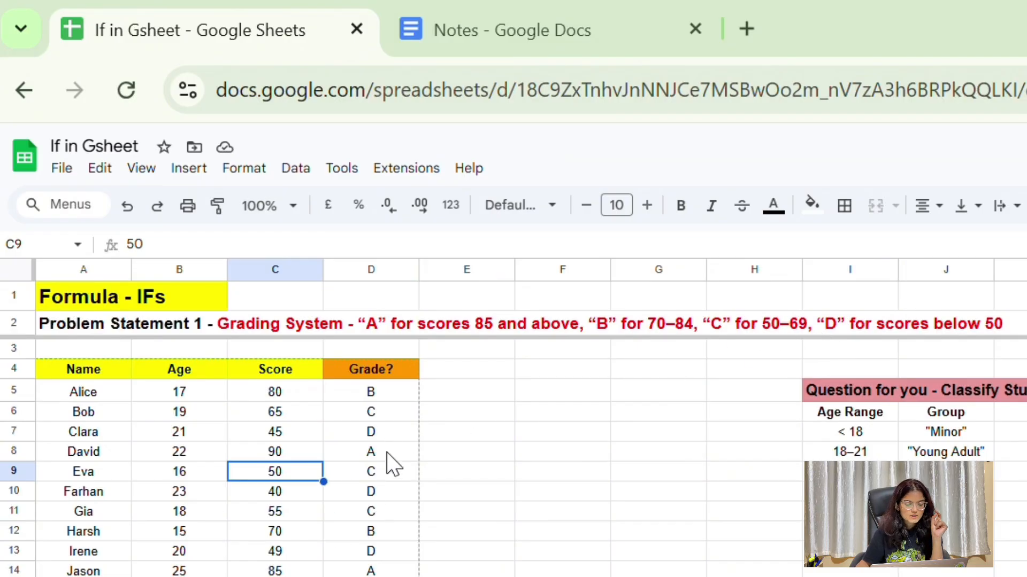
{"action": "left_click", "coordinate": [384, 470]}
{"action": "left_click", "coordinate": [274, 576]}
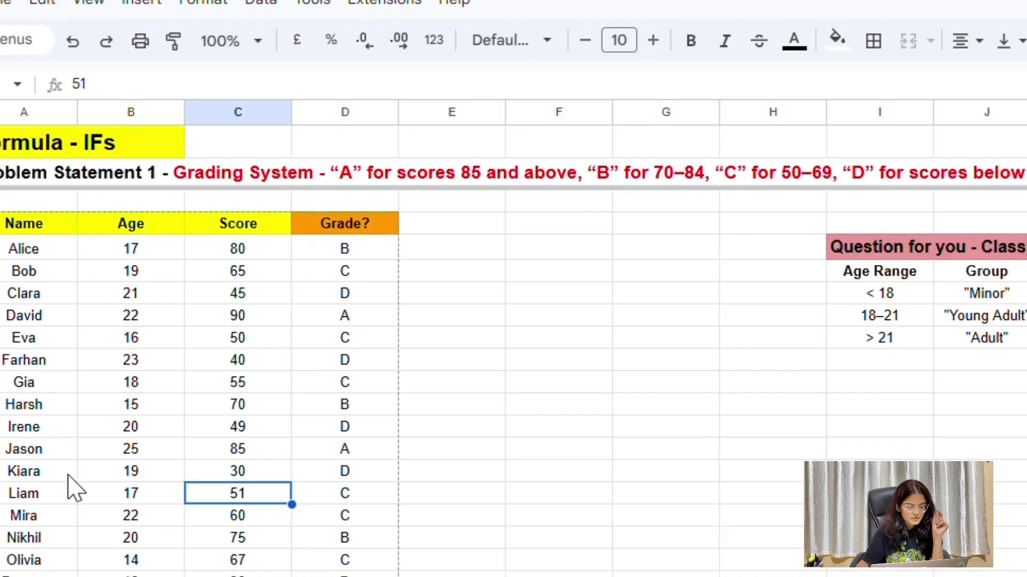
{"action": "left_click", "coordinate": [65, 476]}
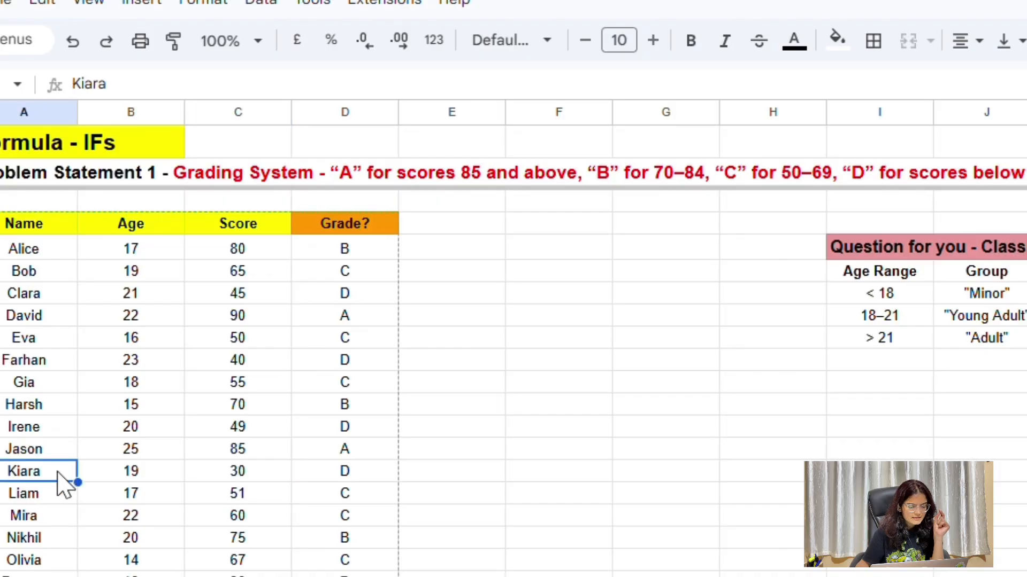
{"action": "left_click", "coordinate": [262, 471]}
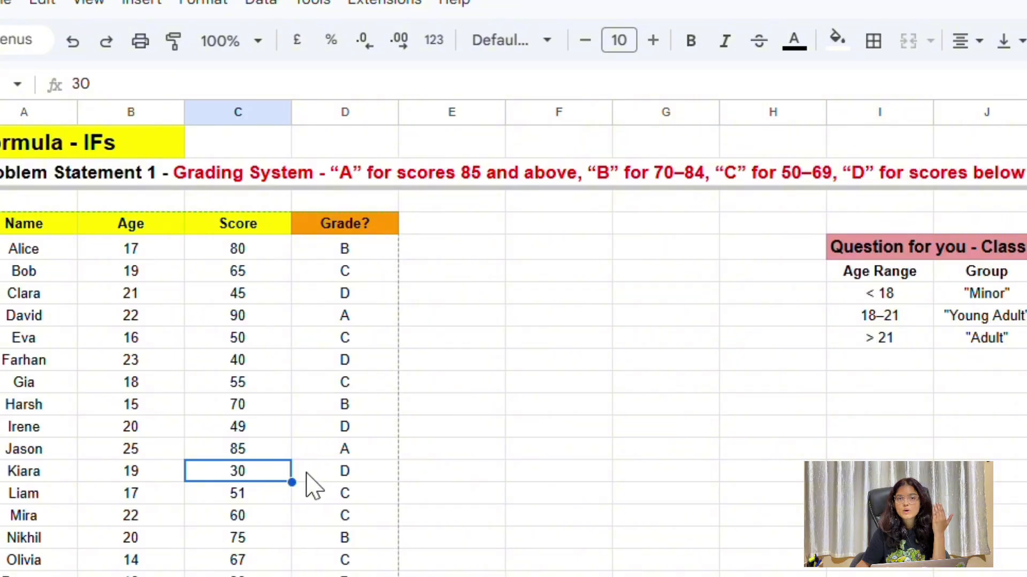
{"action": "left_click", "coordinate": [335, 474]}
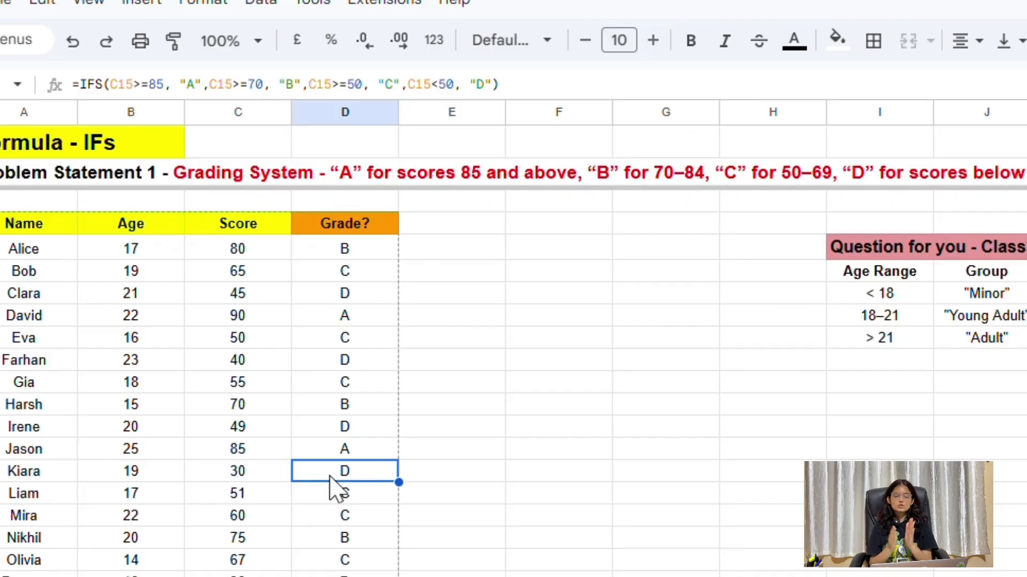
Open the IFS formula in D5 and examine its first condition C5>=85 and value "A", up to the second condition
{"action": "left_click", "coordinate": [342, 250]}
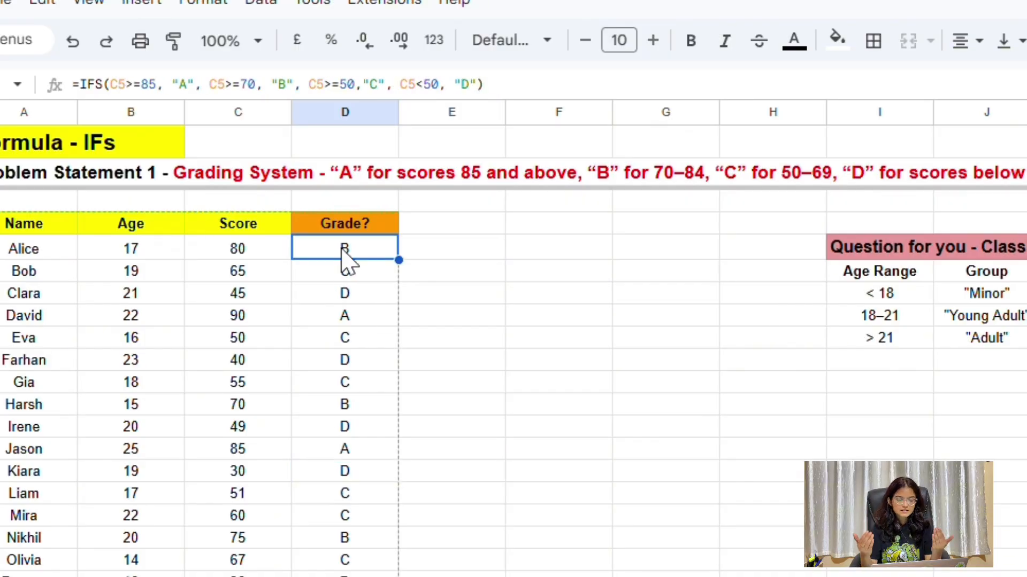
{"action": "double_click", "coordinate": [344, 245]}
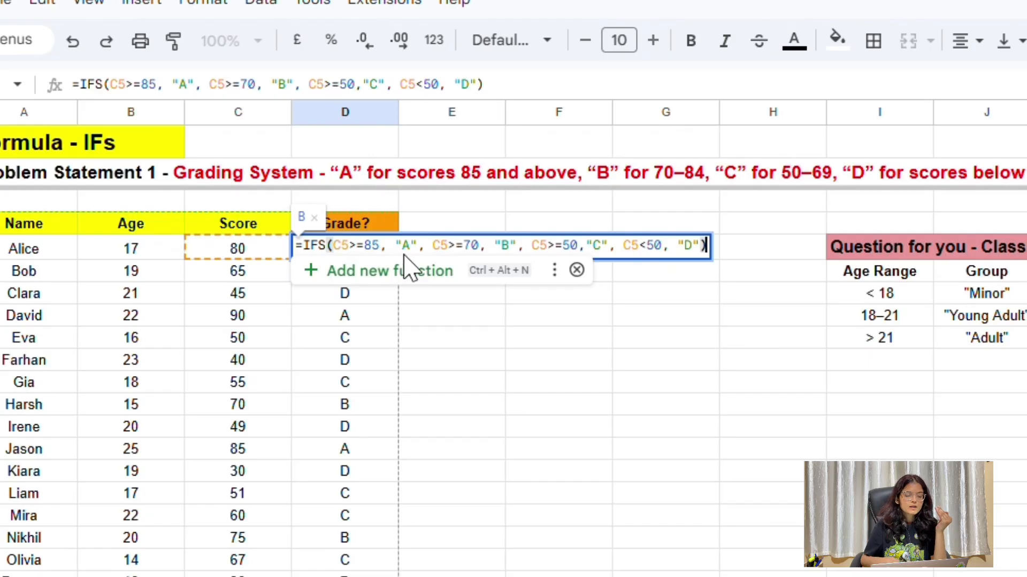
{"action": "left_click", "coordinate": [388, 245]}
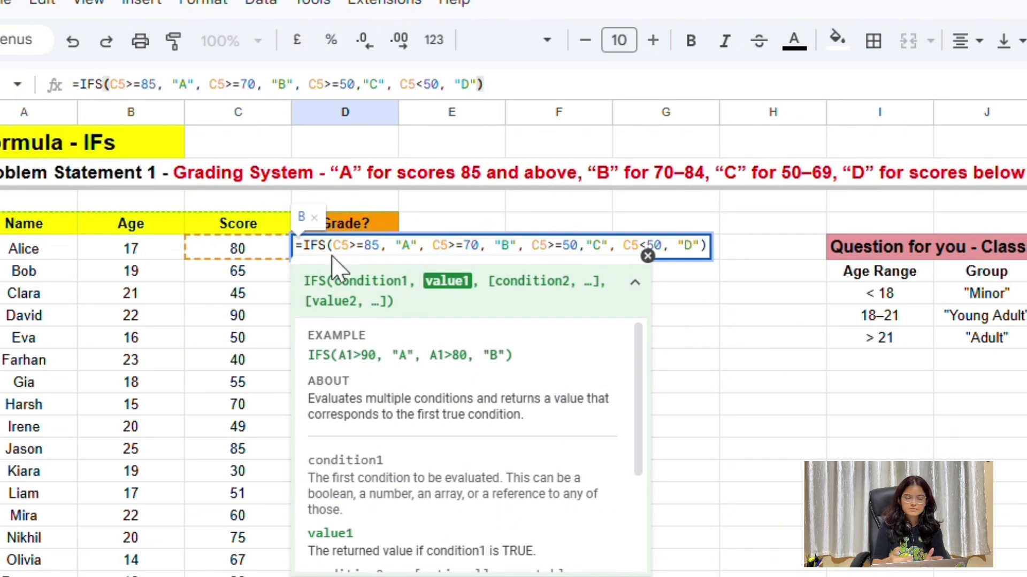
{"action": "left_click_drag", "start_coordinate": [334, 245], "coordinate": [388, 249]}
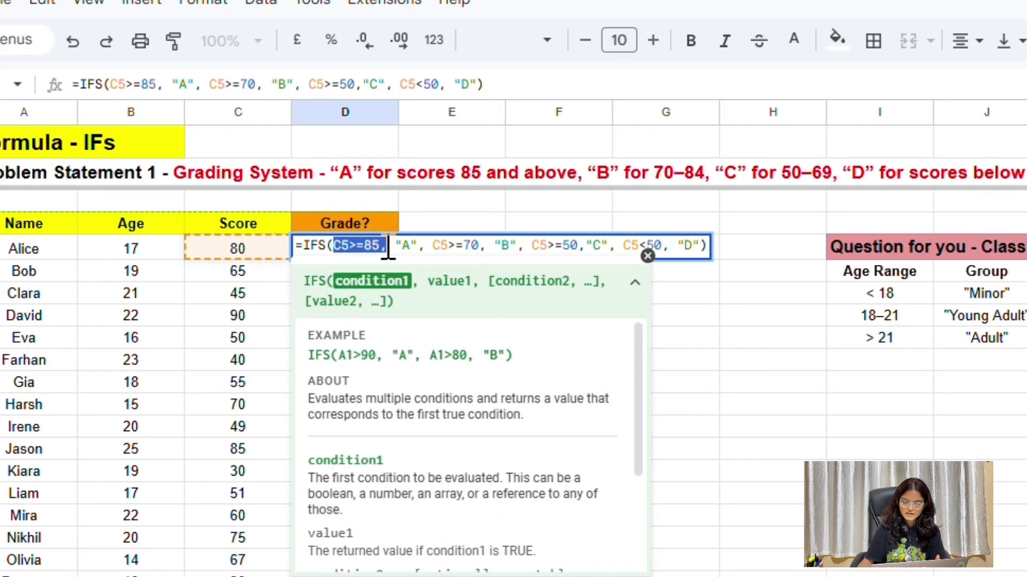
{"action": "double_click", "coordinate": [406, 245]}
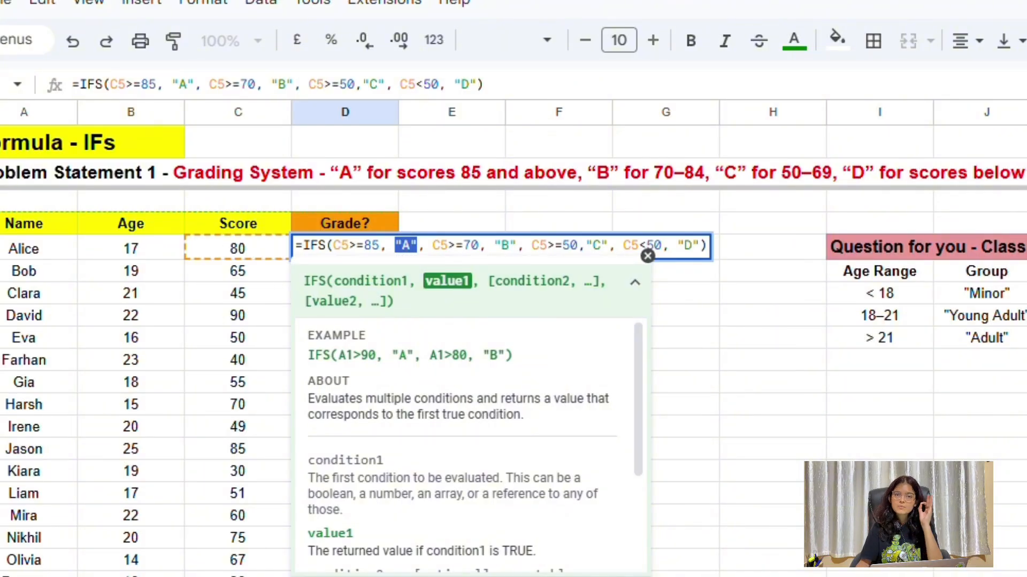
{"action": "left_click", "coordinate": [380, 246]}
{"action": "left_click", "coordinate": [425, 247]}
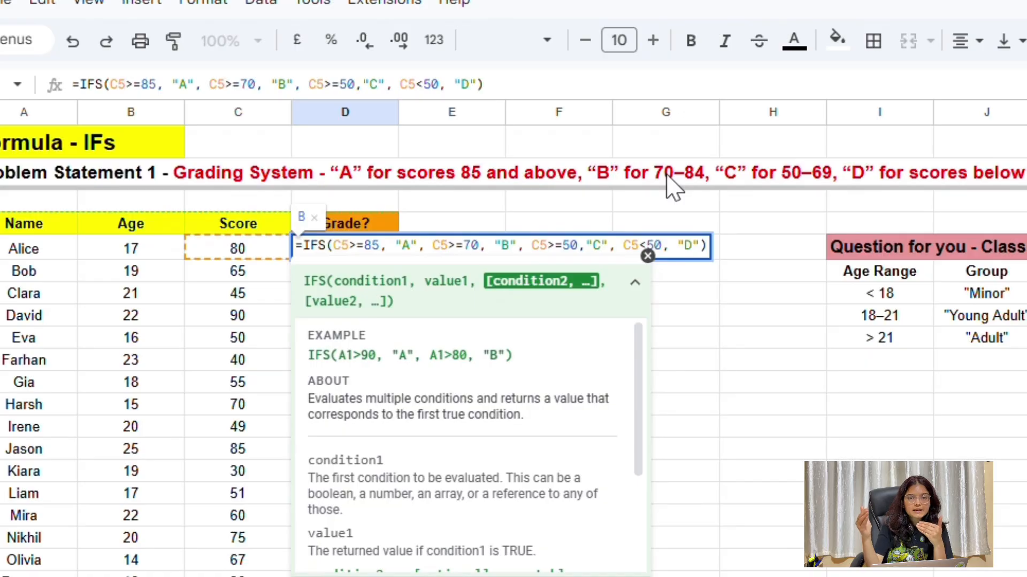
Examine the C5>=70 and C5>=50 conditions and the value "C" in the D5 formula, then leave it unchanged
{"action": "left_click", "coordinate": [479, 245]}
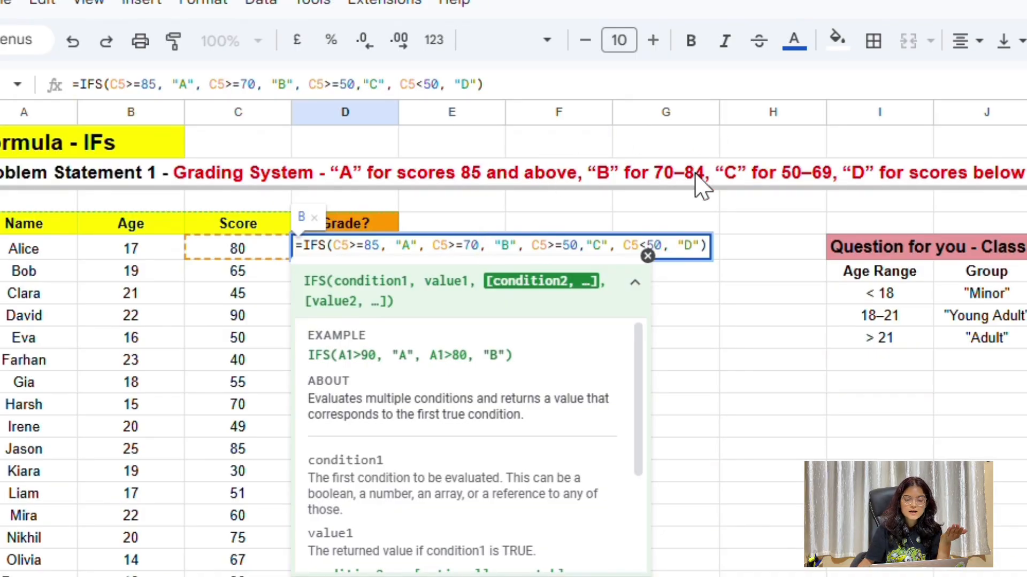
{"action": "left_click", "coordinate": [534, 245]}
{"action": "left_click", "coordinate": [536, 245]}
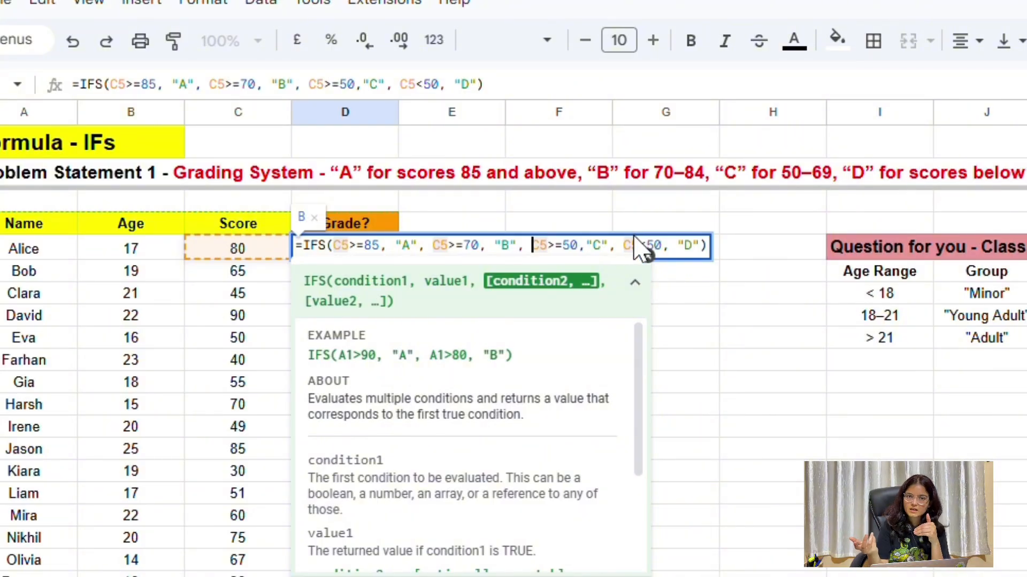
{"action": "left_click", "coordinate": [593, 248]}
{"action": "double_click", "coordinate": [594, 248]}
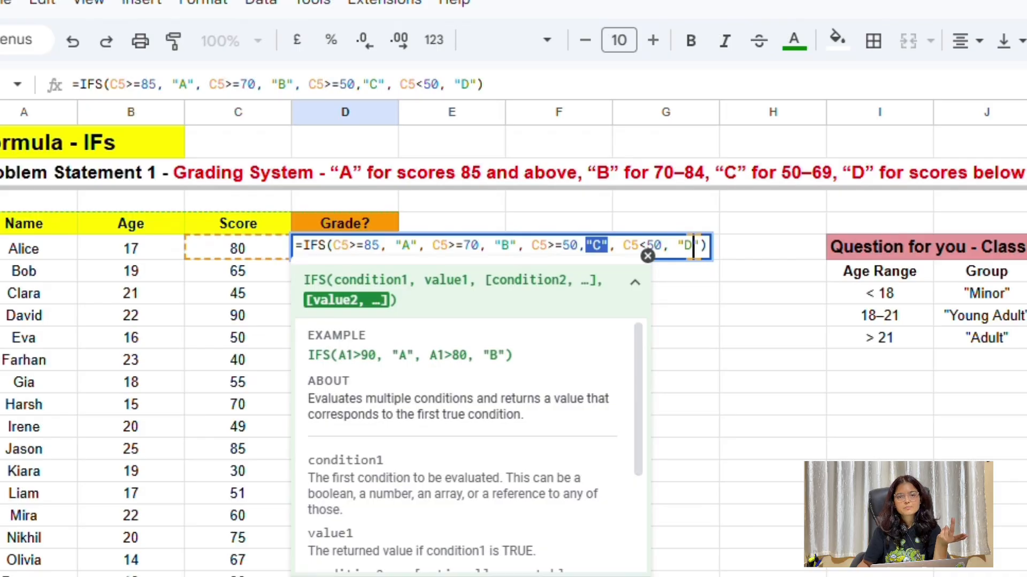
{"action": "key", "text": "Return"}
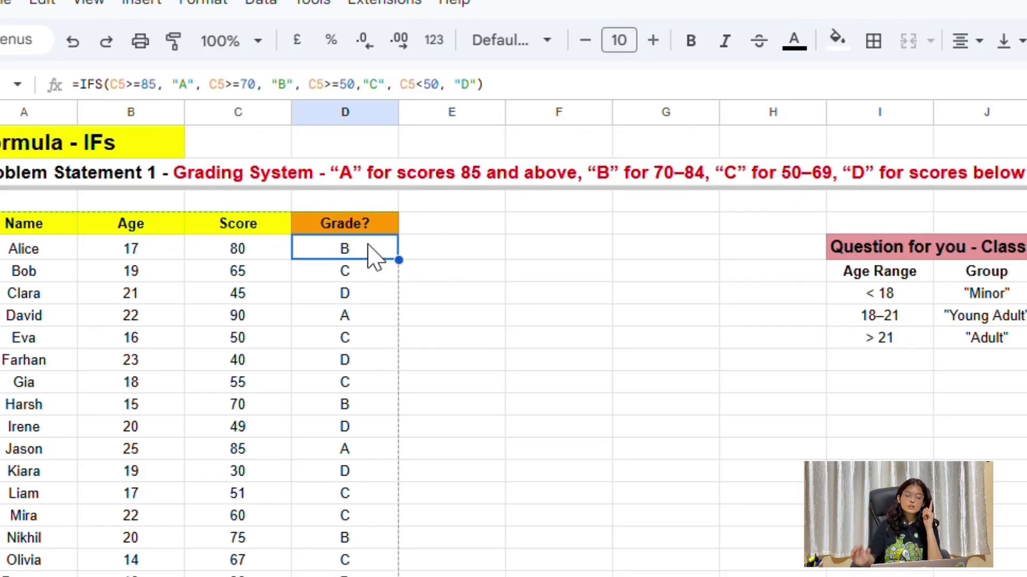
Review the complete IFS formula in D5 once more against the grading rules in the problem statement
{"action": "double_click", "coordinate": [373, 251]}
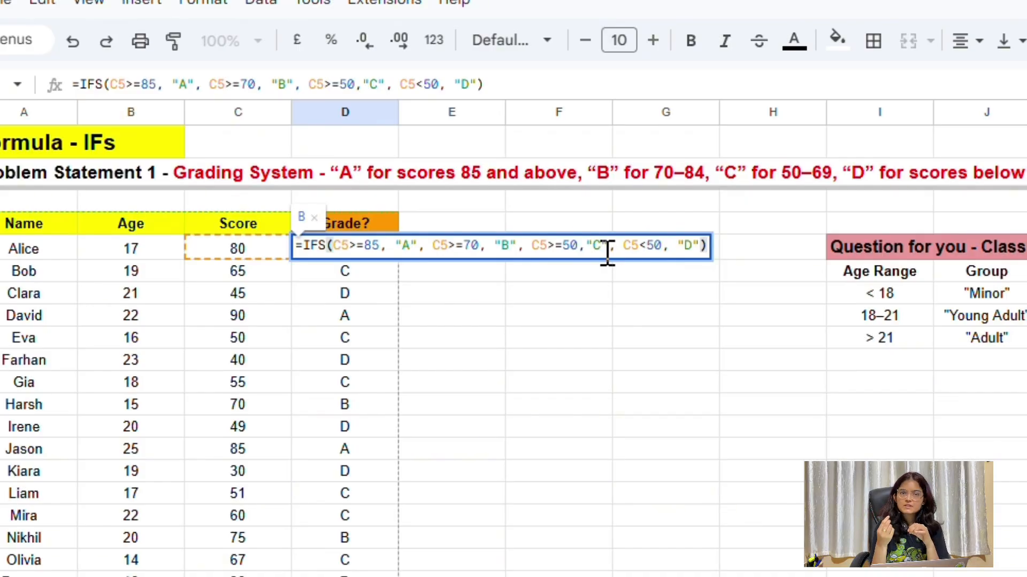
{"action": "key", "text": "Return"}
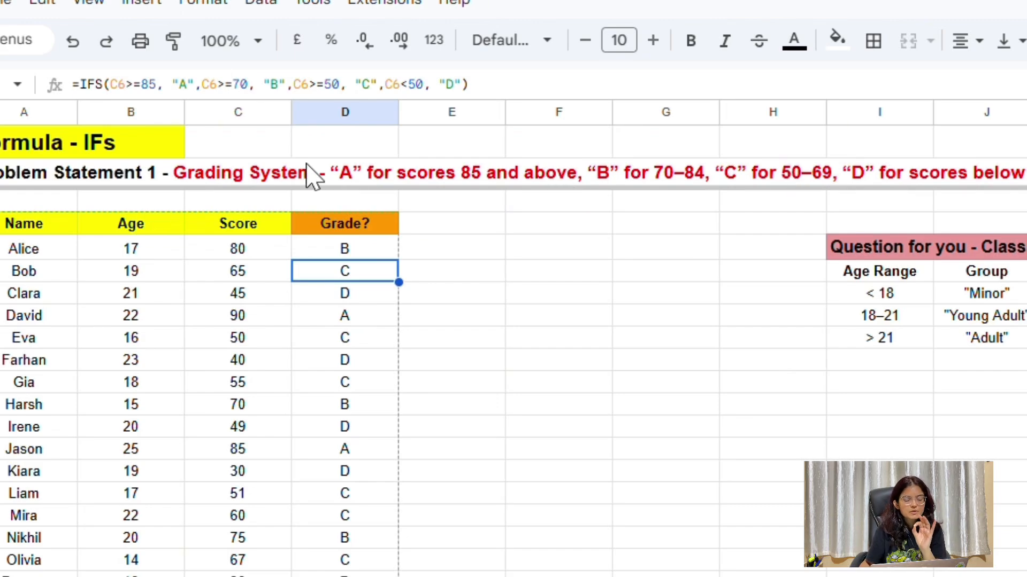
{"action": "double_click", "coordinate": [360, 250]}
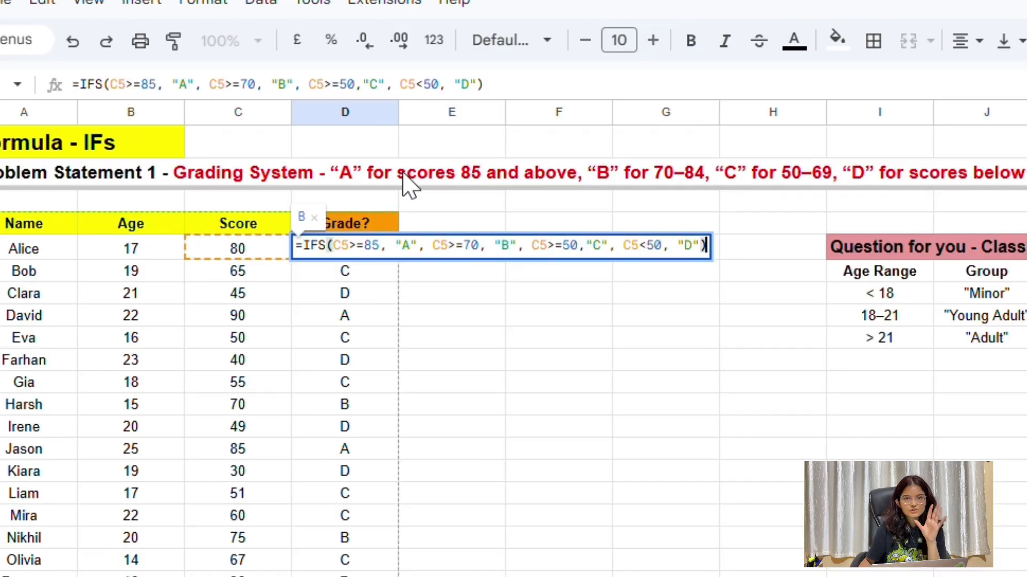
{"action": "key", "text": "Return"}
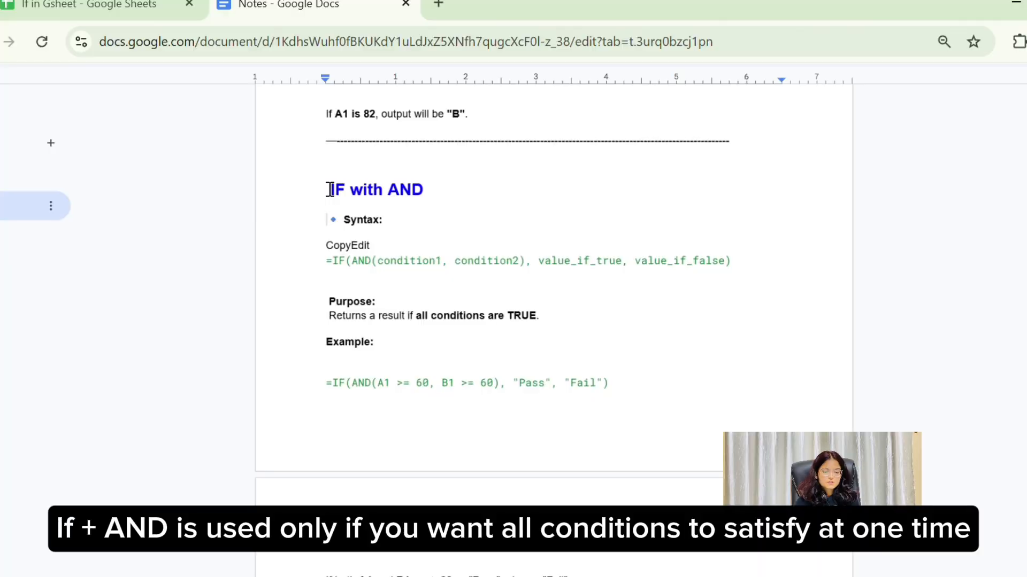
Switch to the Notes document in Google Docs and study the IF with AND syntax, its two conditions, value_if_true and purpose
{"action": "left_click_drag", "start_coordinate": [328, 190], "coordinate": [424, 191]}
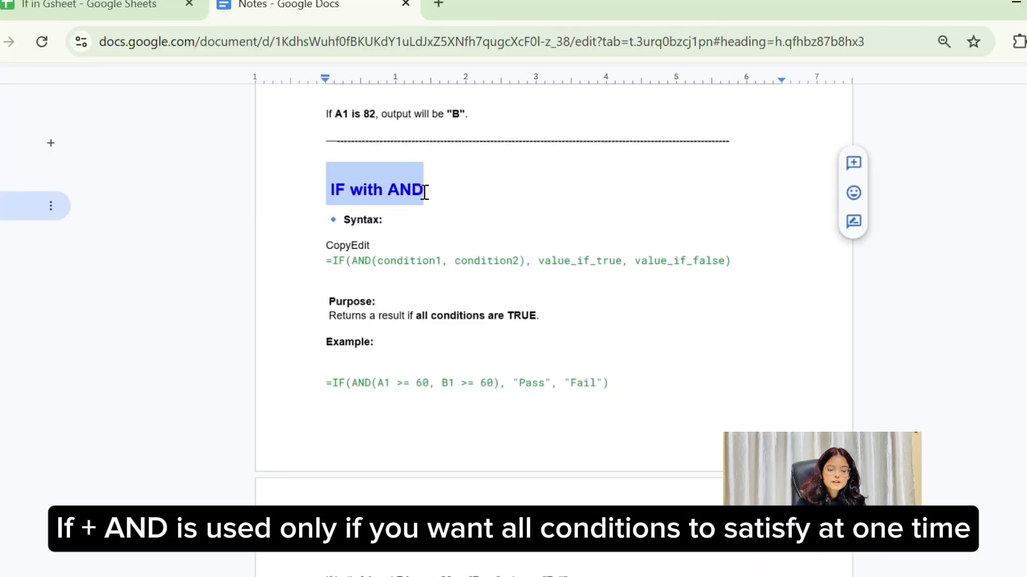
{"action": "left_click", "coordinate": [424, 191]}
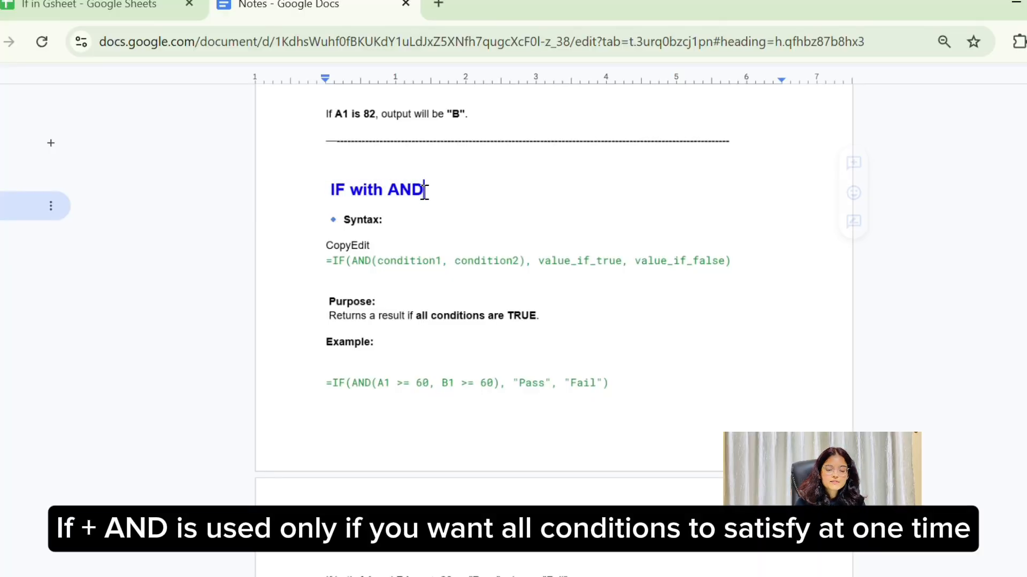
{"action": "double_click", "coordinate": [407, 259]}
{"action": "double_click", "coordinate": [484, 259]}
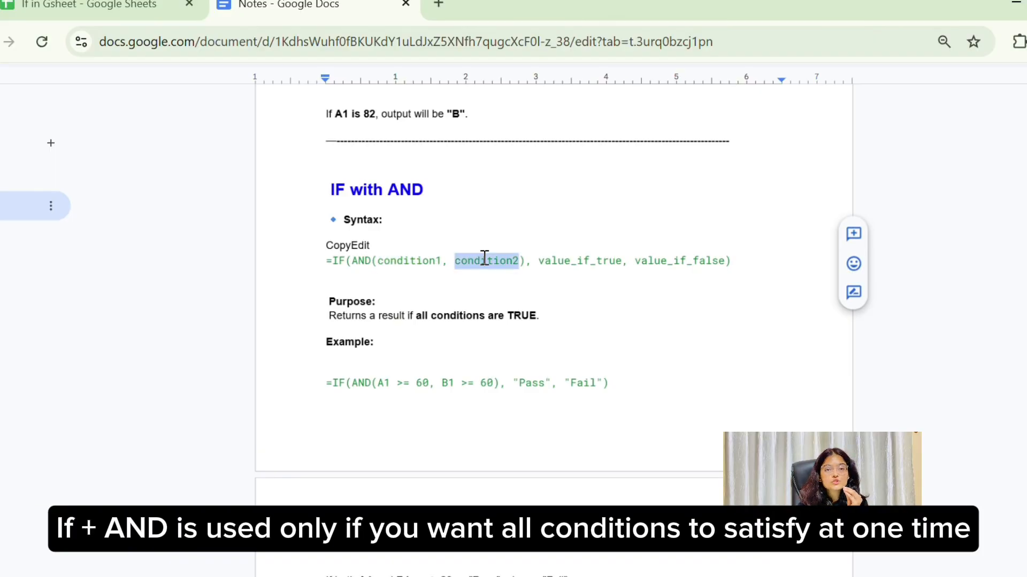
{"action": "double_click", "coordinate": [338, 262]}
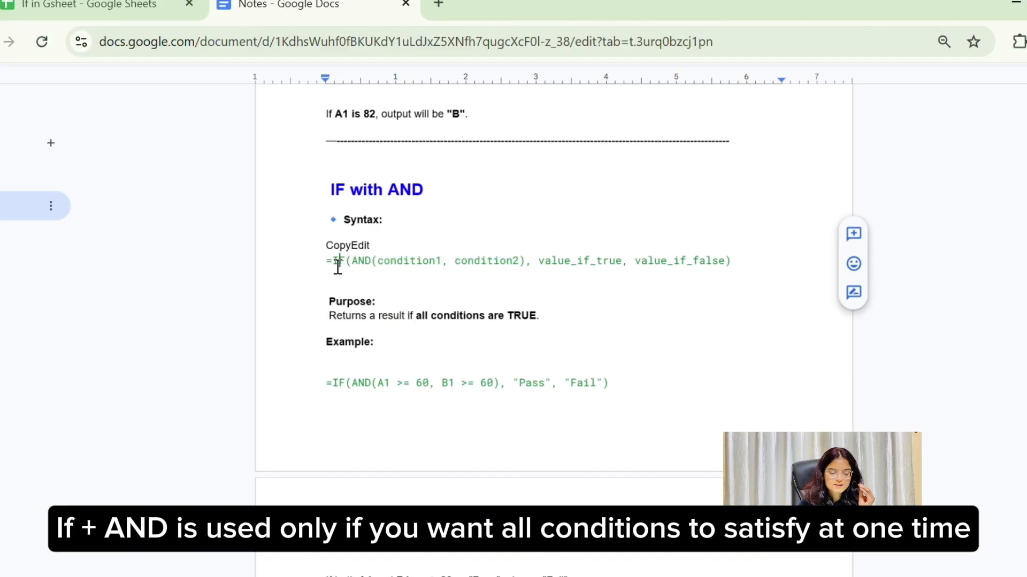
{"action": "double_click", "coordinate": [360, 261]}
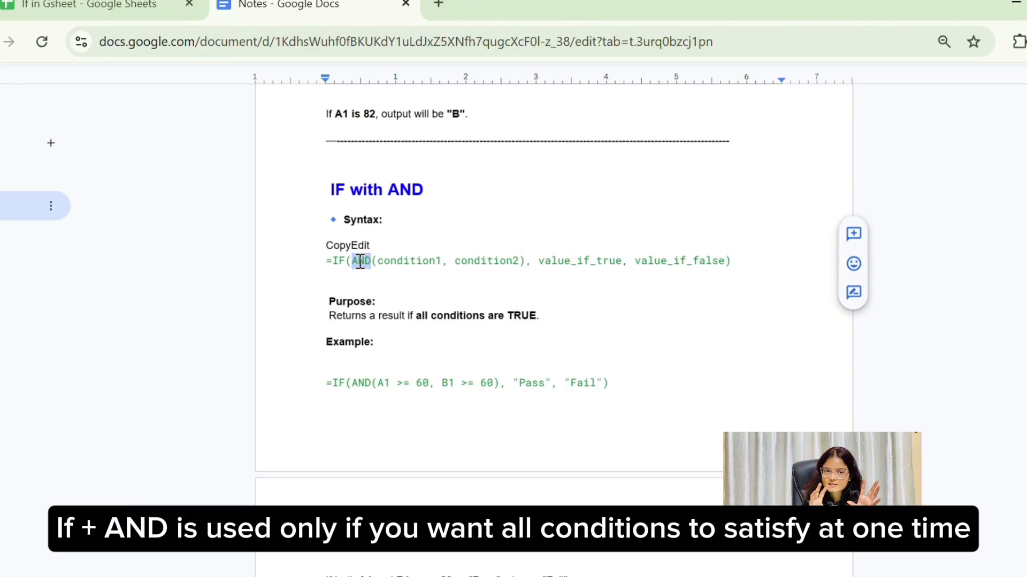
{"action": "double_click", "coordinate": [570, 262]}
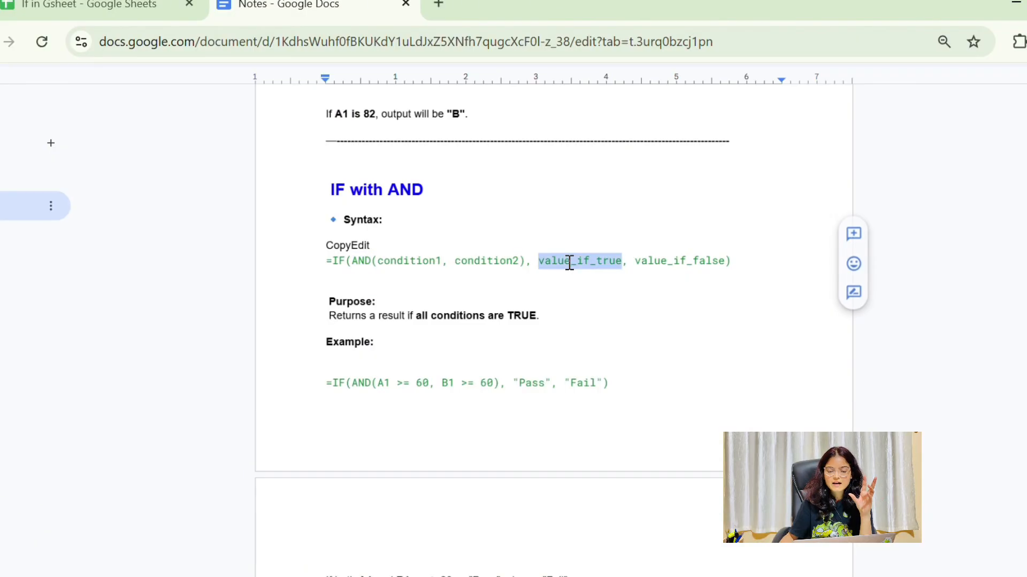
{"action": "left_click", "coordinate": [540, 320]}
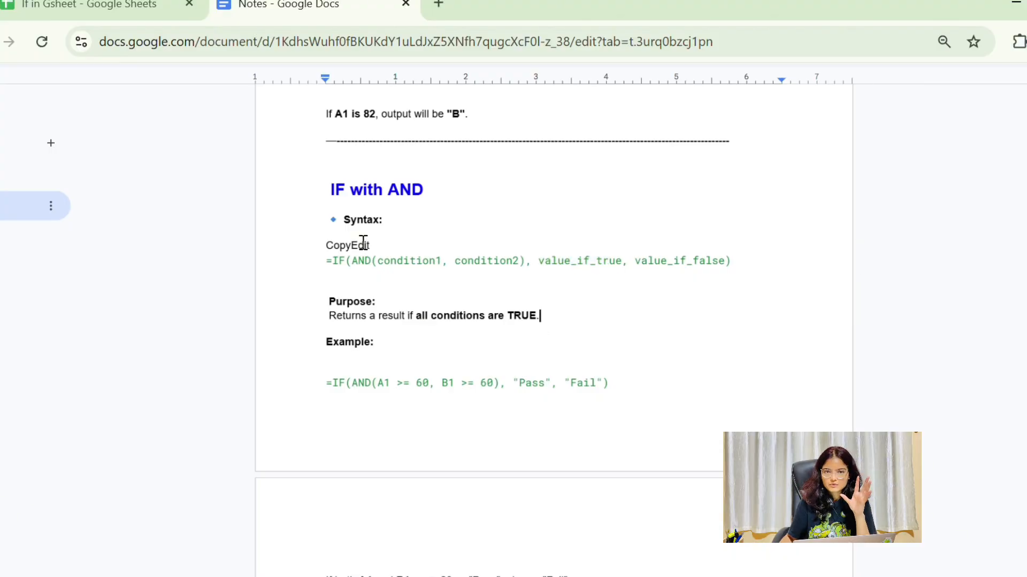
{"action": "double_click", "coordinate": [404, 261]}
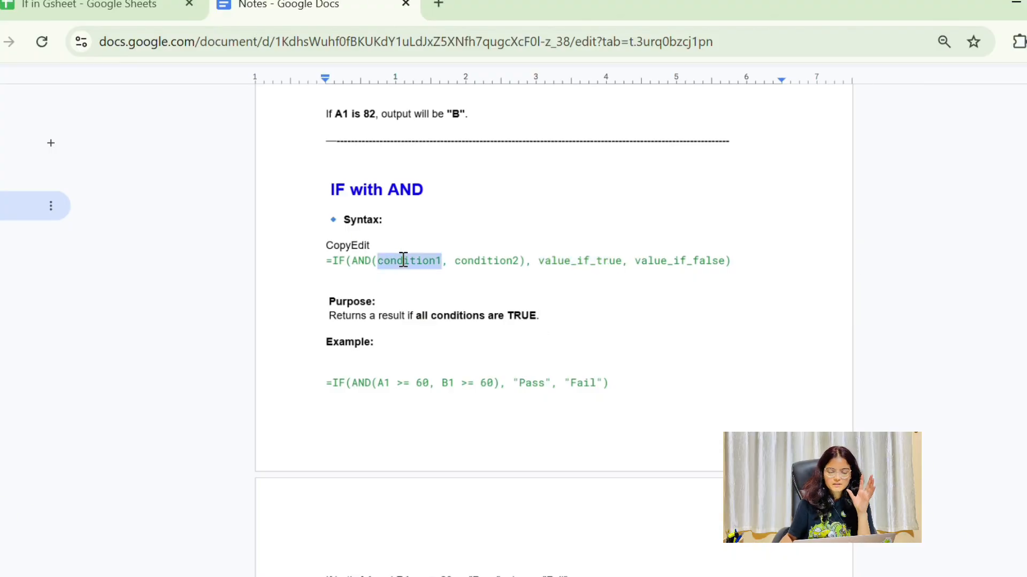
Study condition2, value_if_true, value_if_false and the opening IF(AND( in the IF with AND syntax line of the notes
{"action": "double_click", "coordinate": [494, 261]}
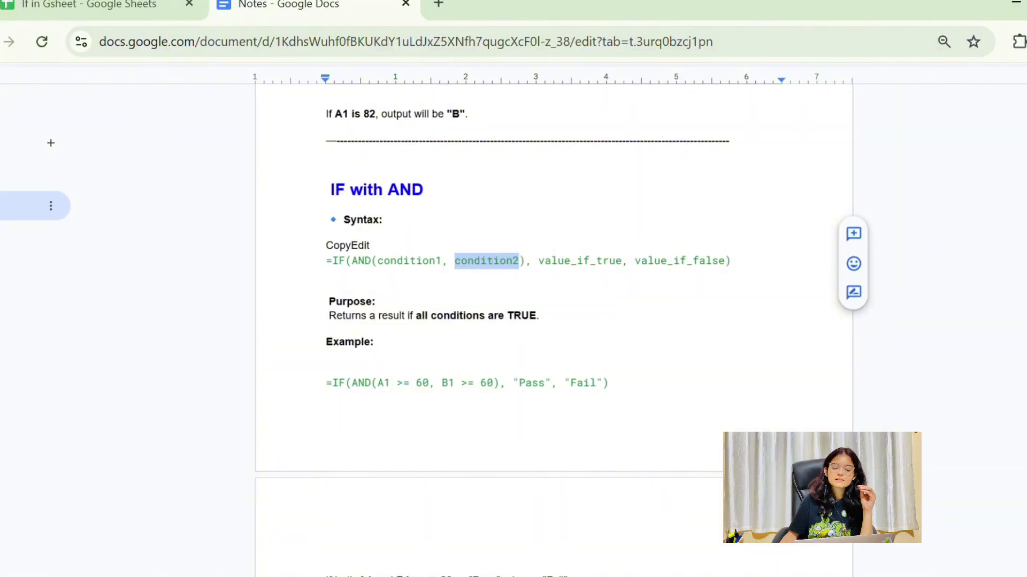
{"action": "double_click", "coordinate": [592, 262]}
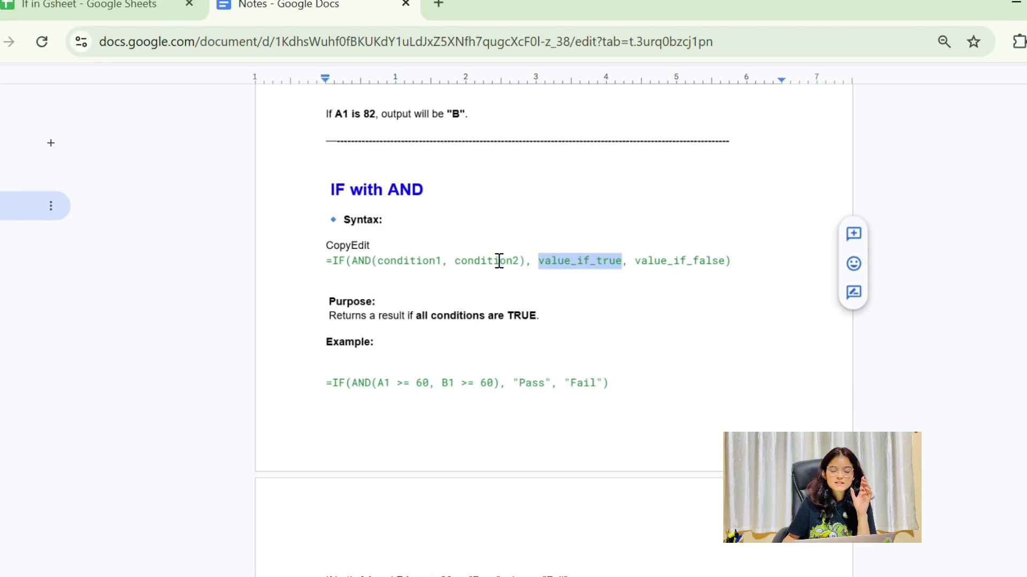
{"action": "double_click", "coordinate": [675, 261]}
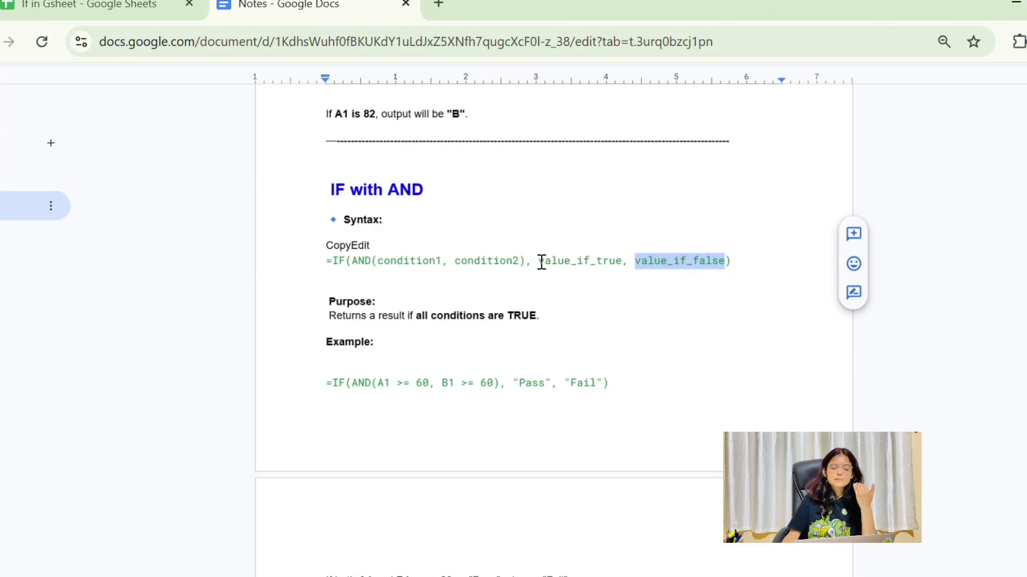
{"action": "left_click_drag", "start_coordinate": [541, 261], "coordinate": [589, 261]}
{"action": "left_click", "coordinate": [689, 261]}
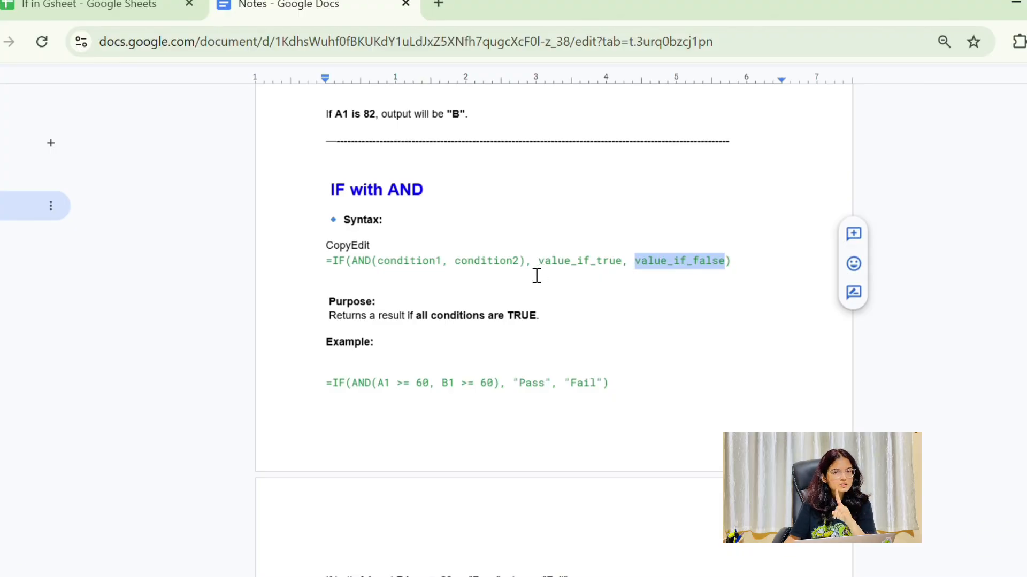
{"action": "left_click", "coordinate": [339, 261]}
{"action": "left_click_drag", "start_coordinate": [339, 262], "coordinate": [377, 262]}
{"action": "left_click", "coordinate": [501, 263]}
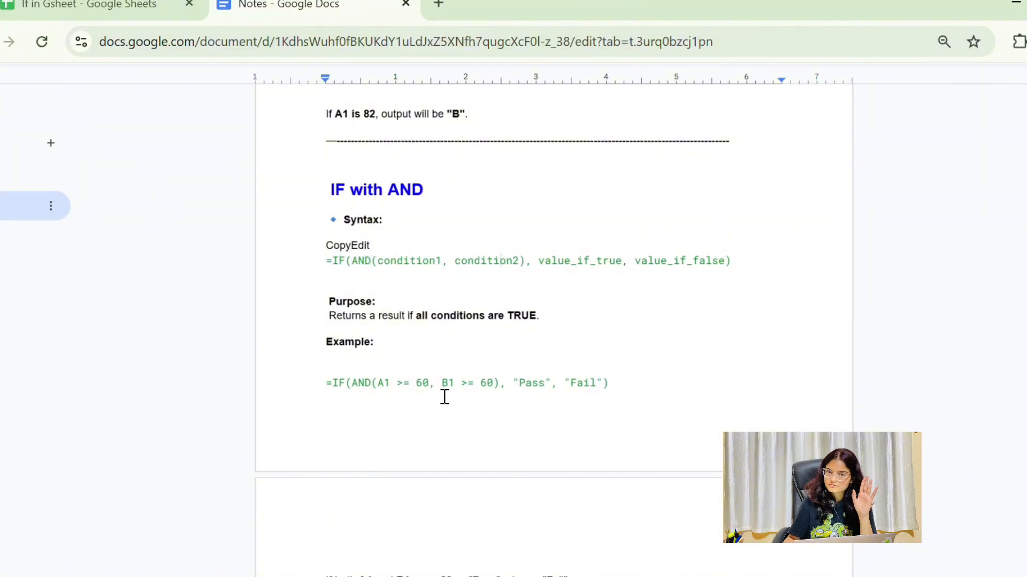
Switch to the If in Gsheet spreadsheet in Google Sheets and clear the existing formula from D5 in the AND column
{"action": "left_click", "coordinate": [75, 10]}
{"action": "left_click", "coordinate": [486, 239]}
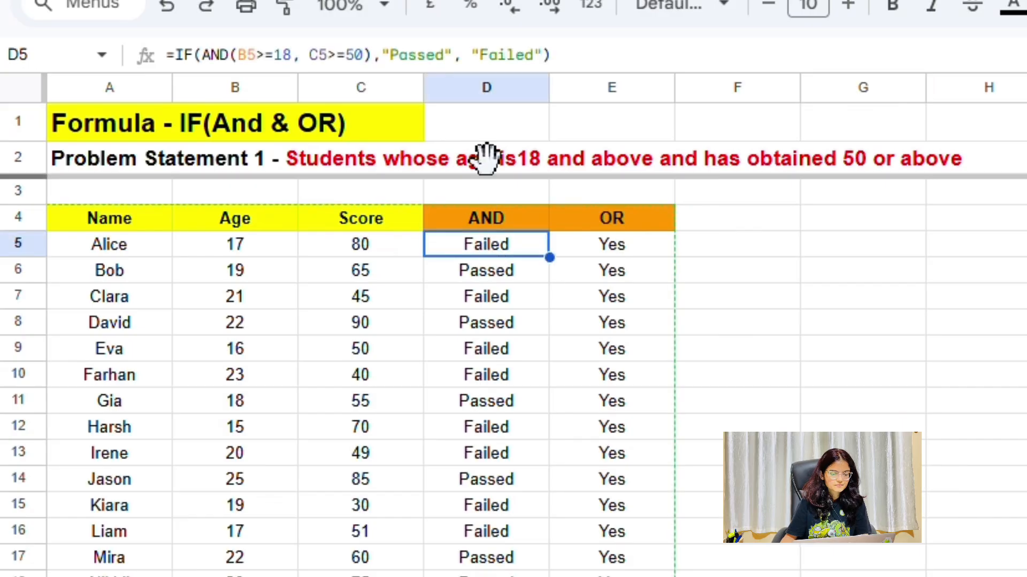
{"action": "left_click", "coordinate": [438, 165]}
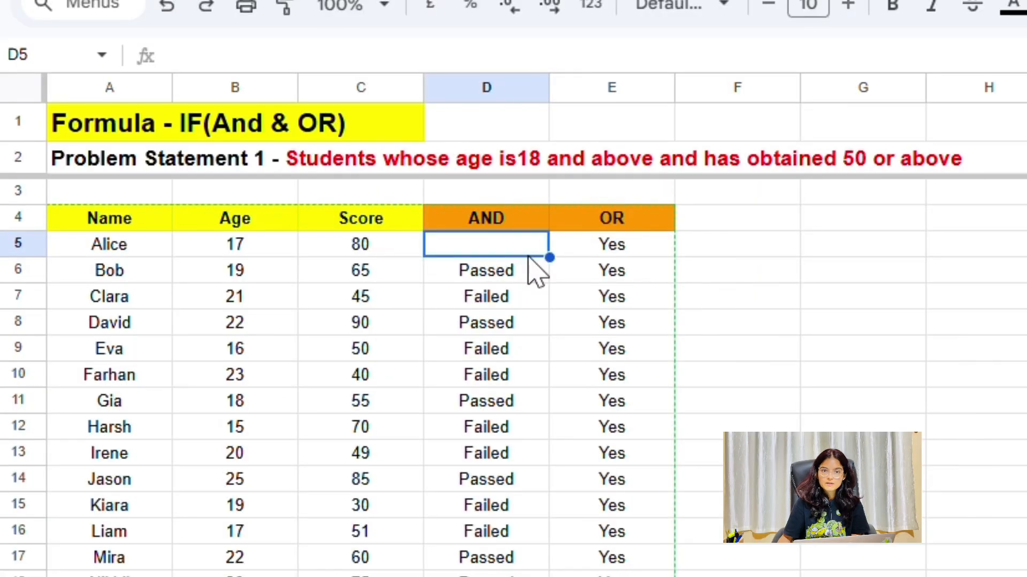
Start the formula =IF(AND( in D5 and check the help for AND's logical_expression1 argument
{"action": "type", "text": "="}
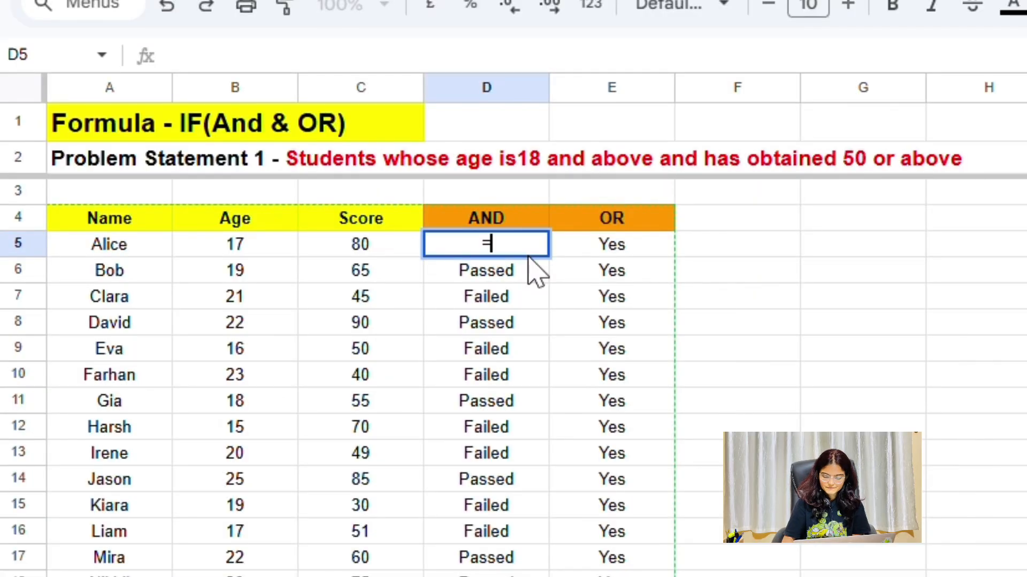
{"action": "type", "text": "if"}
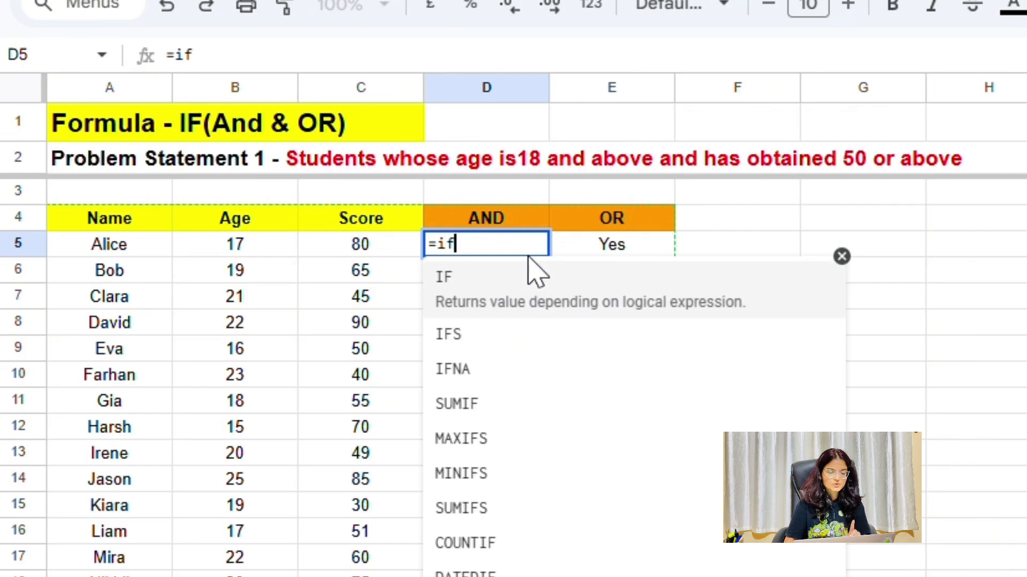
{"action": "type", "text": "("}
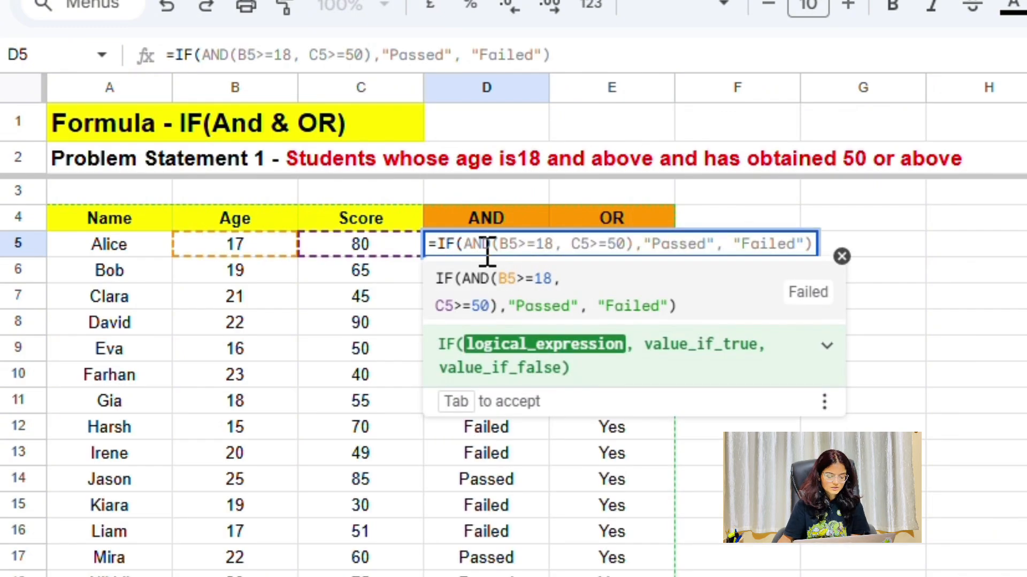
{"action": "type", "text": "AND"}
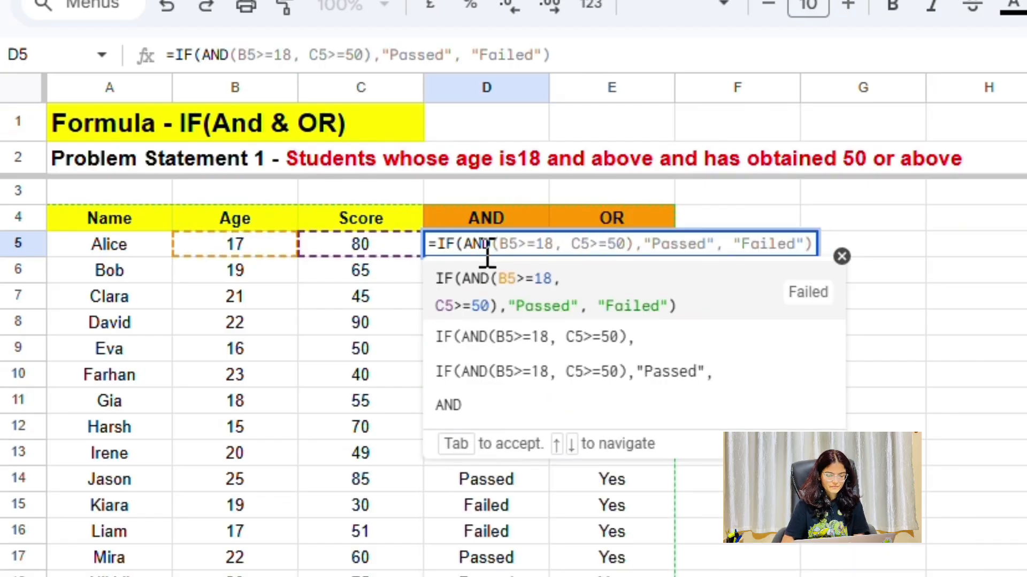
{"action": "left_click", "coordinate": [463, 422]}
{"action": "key", "text": "Tab"}
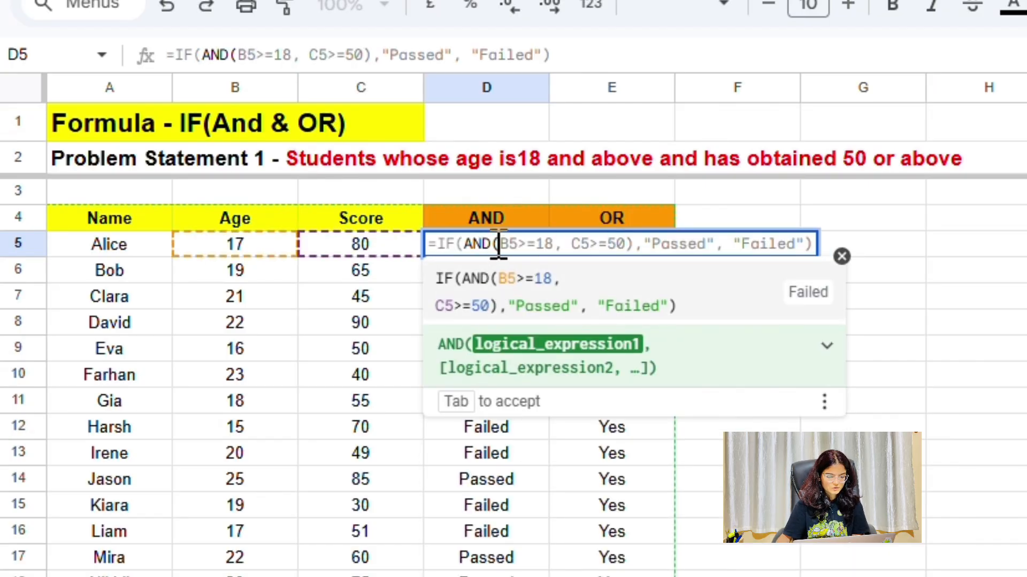
{"action": "left_click", "coordinate": [508, 352]}
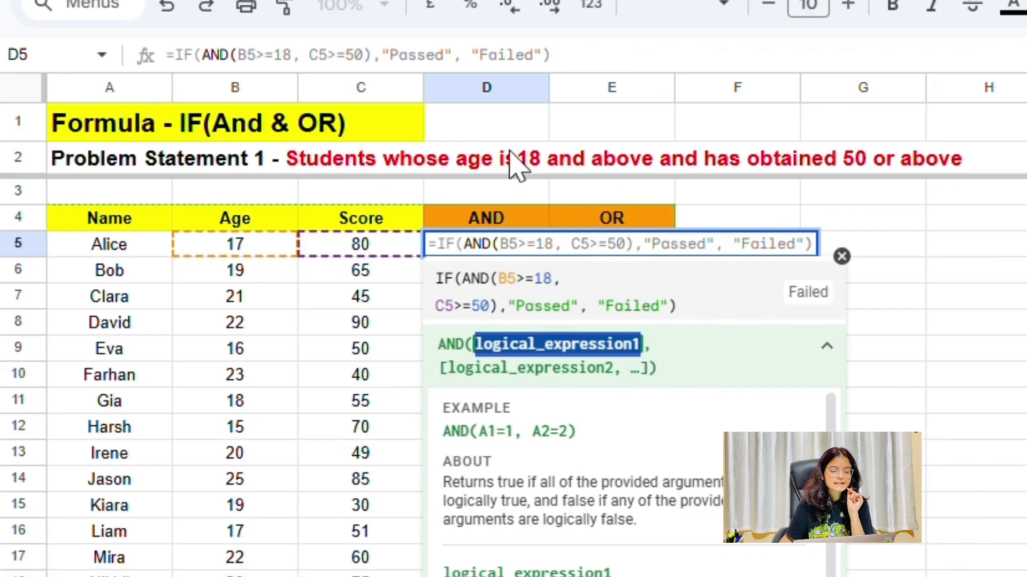
{"action": "left_click", "coordinate": [233, 252]}
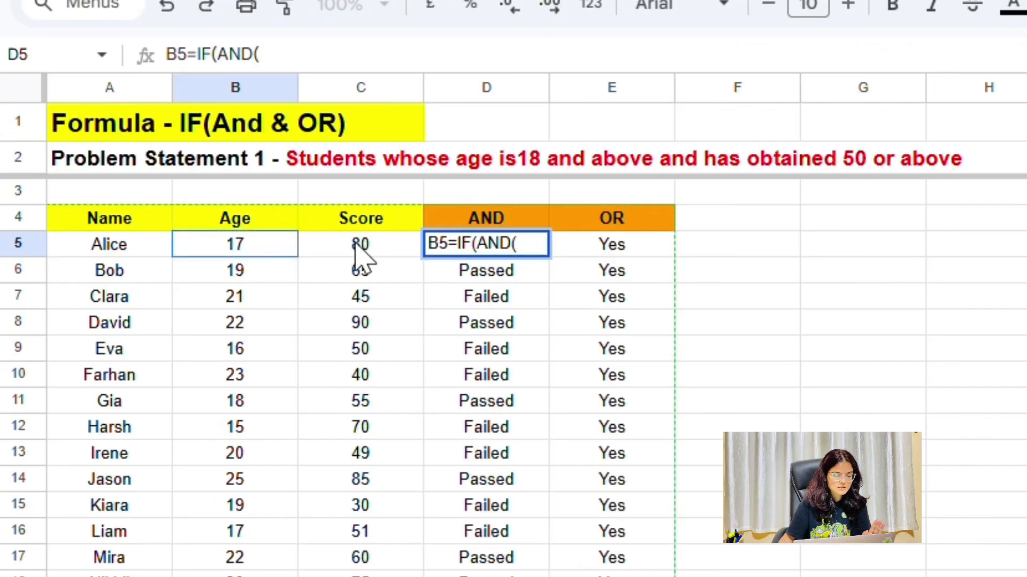
{"action": "key", "text": "BackSpace"}
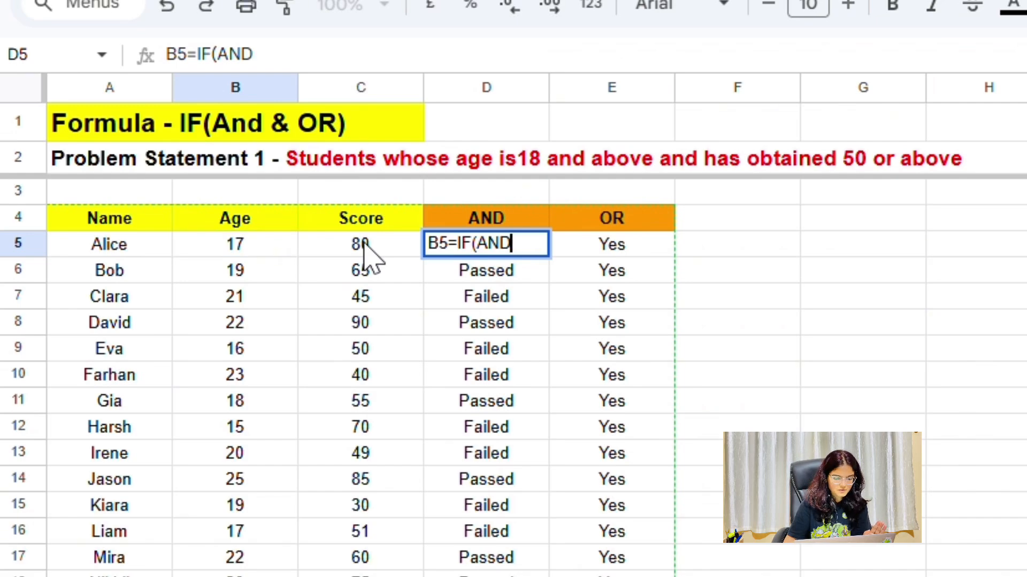
{"action": "left_click", "coordinate": [448, 244]}
{"action": "key", "text": "BackSpace"}
{"action": "key", "text": "BackSpace"}
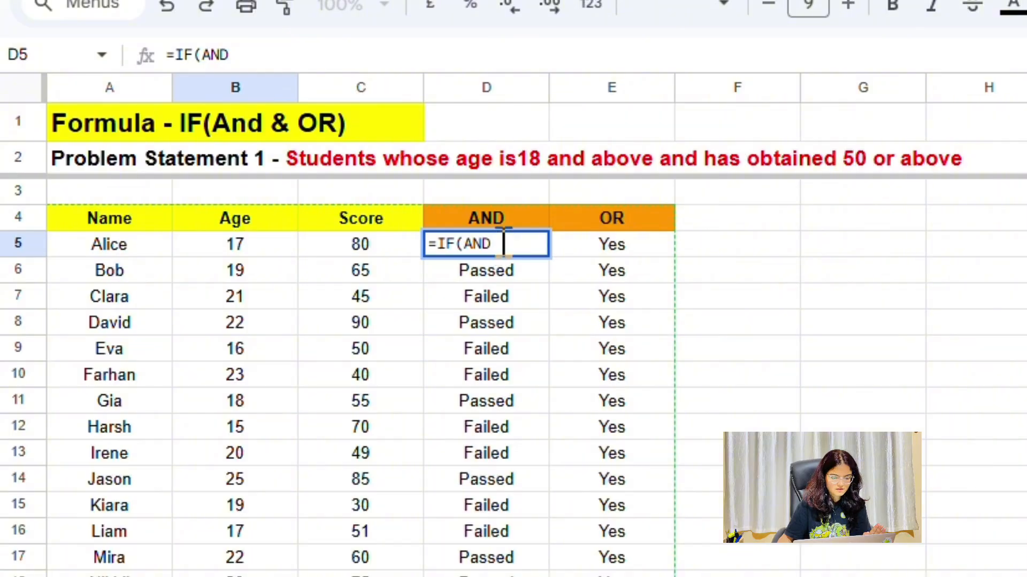
{"action": "type", "text": "("}
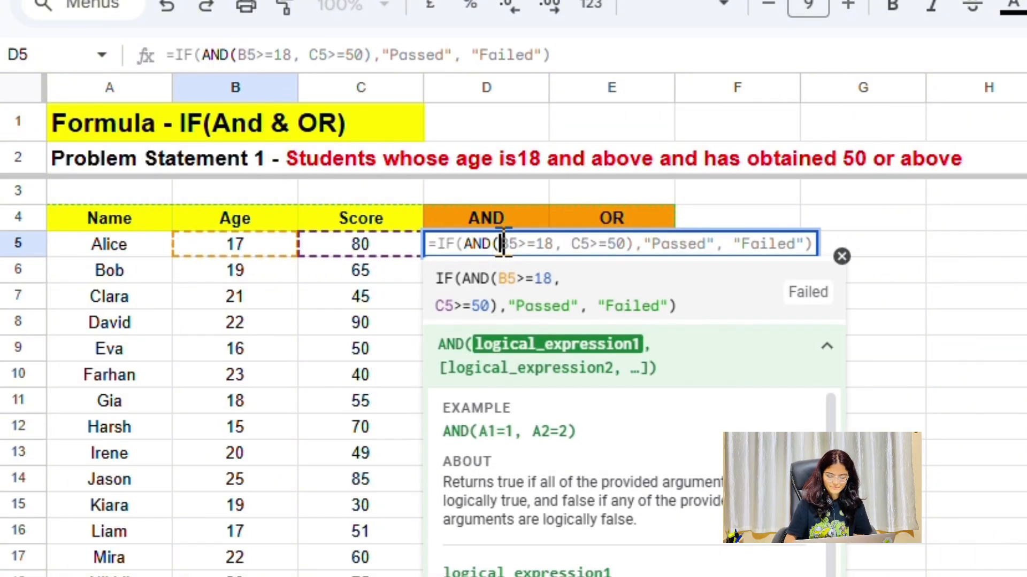
Add B5>=18 as the first AND condition in the D5 formula, followed by a comma
{"action": "left_click", "coordinate": [265, 258]}
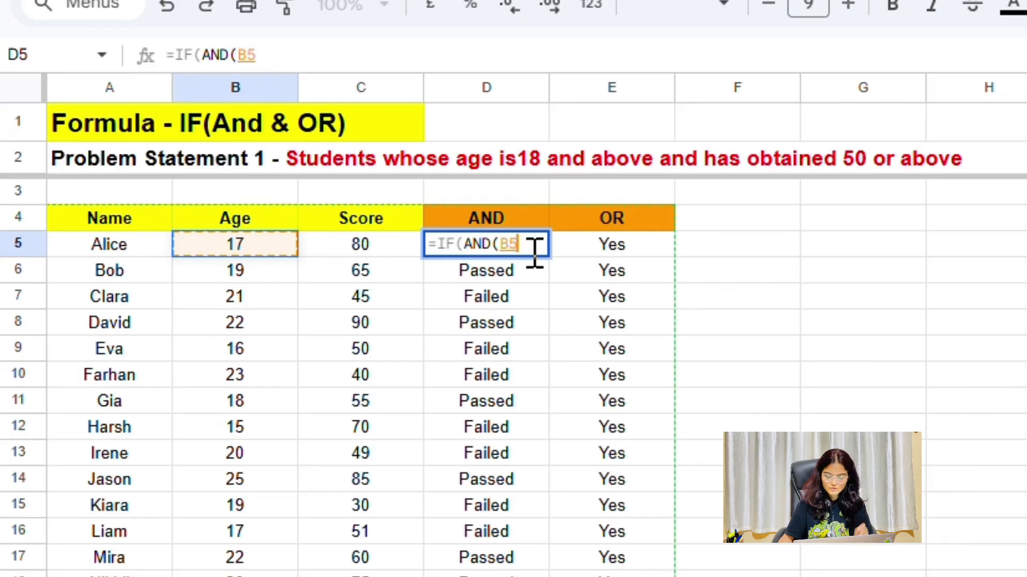
{"action": "type", "text": ">"}
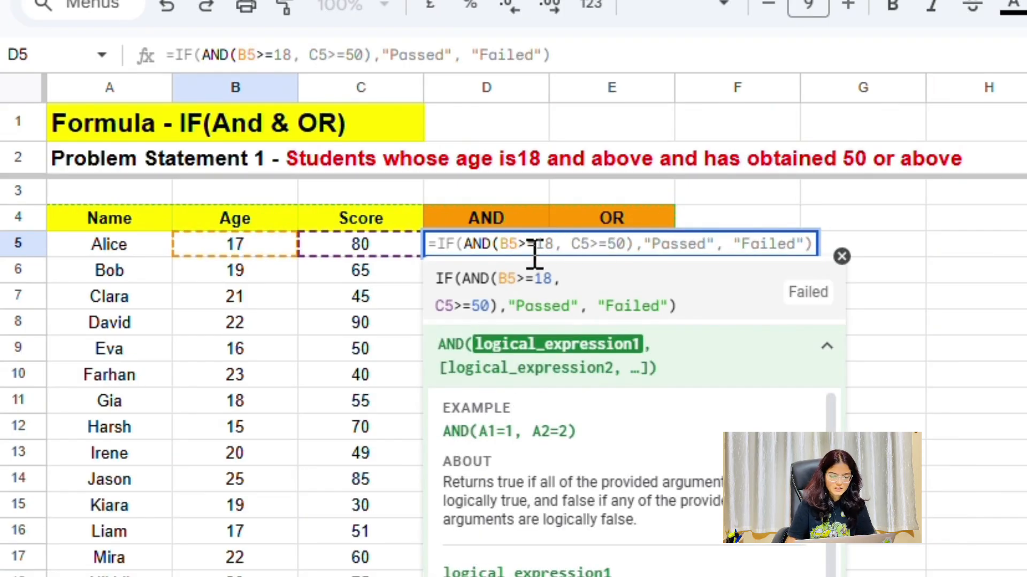
{"action": "type", "text": "=18"}
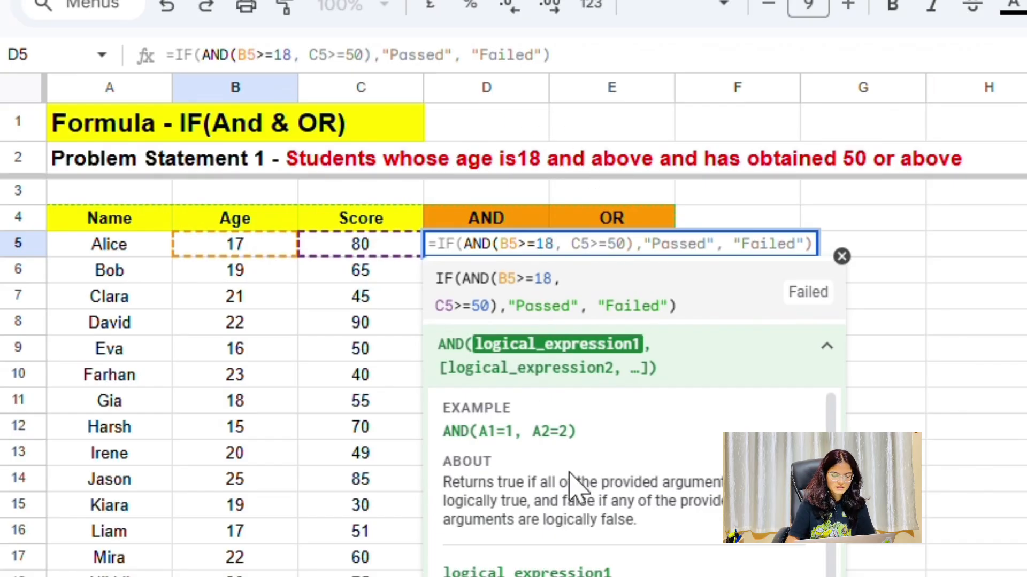
{"action": "type", "text": ","}
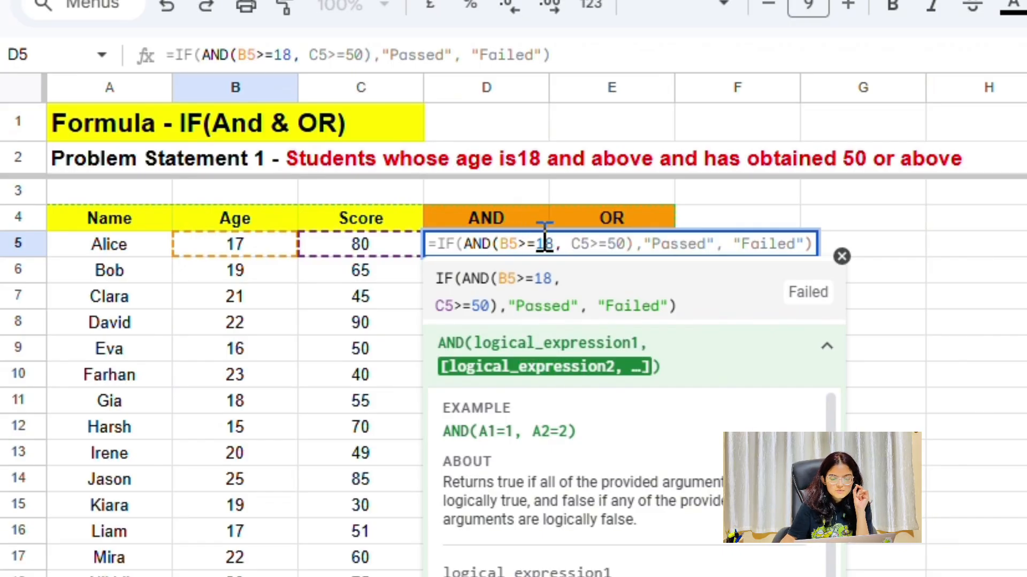
Review AND's logical_expression2 argument, then add C5>=50 as the second condition and close the AND function
{"action": "double_click", "coordinate": [527, 368]}
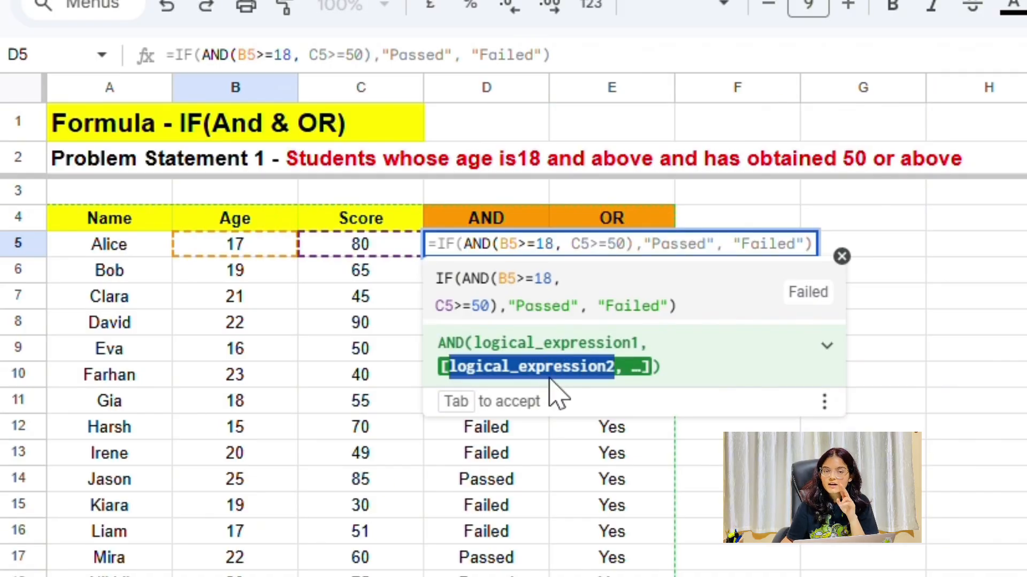
{"action": "double_click", "coordinate": [477, 244]}
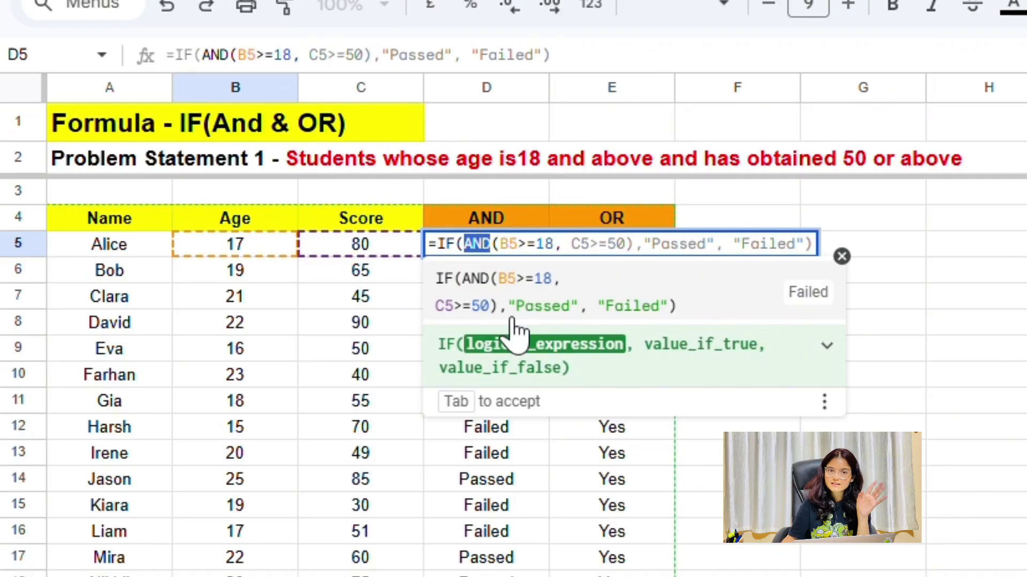
{"action": "left_click", "coordinate": [556, 245]}
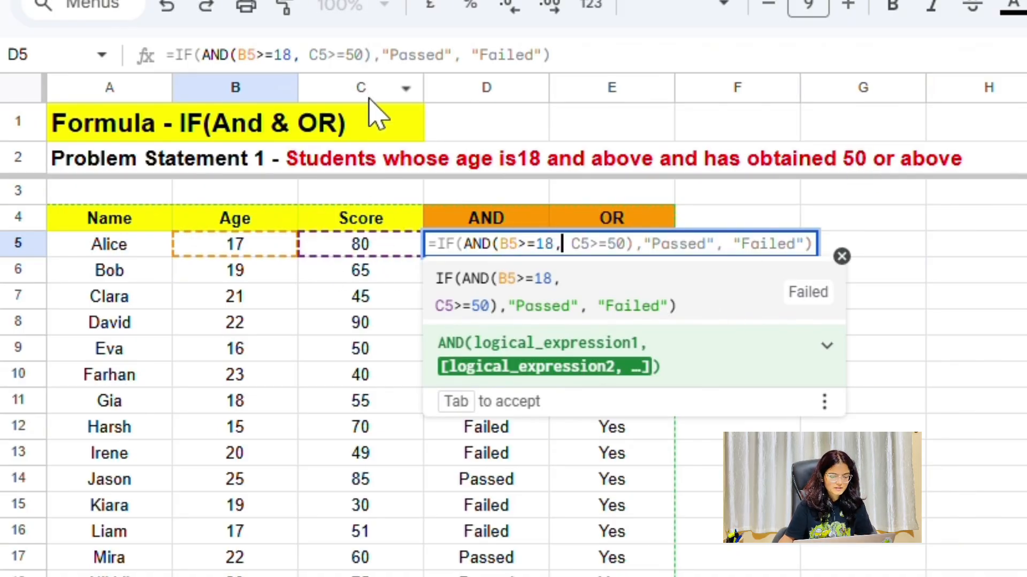
{"action": "left_click", "coordinate": [364, 249]}
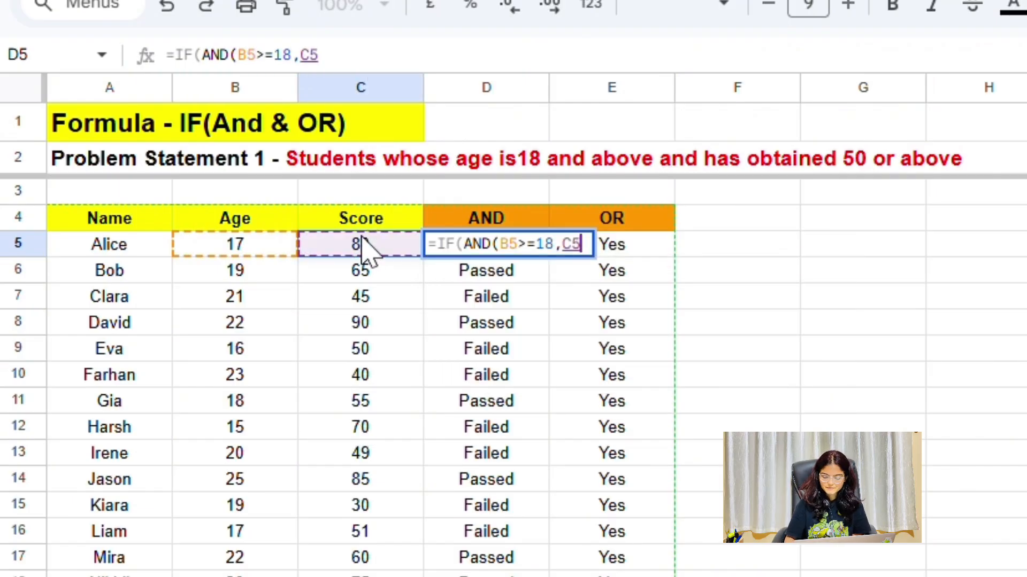
{"action": "type", "text": ">="}
{"action": "type", "text": "50"}
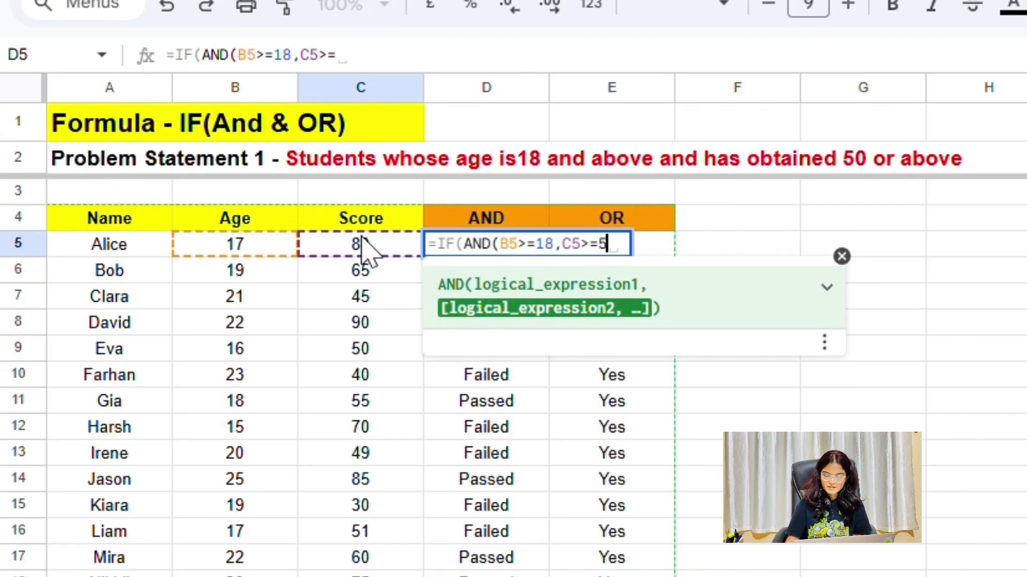
{"action": "type", "text": ","}
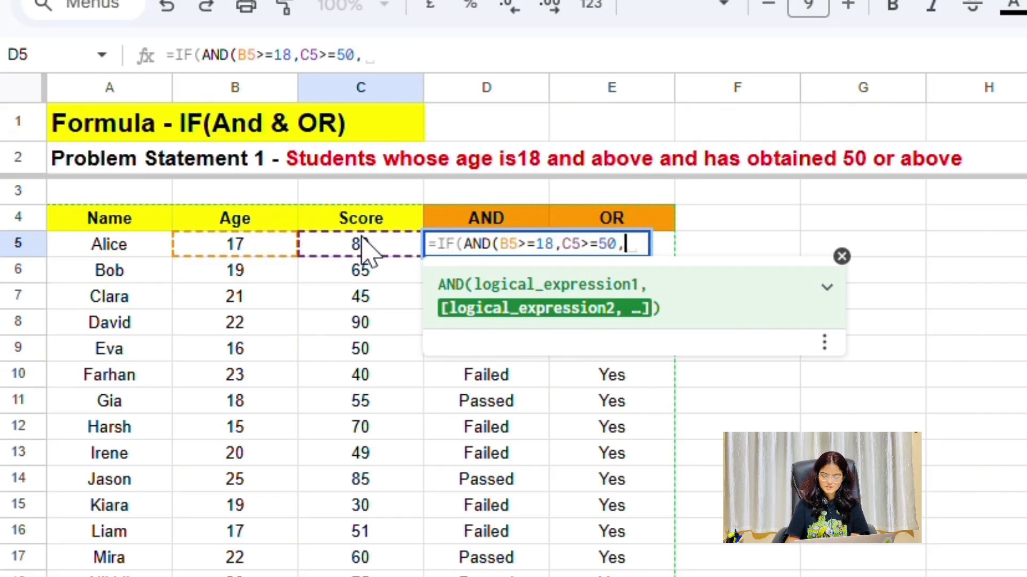
{"action": "key", "text": "BackSpace"}
{"action": "key", "text": "BackSpace"}
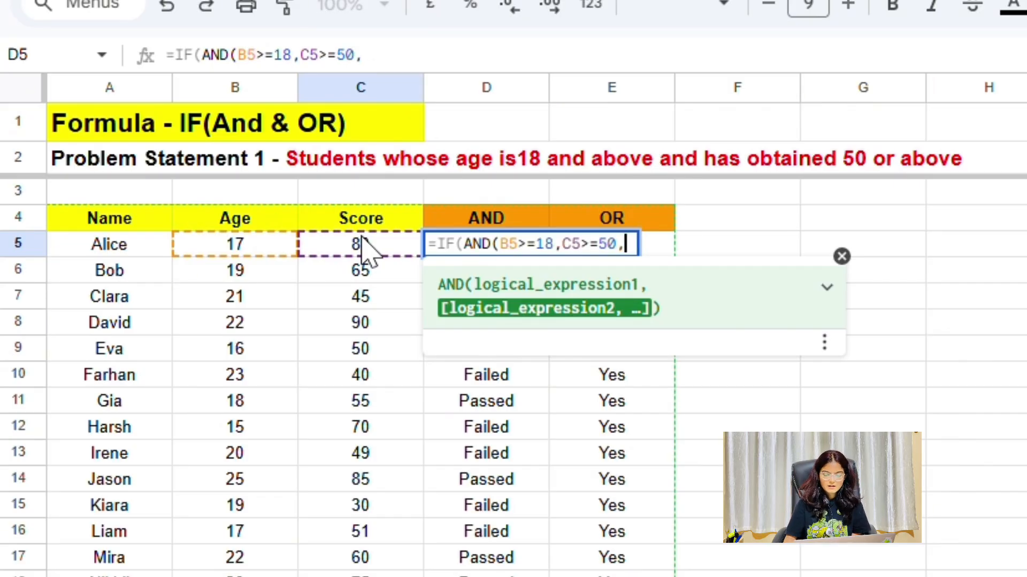
{"action": "type", "text": ")"}
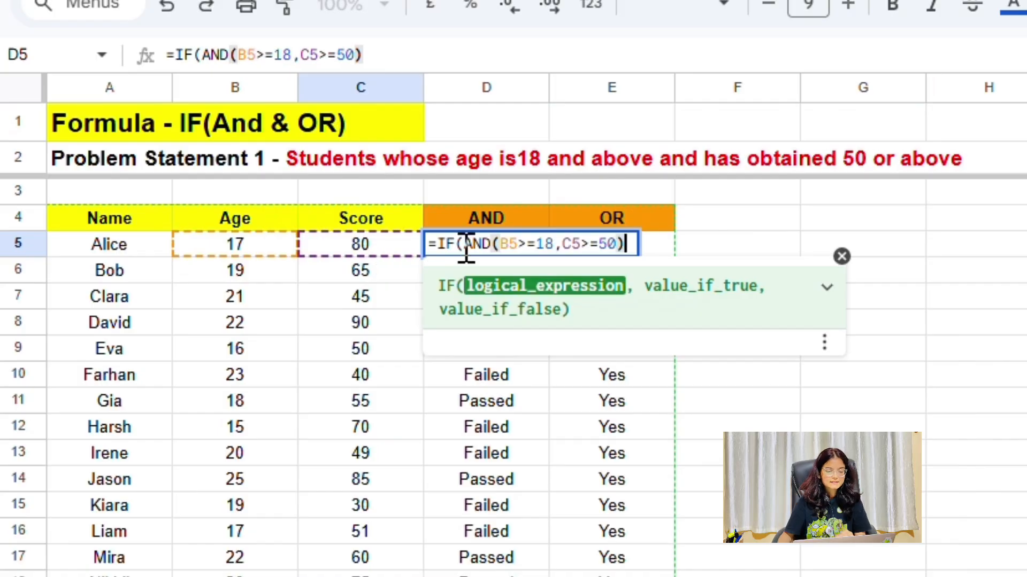
Add "Passed" as the value_if_true of the D5 formula, followed by a comma, and review its two AND conditions
{"action": "type", "text": ","}
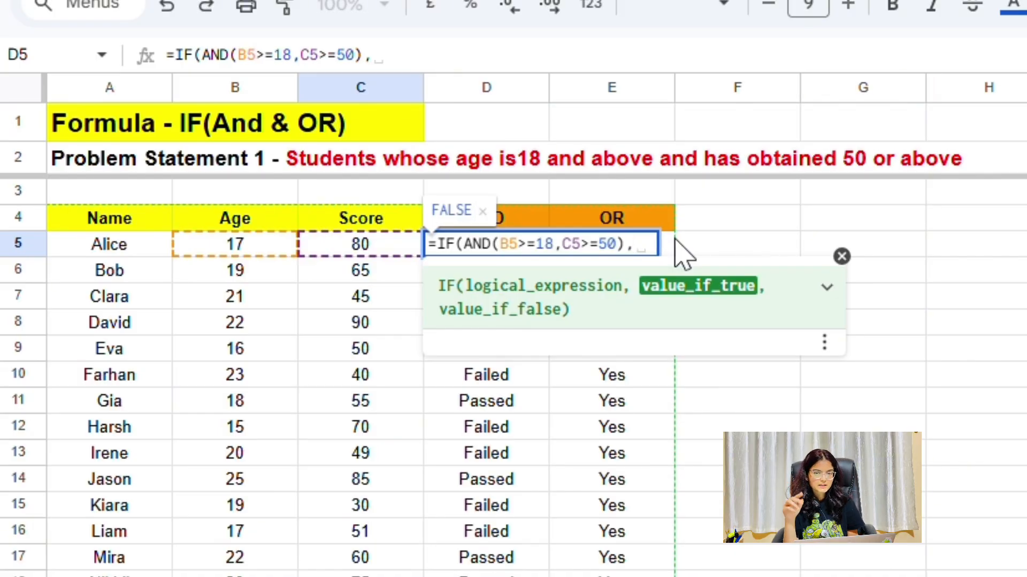
{"action": "type", "text": "\"\""}
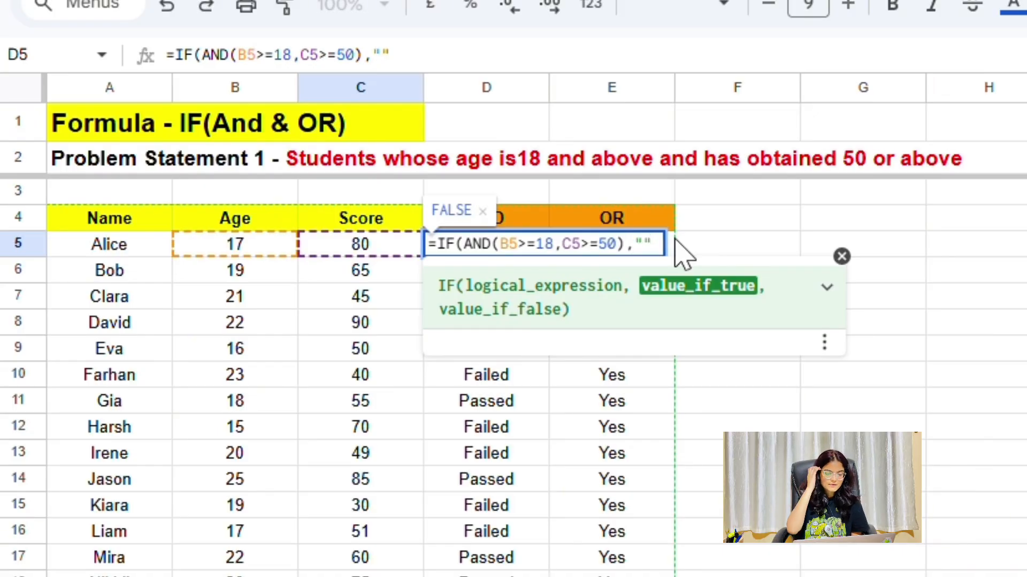
{"action": "key", "text": "Left"}
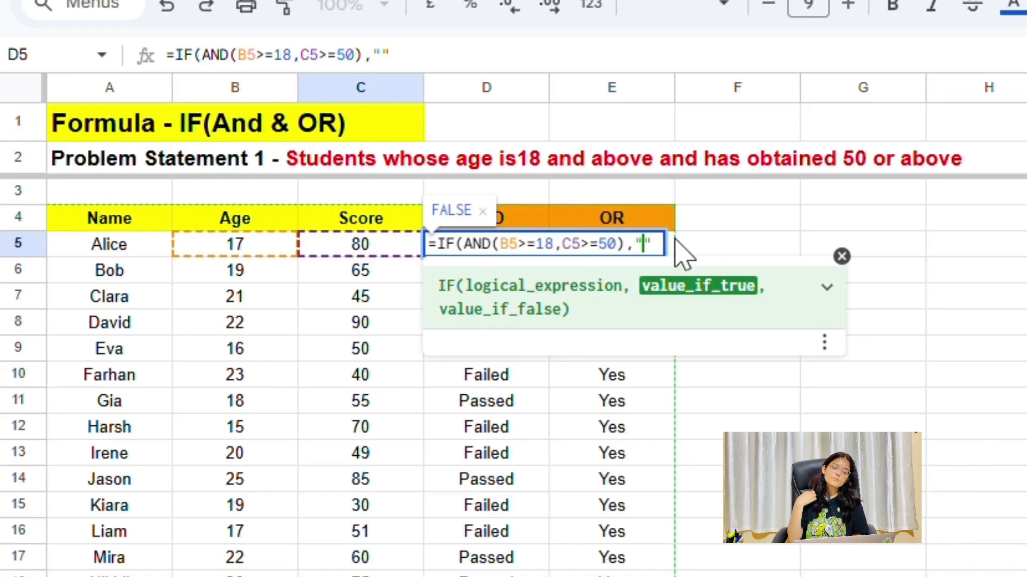
{"action": "type", "text": "Passed\""}
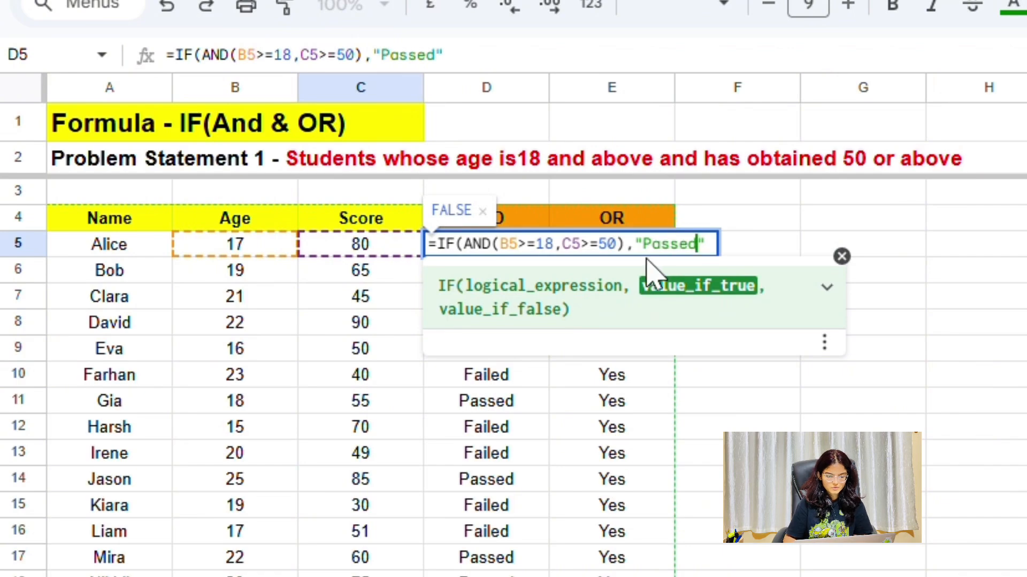
{"action": "type", "text": ","}
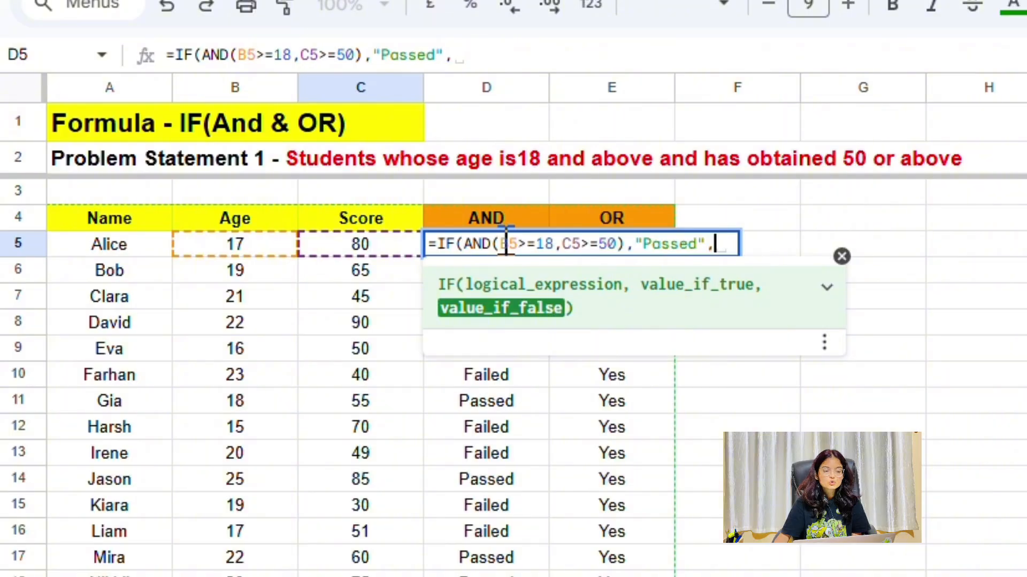
{"action": "left_click_drag", "start_coordinate": [500, 245], "coordinate": [616, 252]}
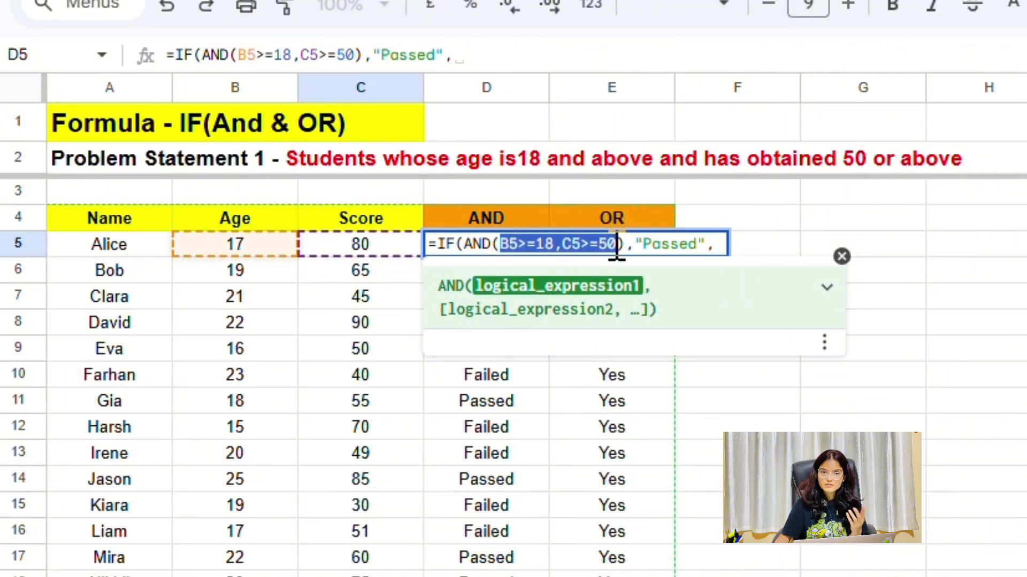
Complete the D5 formula with "Failed" as the value_if_false, close the IF function and enter it
{"action": "left_click", "coordinate": [722, 244]}
{"action": "type", "text": "\""}
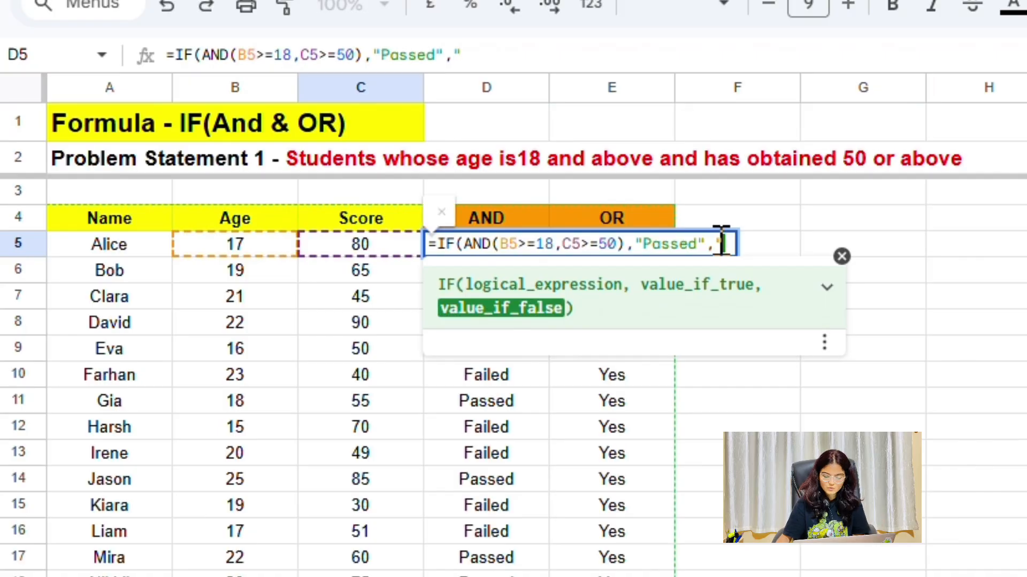
{"action": "type", "text": "a\""}
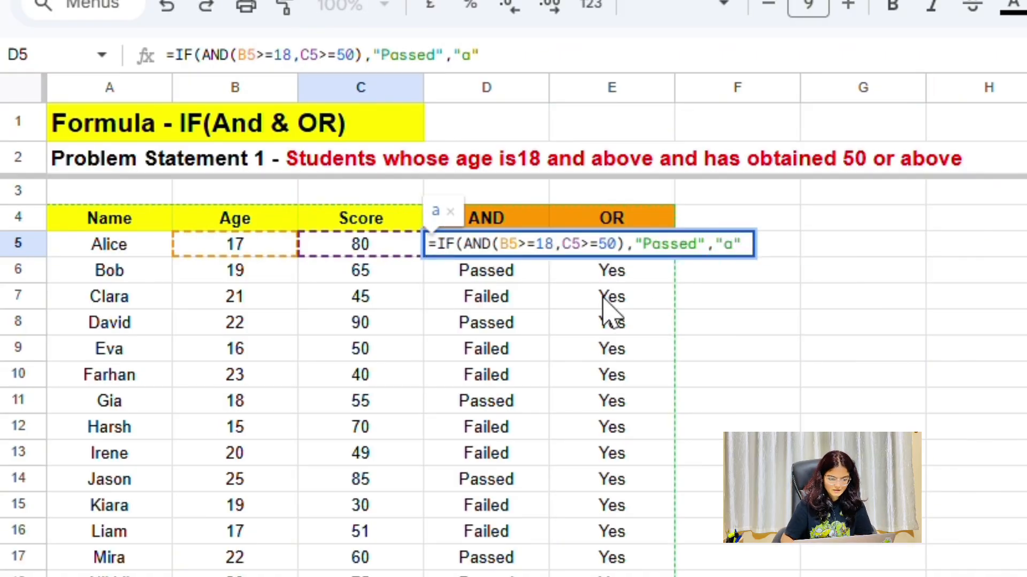
{"action": "left_click", "coordinate": [740, 252]}
{"action": "key", "text": "BackSpace"}
{"action": "type", "text": "Failed\")"}
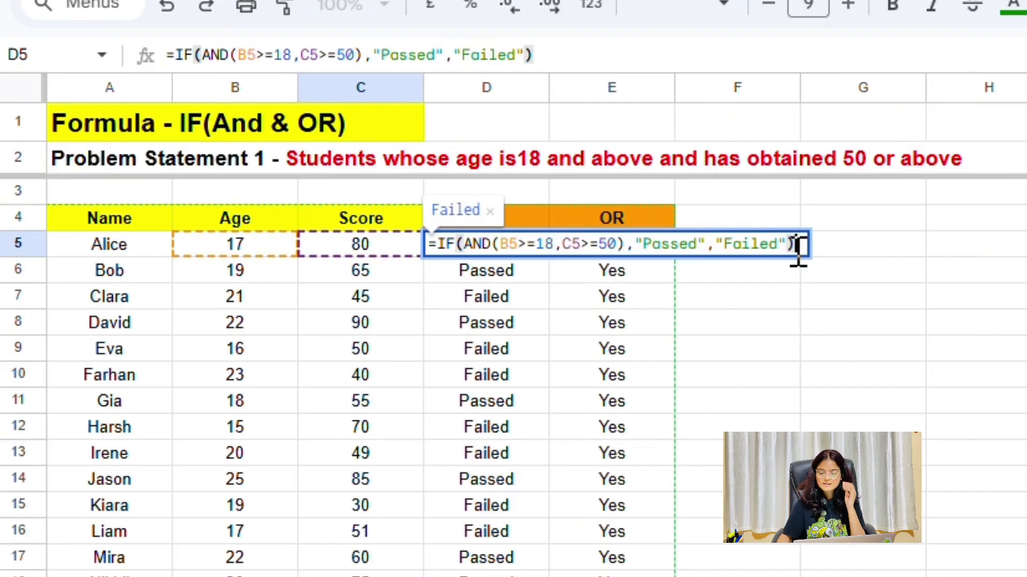
{"action": "key", "text": "Return"}
Check the D5 result against the problem statement and the first student's age
{"action": "key", "text": "ctrl+shift+Down"}
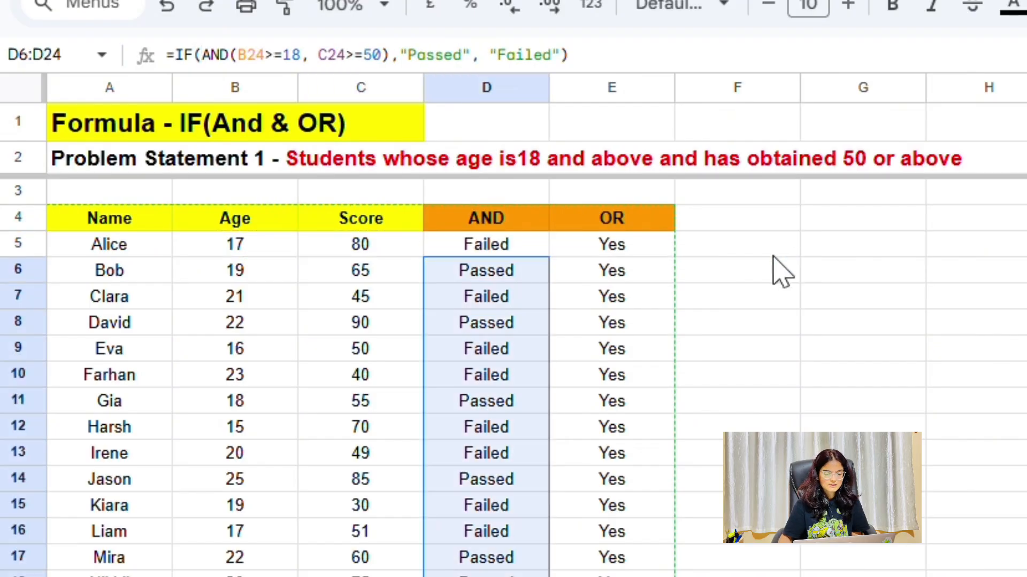
{"action": "left_click", "coordinate": [501, 277]}
{"action": "left_click", "coordinate": [498, 241]}
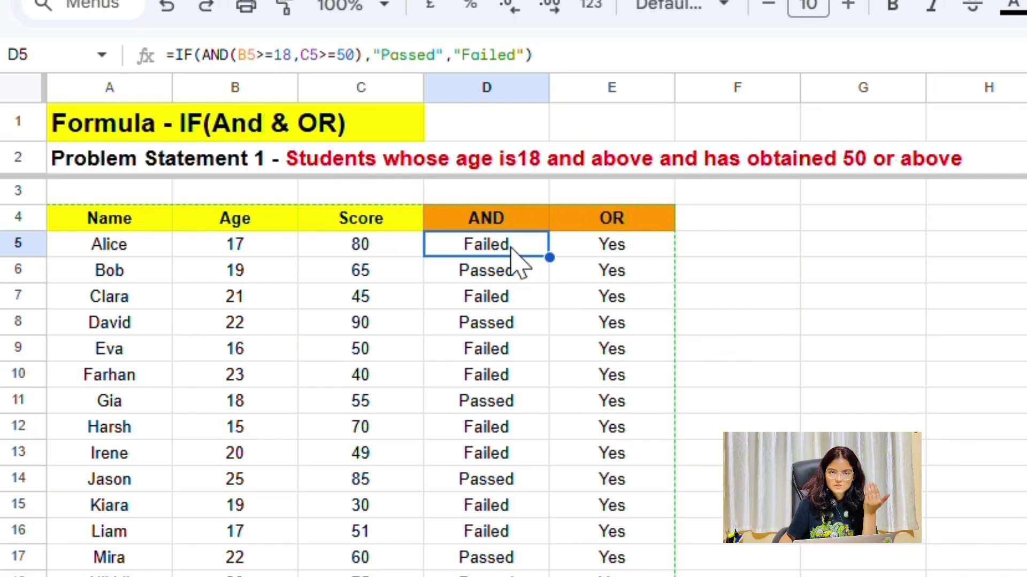
{"action": "double_click", "coordinate": [507, 251]}
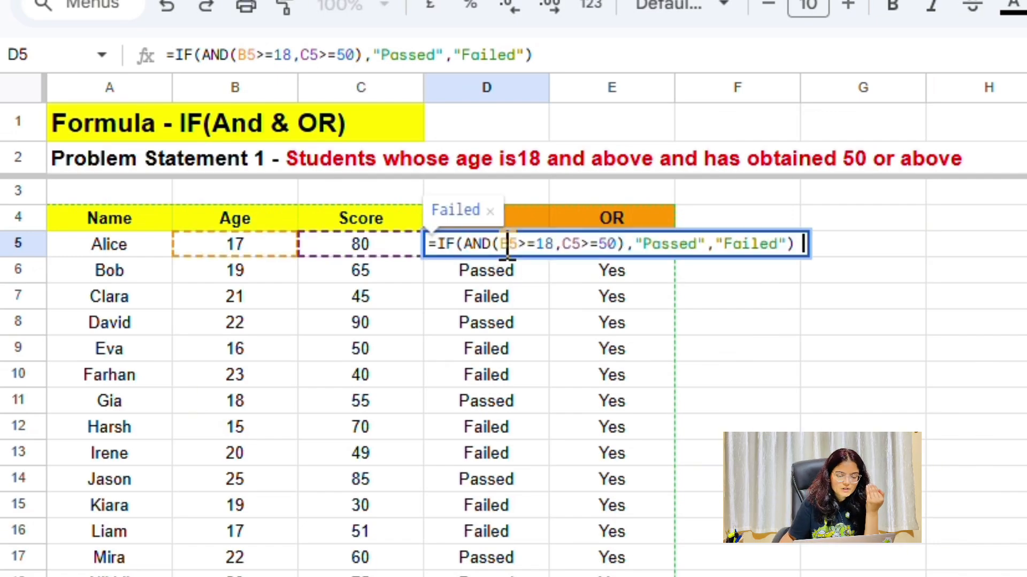
{"action": "left_click", "coordinate": [519, 299]}
{"action": "left_click", "coordinate": [513, 251]}
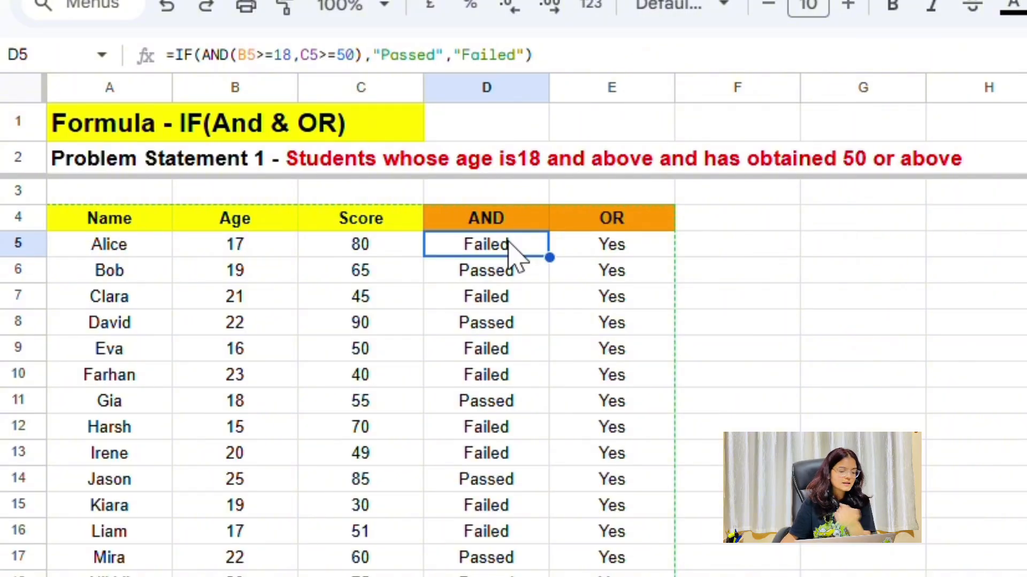
{"action": "left_click", "coordinate": [529, 163]}
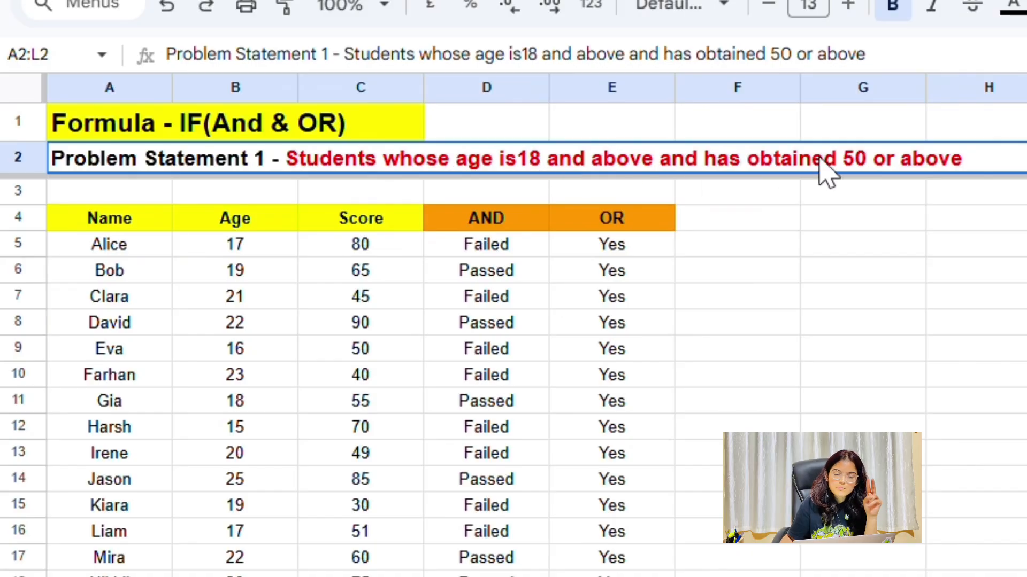
{"action": "left_click", "coordinate": [138, 257]}
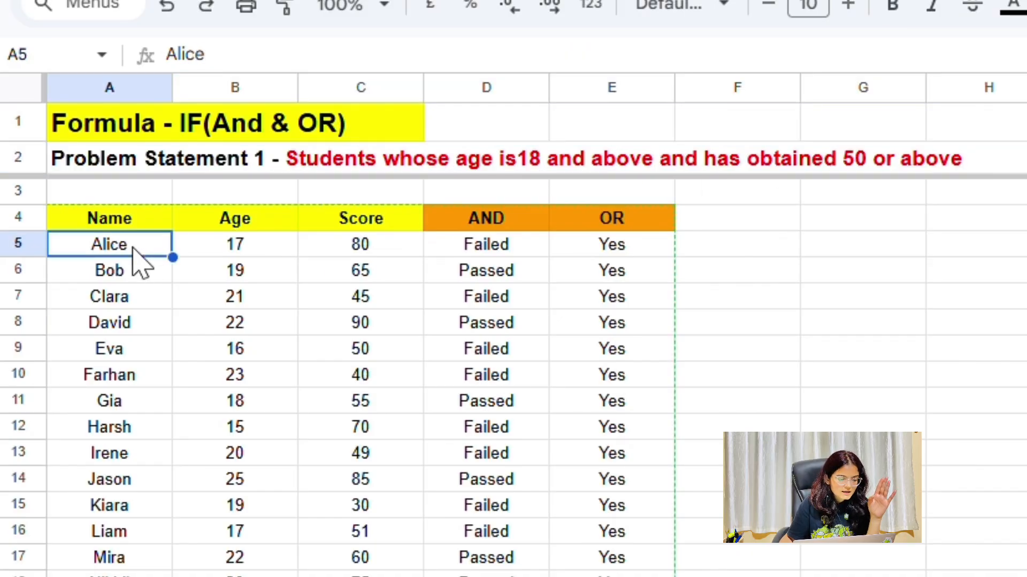
{"action": "left_click", "coordinate": [250, 243]}
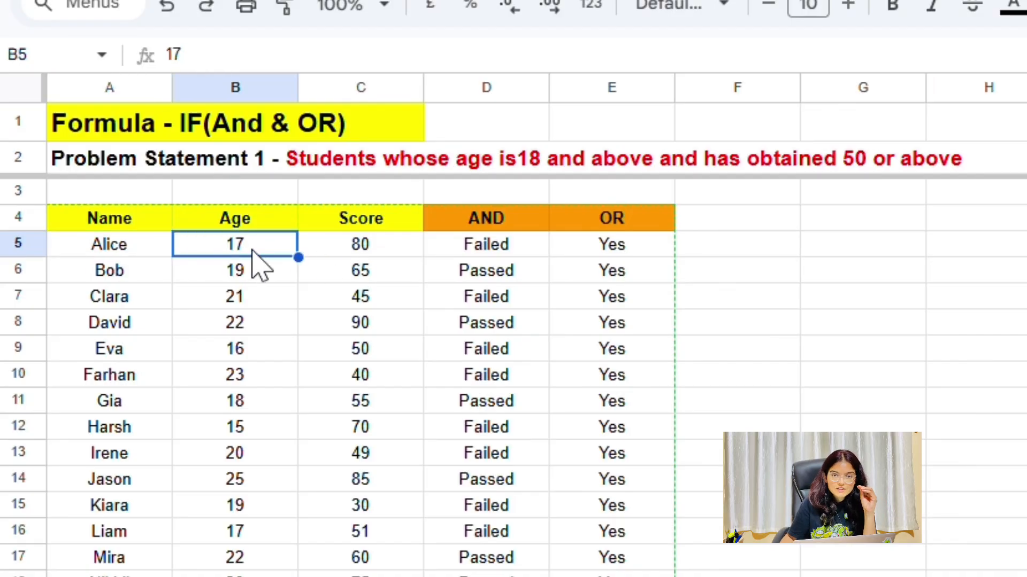
Review the D5 formula's conditions B5>=18 and C5>=50 and its "Passed" and "Failed" values, leaving the formula as it is
{"action": "double_click", "coordinate": [486, 243]}
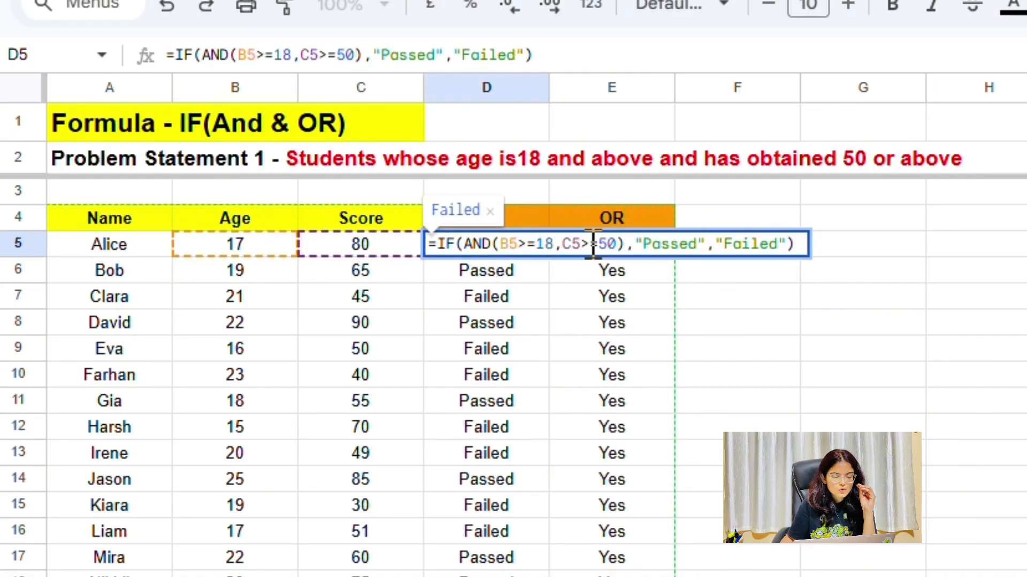
{"action": "left_click_drag", "start_coordinate": [490, 244], "coordinate": [554, 246]}
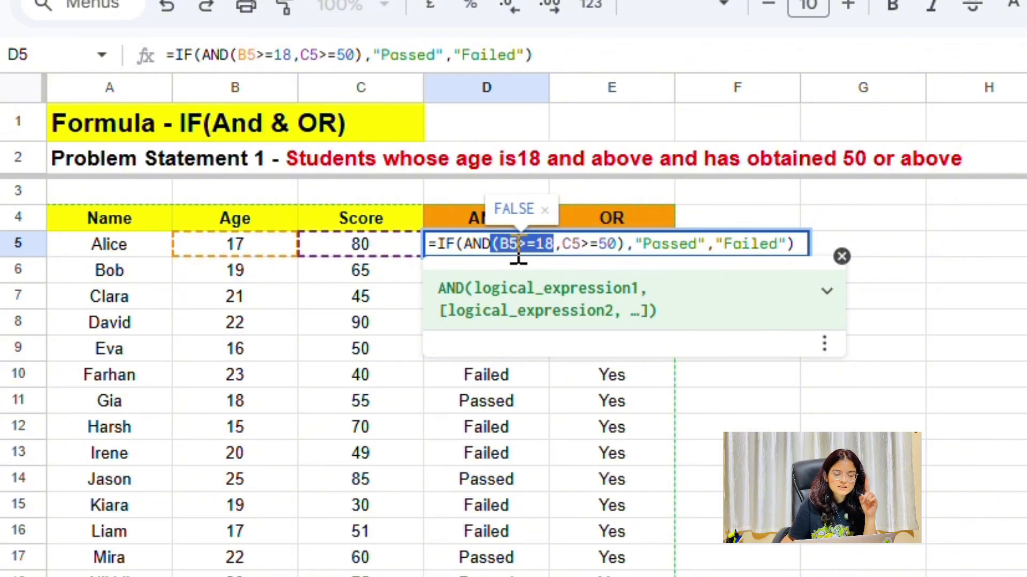
{"action": "left_click_drag", "start_coordinate": [554, 248], "coordinate": [619, 248]}
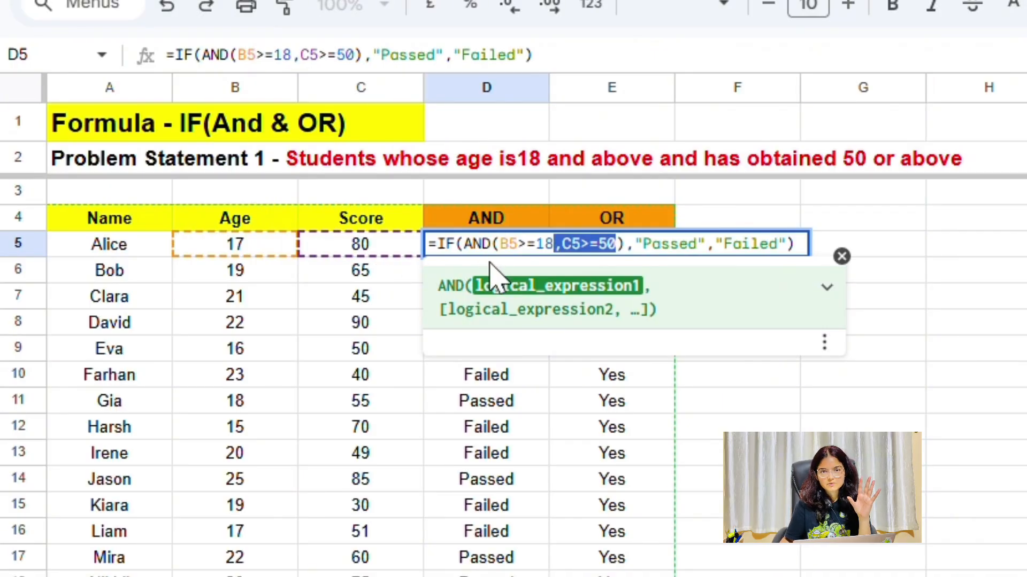
{"action": "left_click", "coordinate": [652, 244]}
{"action": "double_click", "coordinate": [653, 244]}
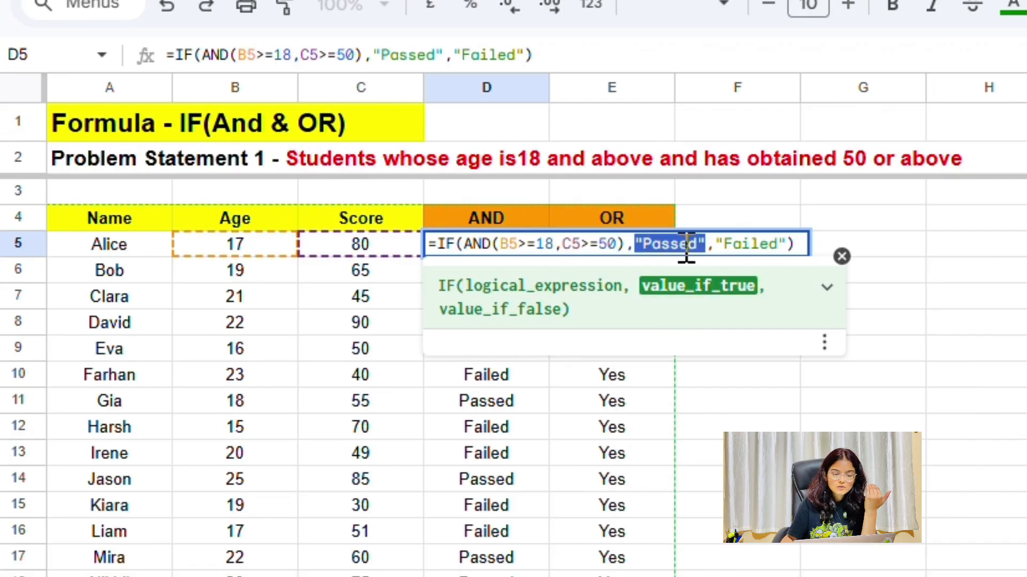
{"action": "double_click", "coordinate": [751, 244]}
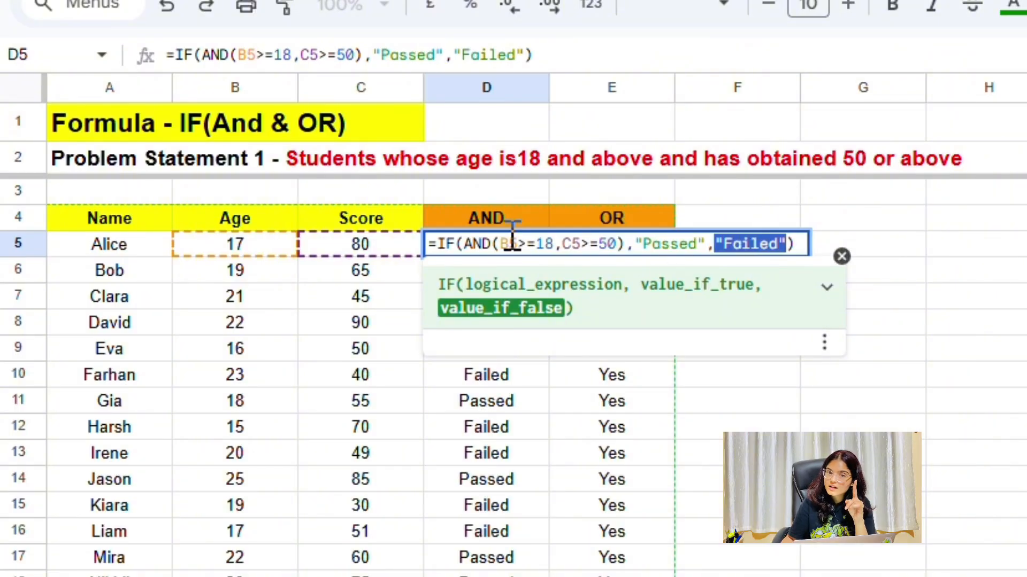
{"action": "left_click_drag", "start_coordinate": [500, 245], "coordinate": [553, 248]}
{"action": "key", "text": "Return"}
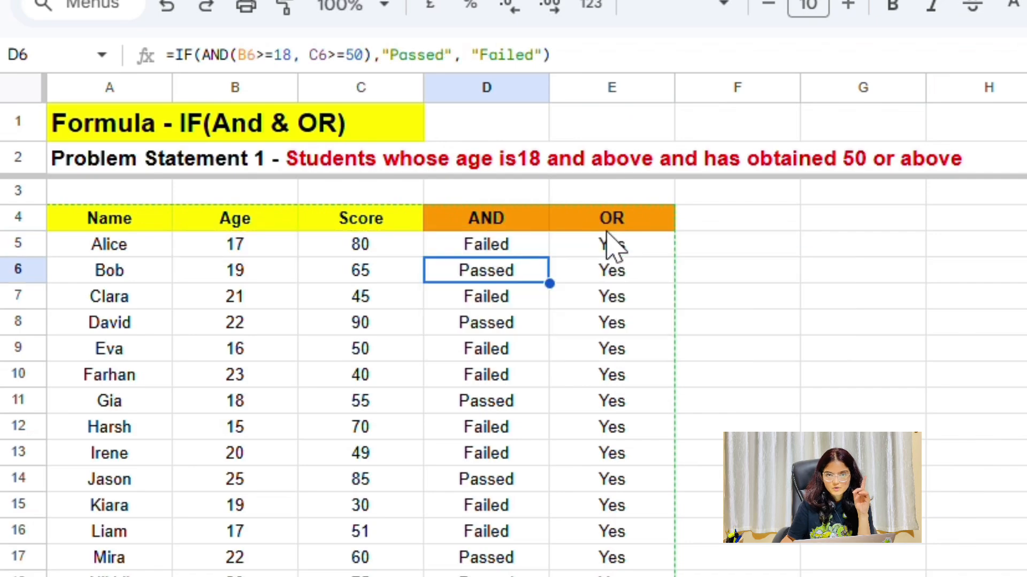
Examine the second student's D6 formula, evaluating the conditions B6>=18 and C6>=50 separately against the age and score
{"action": "left_click", "coordinate": [527, 243]}
{"action": "left_click", "coordinate": [493, 272]}
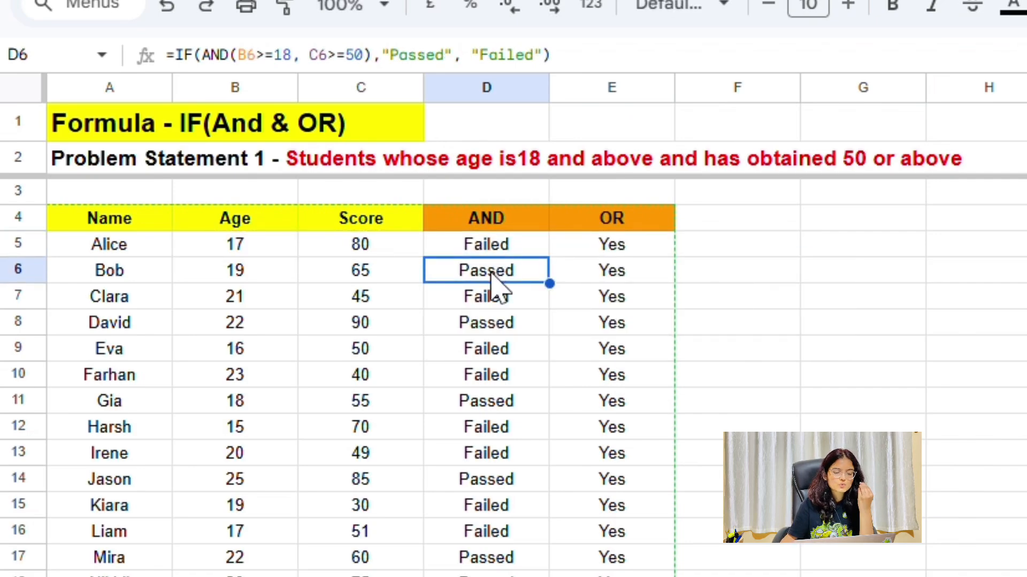
{"action": "left_click", "coordinate": [135, 276]}
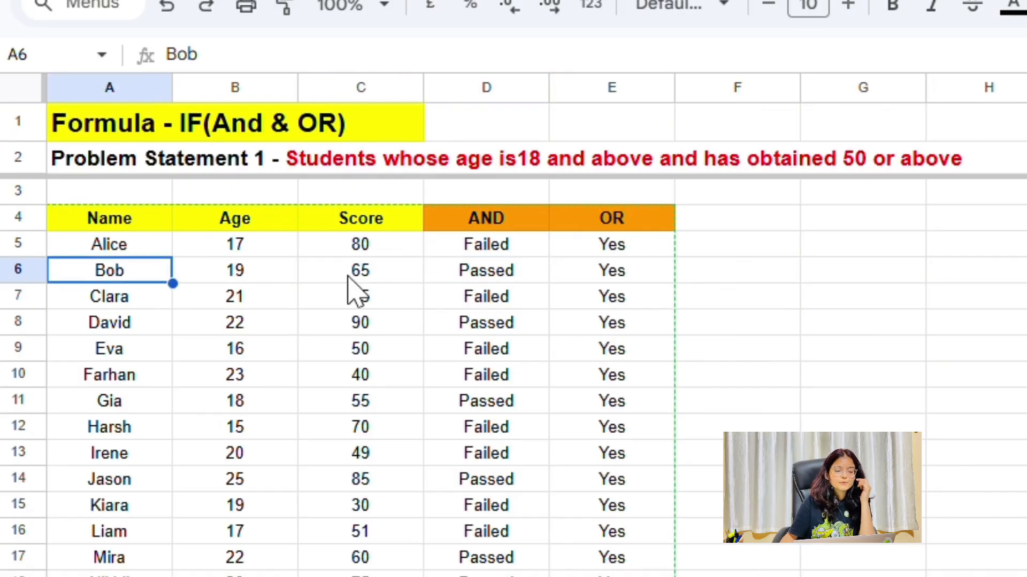
{"action": "left_click", "coordinate": [488, 276]}
{"action": "double_click", "coordinate": [487, 275]}
{"action": "left_click_drag", "start_coordinate": [491, 270], "coordinate": [559, 275]}
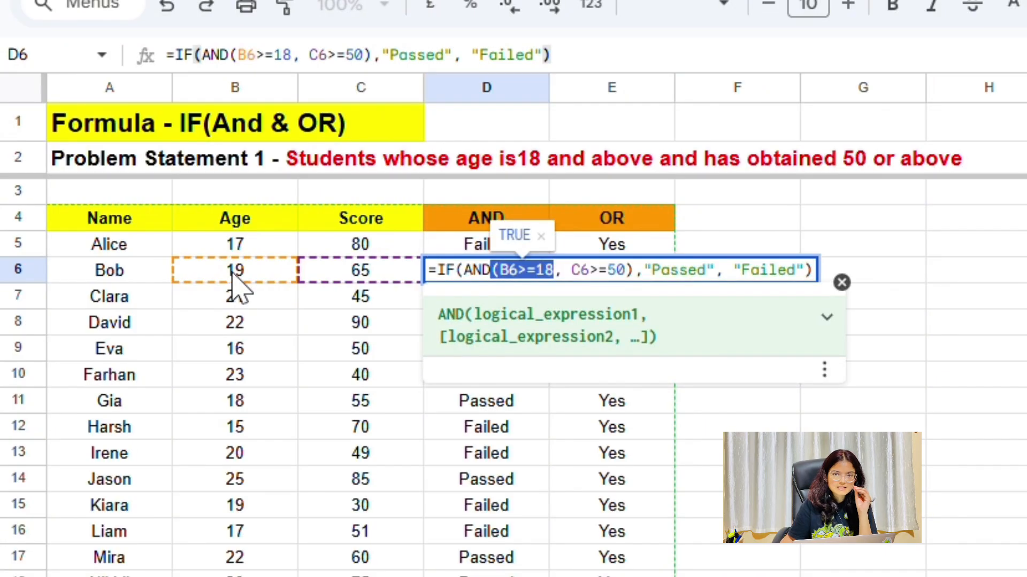
{"action": "left_click_drag", "start_coordinate": [562, 270], "coordinate": [629, 268]}
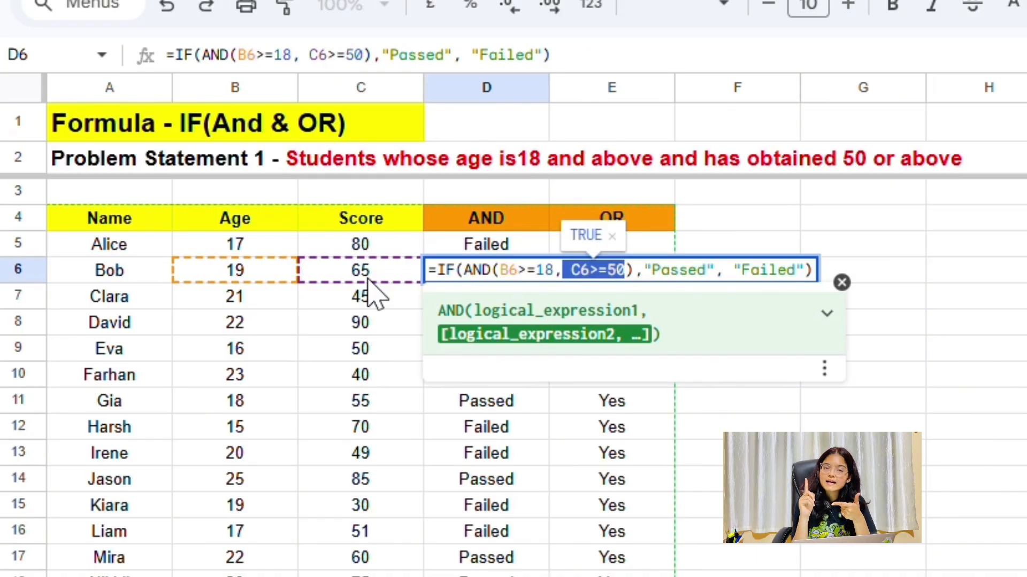
{"action": "key", "text": "Return"}
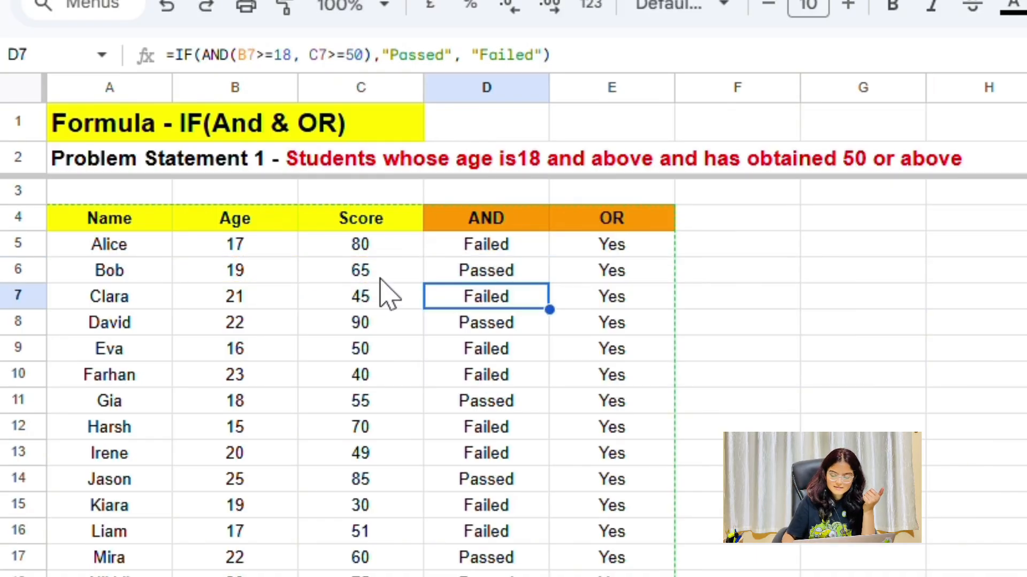
Reopen the D6 formula and review its combined AND conditions together with the "Passed" value_if_true
{"action": "left_click", "coordinate": [494, 276]}
{"action": "double_click", "coordinate": [494, 276]}
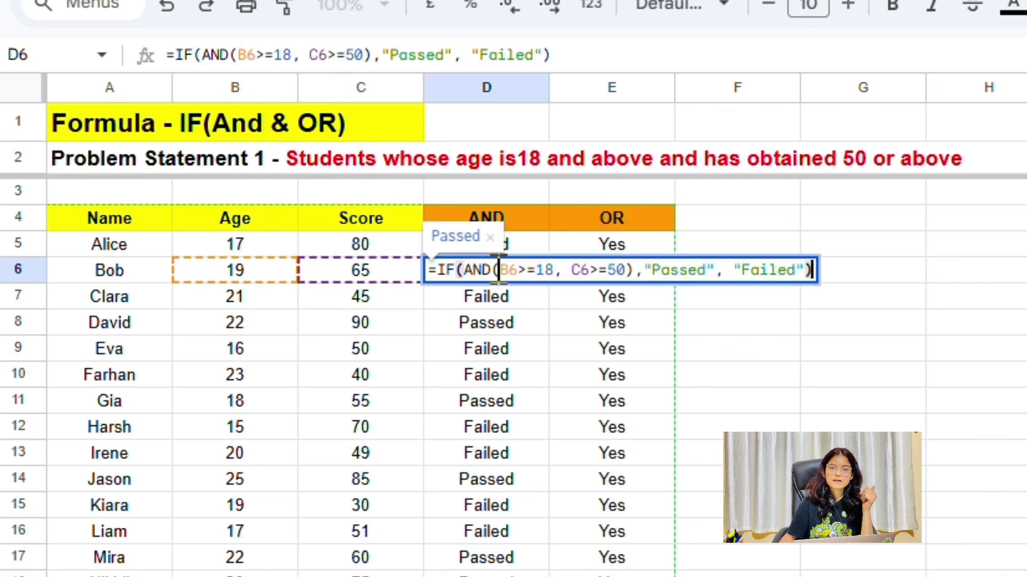
{"action": "left_click_drag", "start_coordinate": [463, 270], "coordinate": [577, 271]}
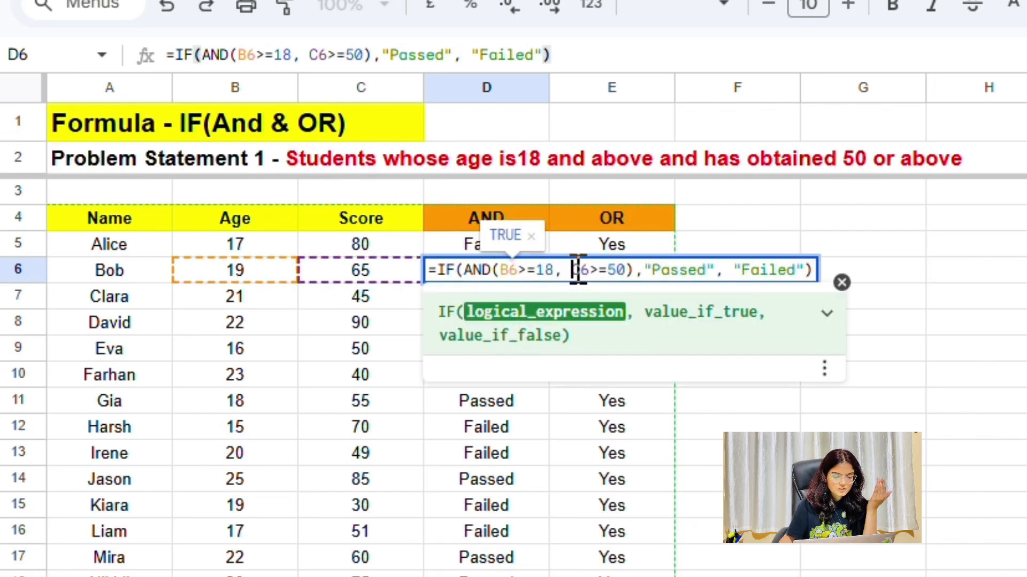
{"action": "left_click_drag", "start_coordinate": [500, 270], "coordinate": [652, 274]}
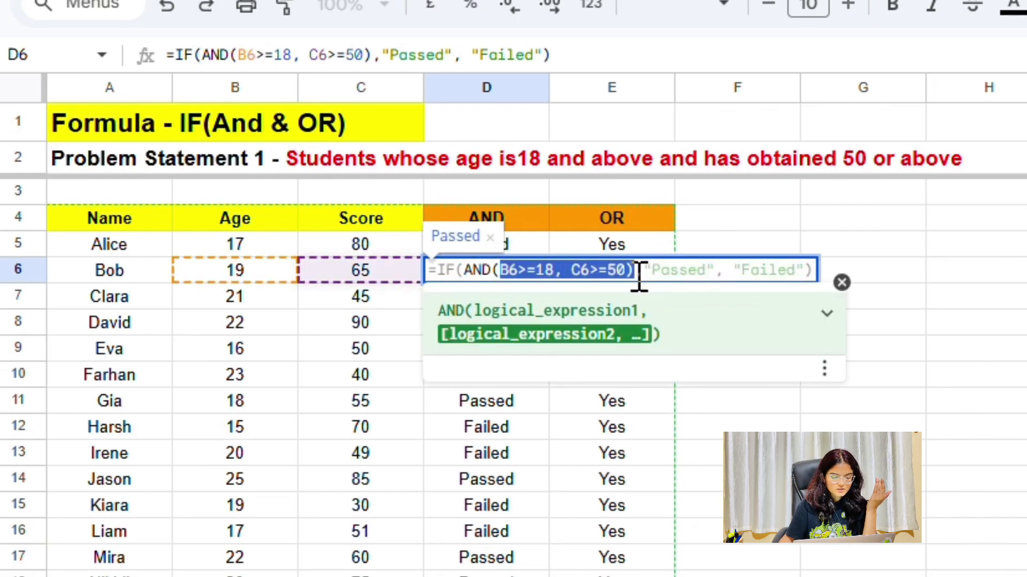
{"action": "double_click", "coordinate": [667, 270]}
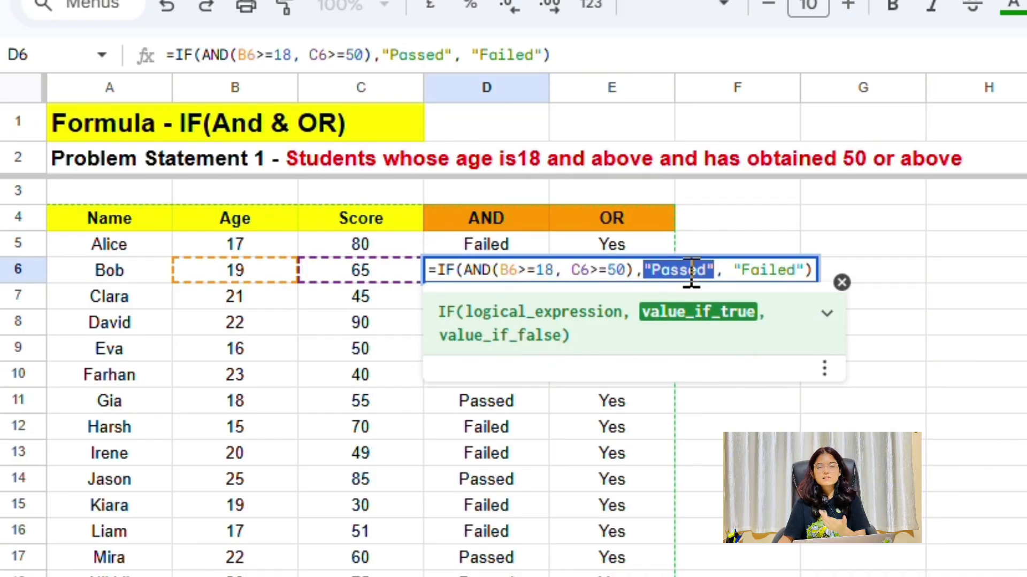
{"action": "key", "text": "Return"}
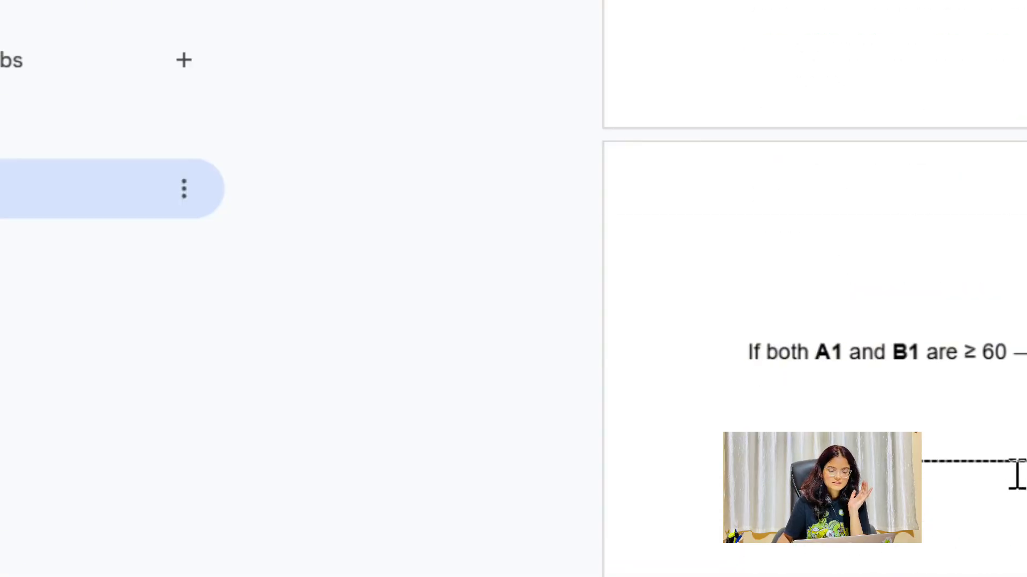
In the notes document, read the IF with OR section covering its syntax, purpose and example
{"action": "scroll", "coordinate": [1017, 475], "scroll_direction": "down", "scroll_amount": 4}
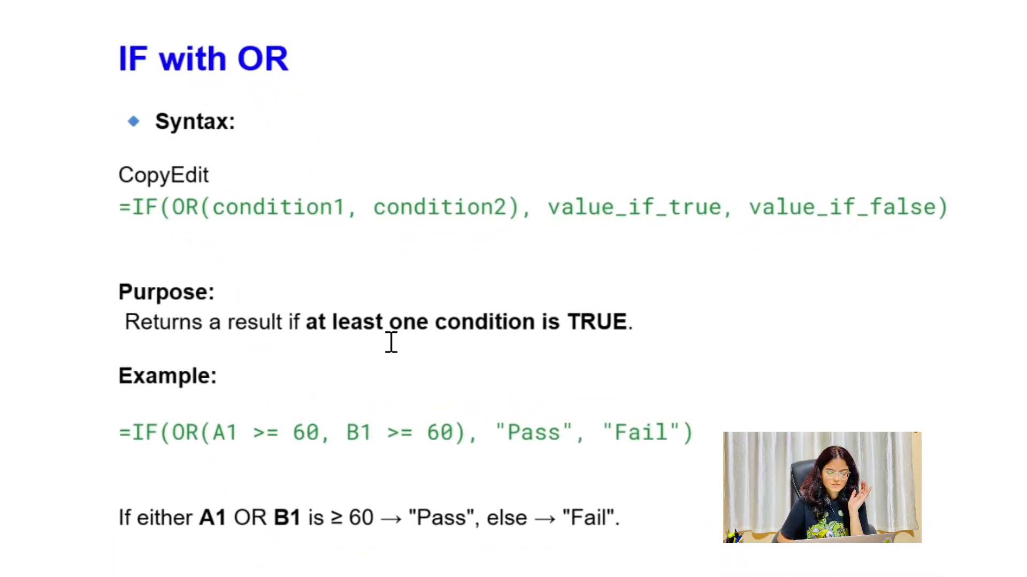
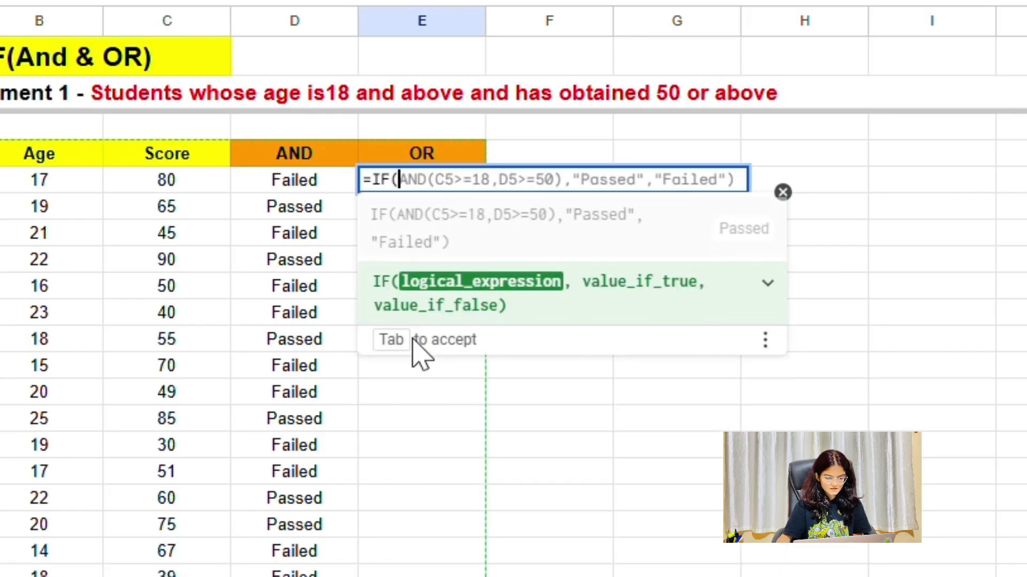
Insert the OR function inside the IF formula in E5 and open the help for its logical_expression1 argument
{"action": "type", "text": "OR"}
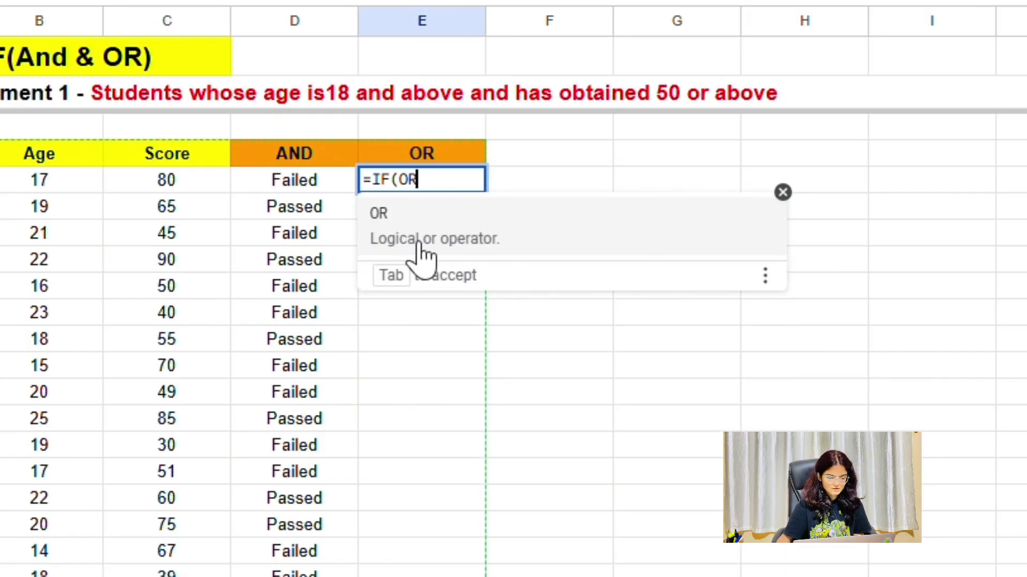
{"action": "left_click", "coordinate": [423, 251]}
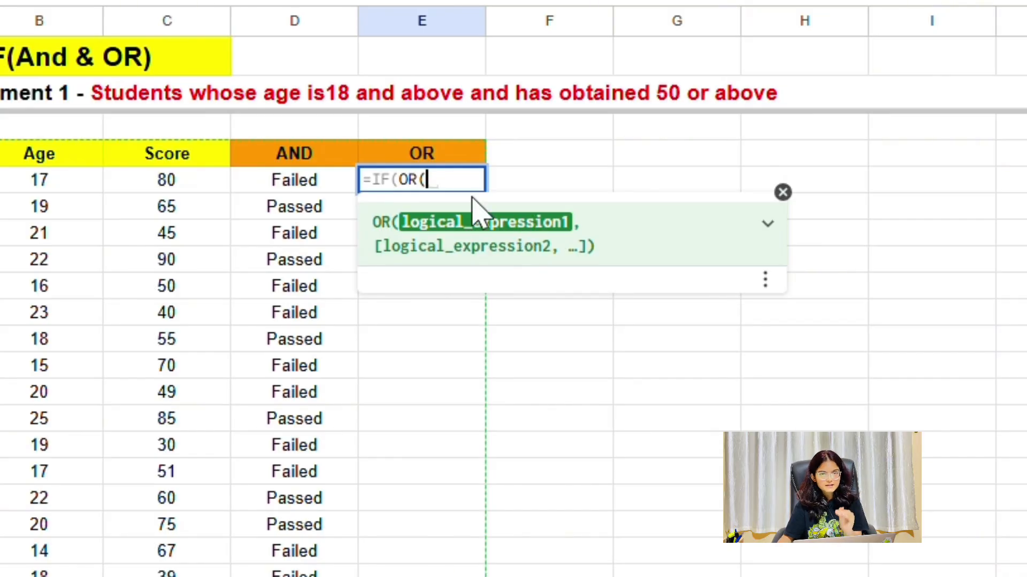
{"action": "left_click", "coordinate": [453, 221]}
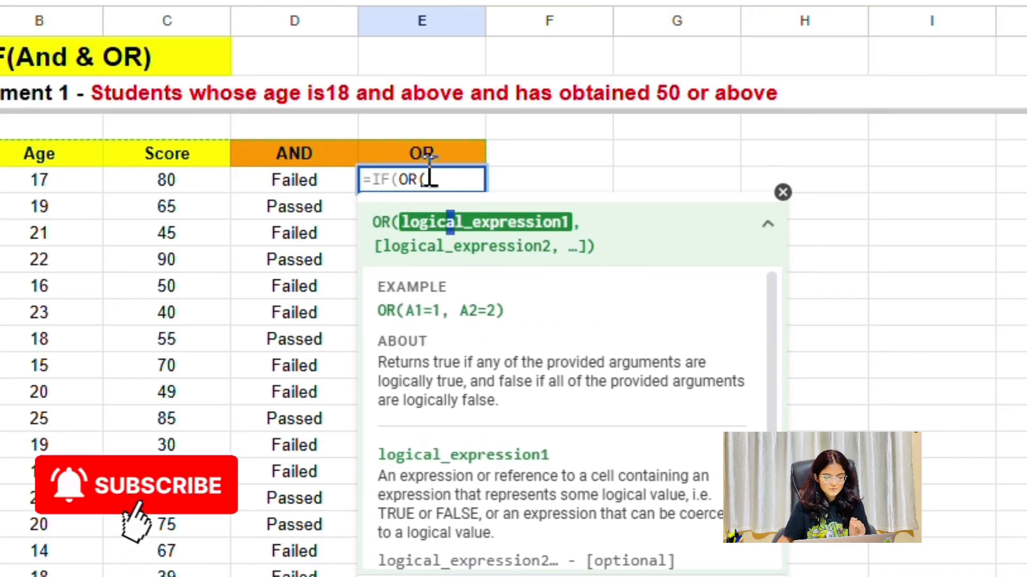
Add B5>=18 as the first OR condition in the E5 formula, followed by a comma
{"action": "left_click", "coordinate": [56, 182]}
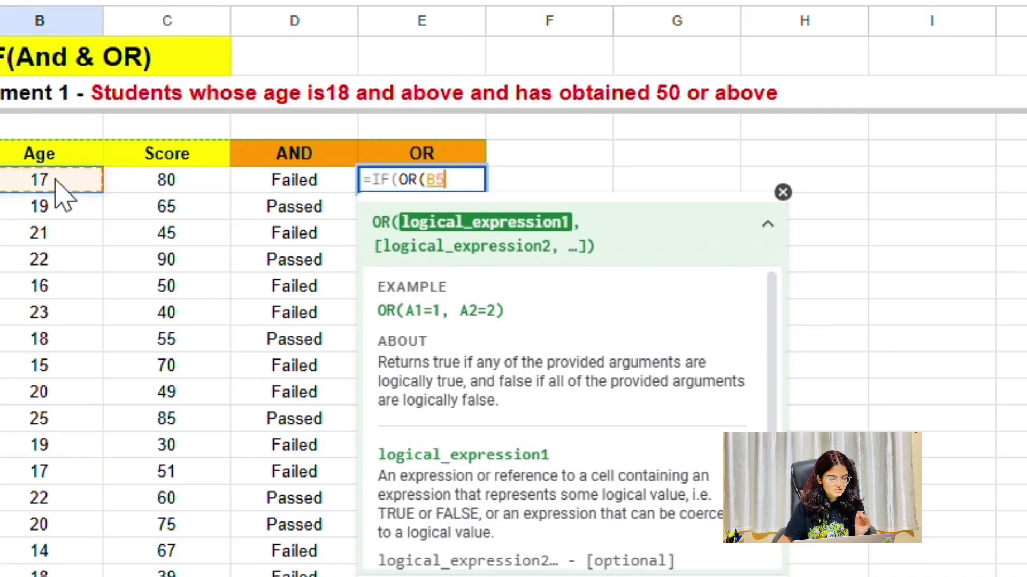
{"action": "type", "text": ">="}
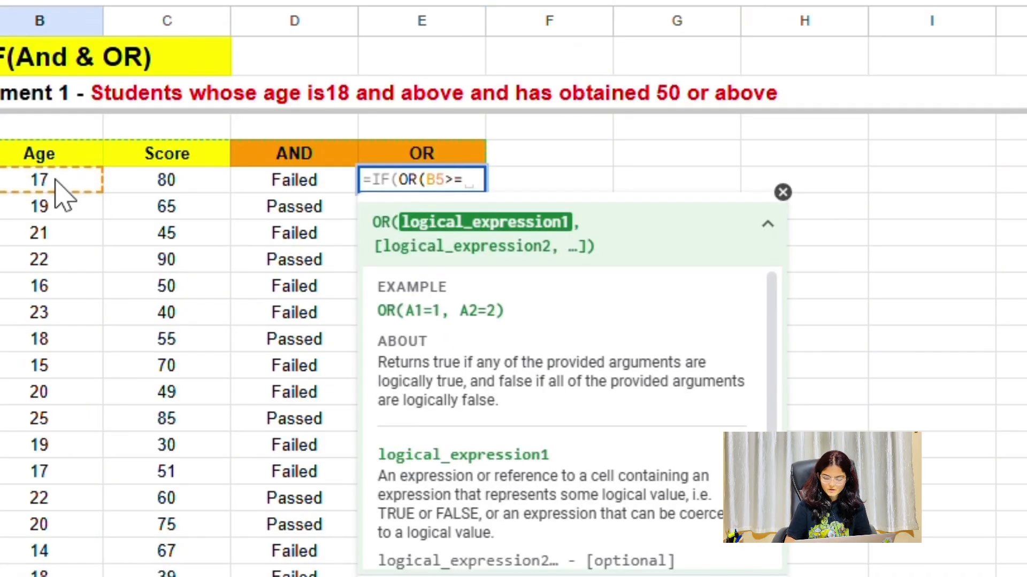
{"action": "type", "text": "1"}
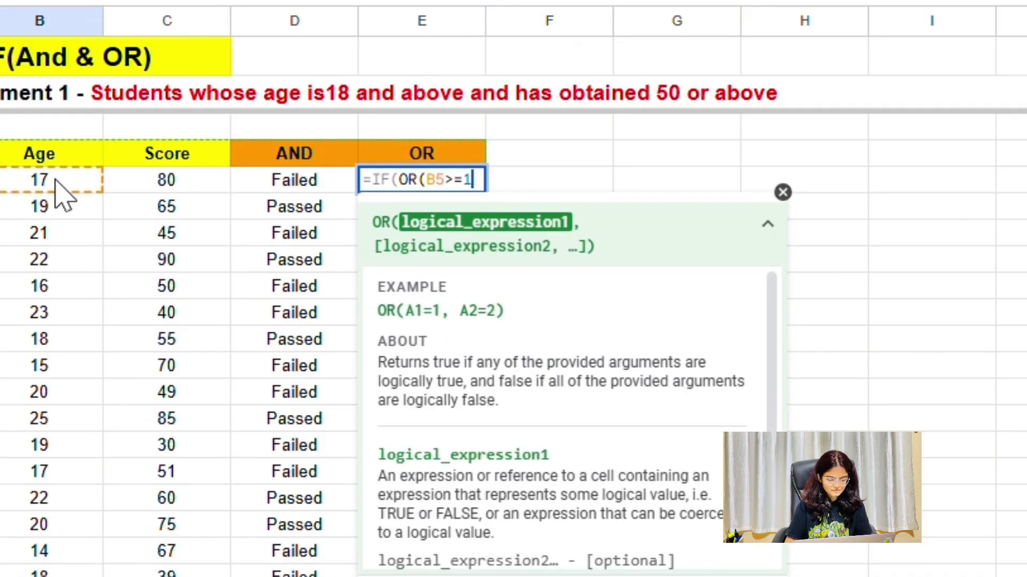
{"action": "type", "text": "8,"}
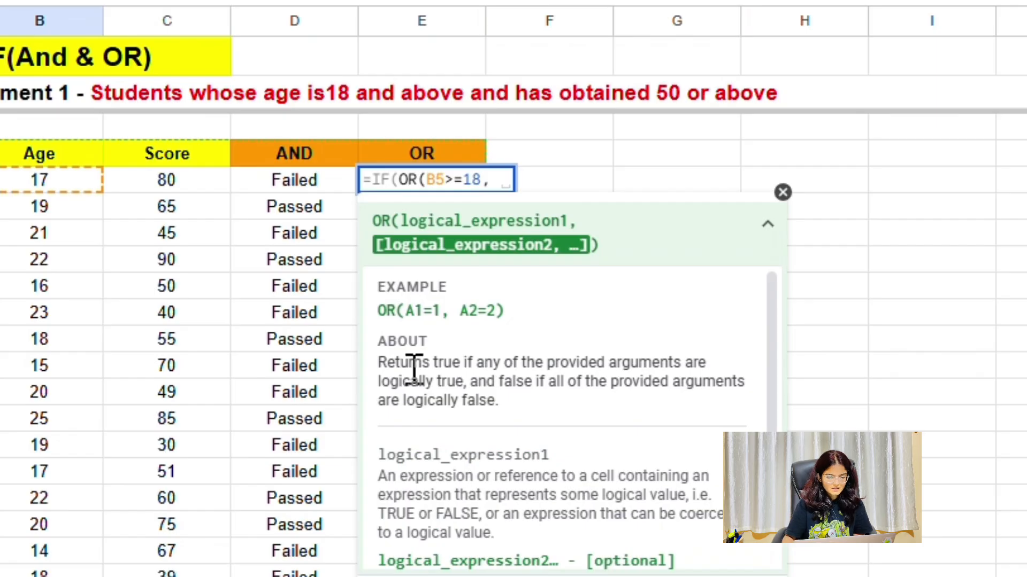
Add C5>=50 as the second OR condition in the E5 formula, close the OR function and continue to the value_if_true argument
{"action": "double_click", "coordinate": [437, 239]}
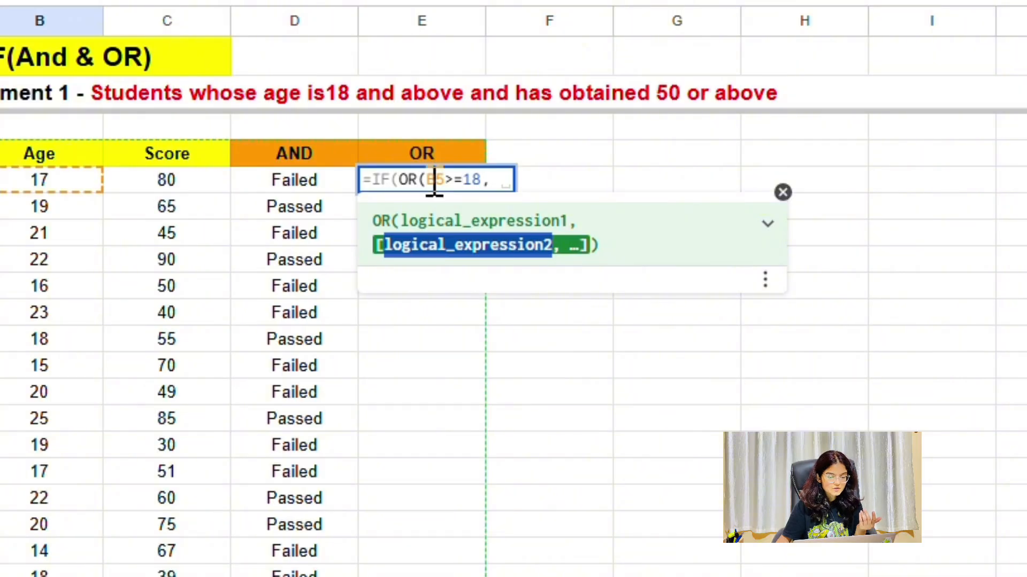
{"action": "left_click", "coordinate": [170, 182]}
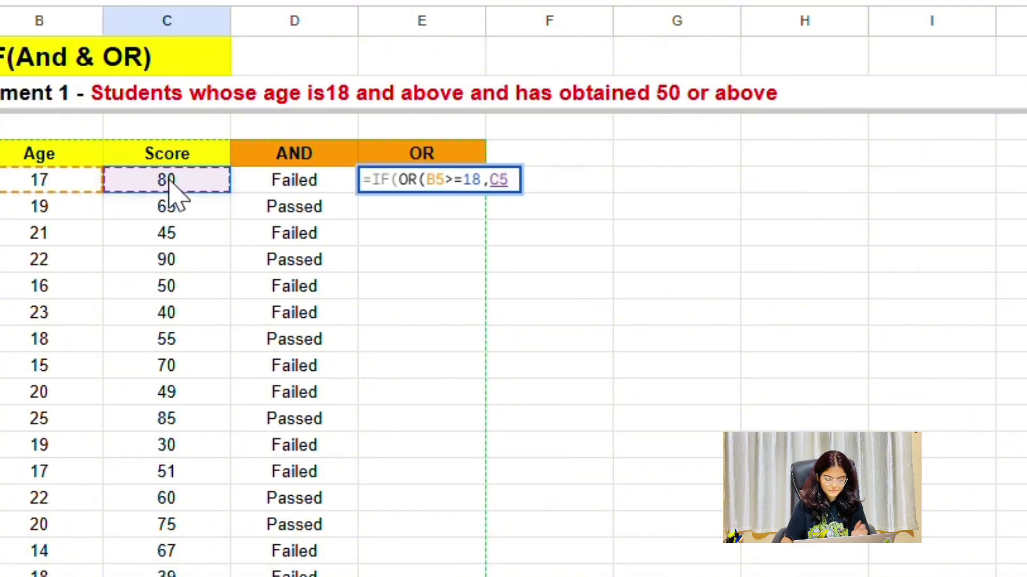
{"action": "type", "text": ">="}
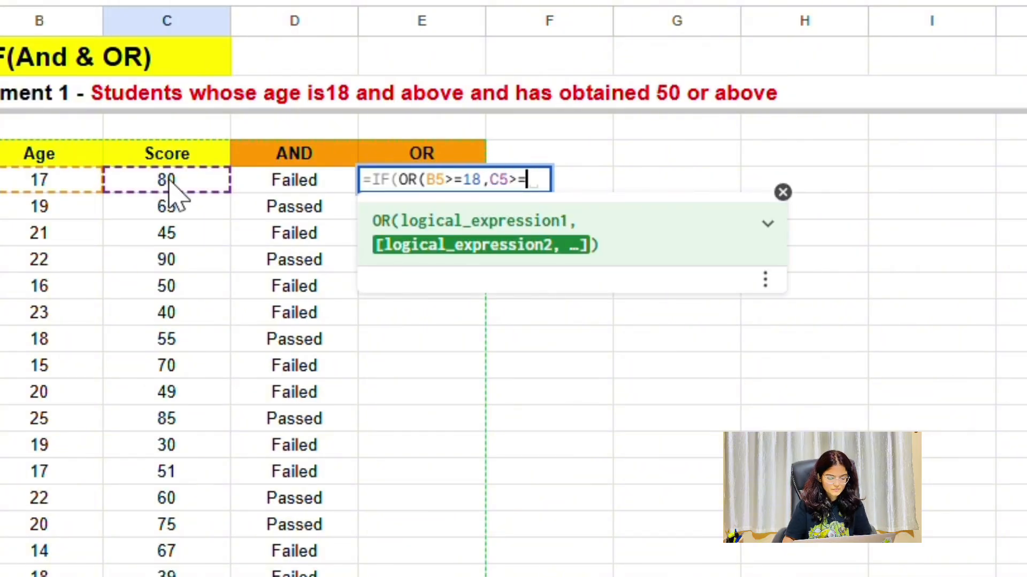
{"action": "type", "text": "50"}
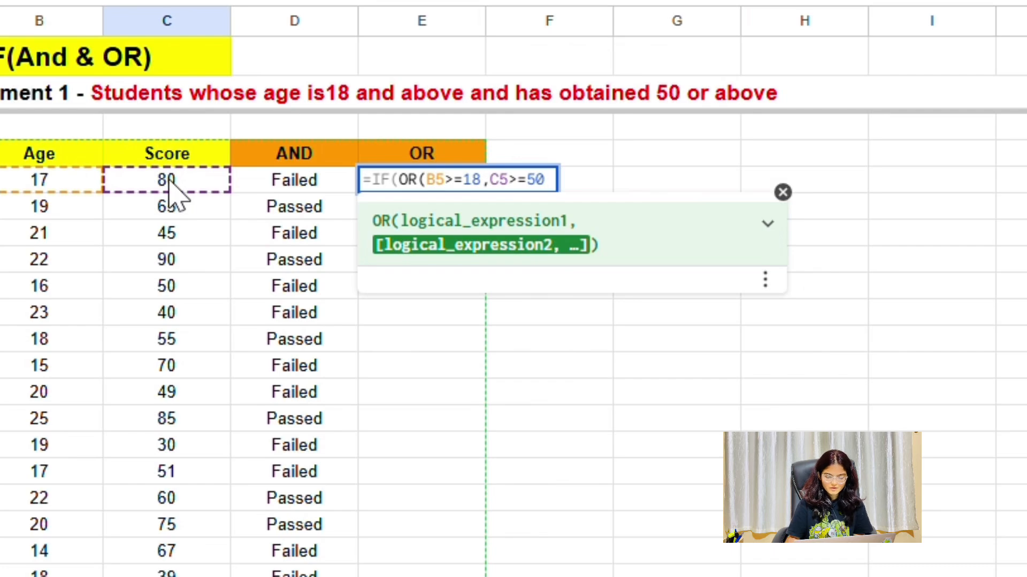
{"action": "type", "text": ")"}
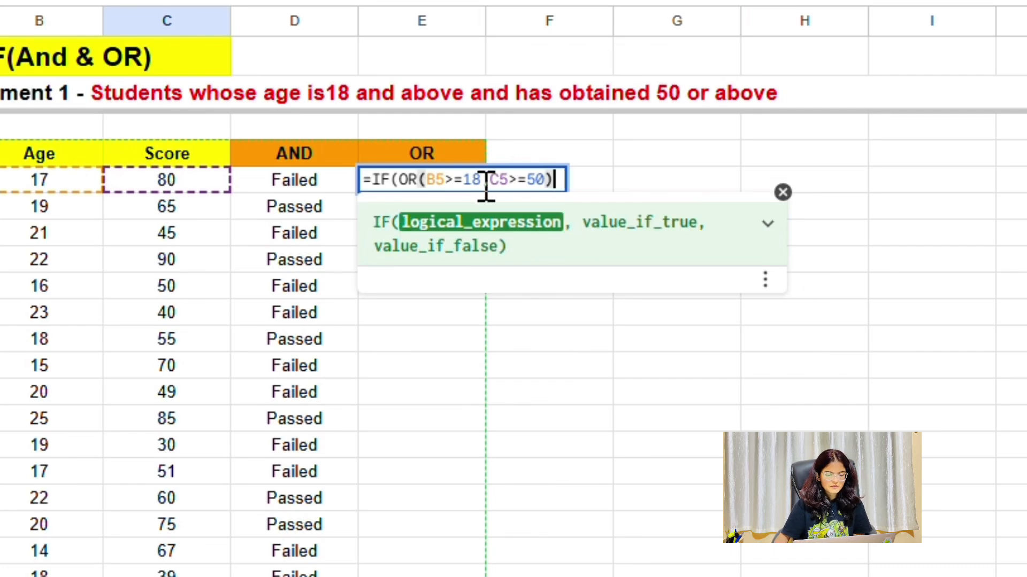
{"action": "type", "text": ","}
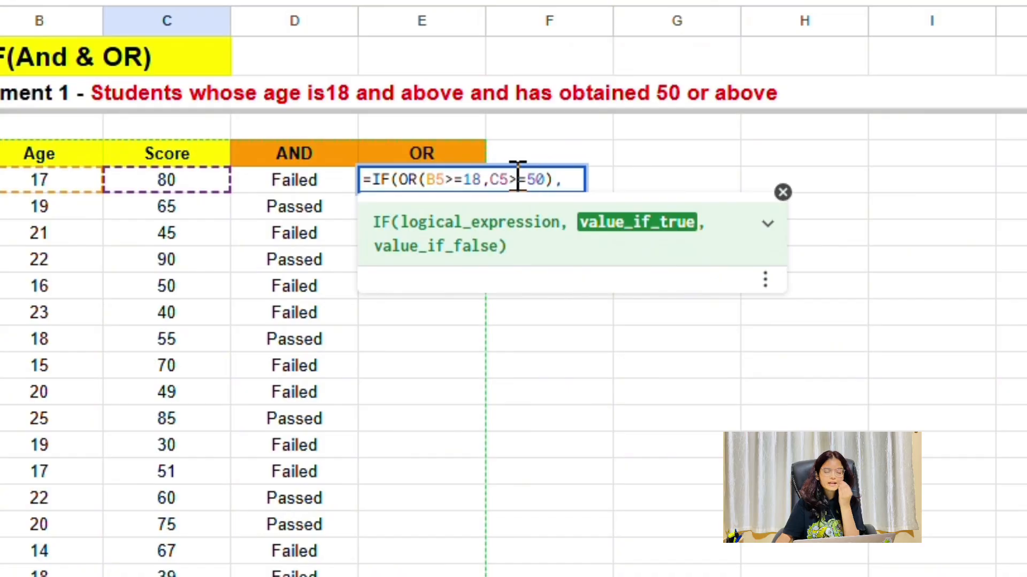
{"action": "left_click_drag", "start_coordinate": [427, 179], "coordinate": [553, 203]}
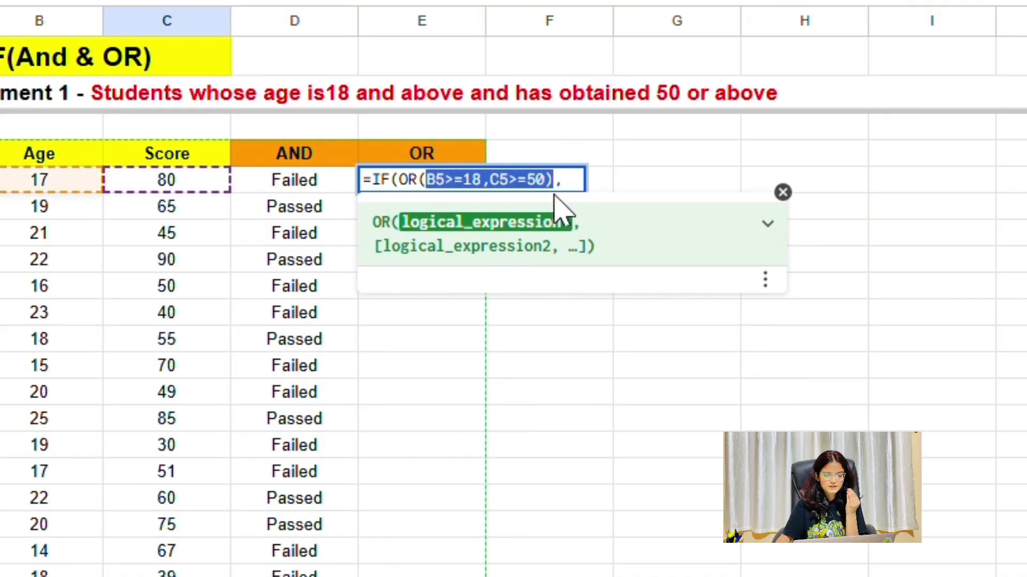
{"action": "left_click", "coordinate": [568, 180]}
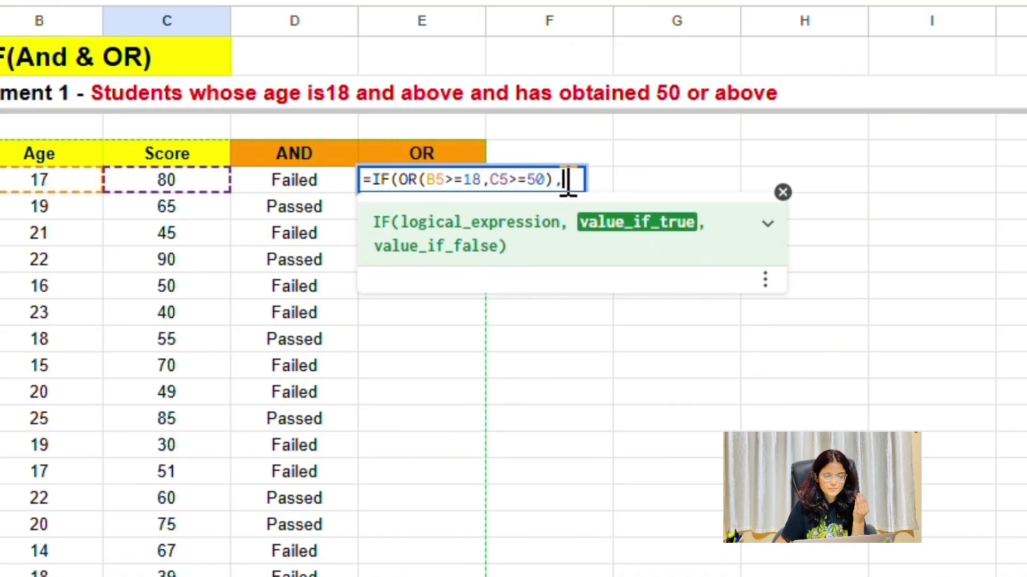
Enter "Condition Satisfied" as the value_if_true in the E5 formula, followed by a comma
{"action": "type", "text": "\"\""}
{"action": "key", "text": "Left"}
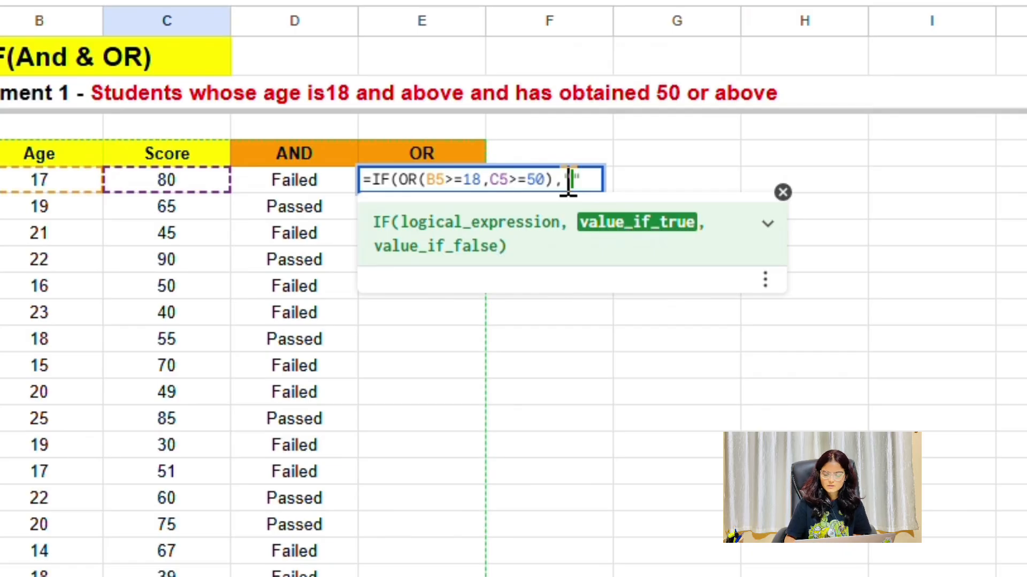
{"action": "type", "text": "P"}
{"action": "key", "text": "BackSpace"}
{"action": "type", "text": "P"}
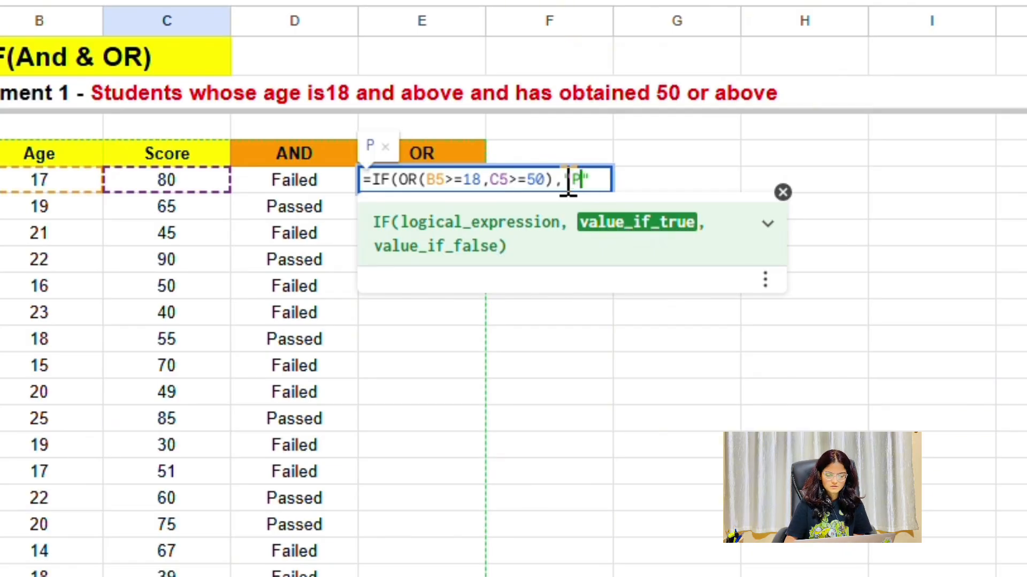
{"action": "key", "text": "BackSpace"}
{"action": "type", "text": "Condi"}
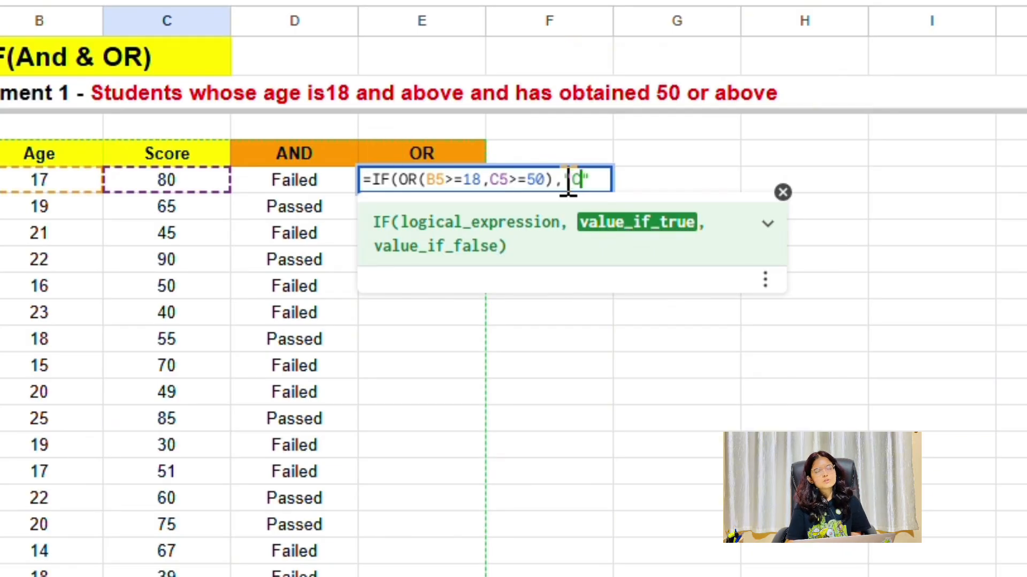
{"action": "type", "text": "tion Sati"}
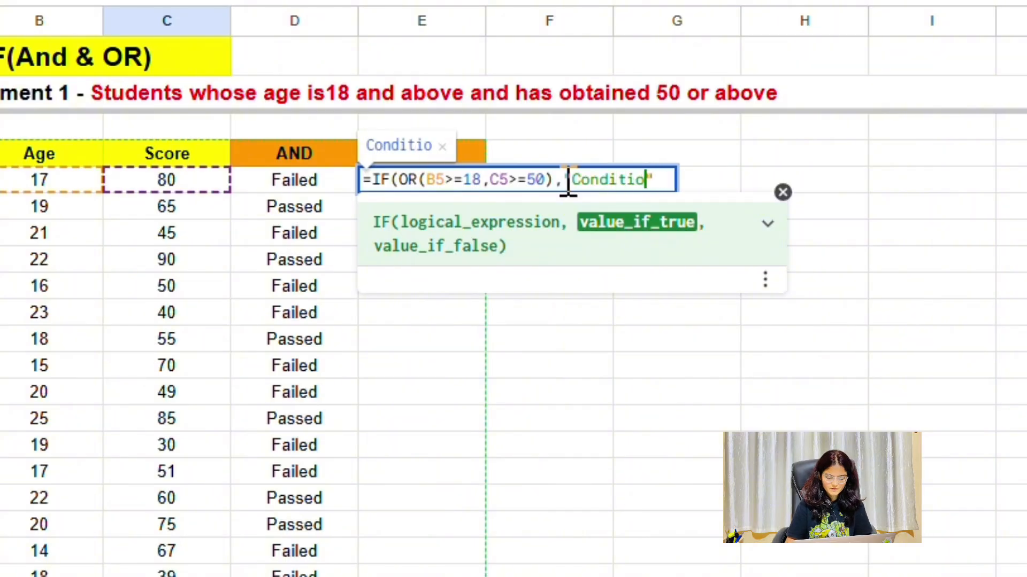
{"action": "type", "text": "fied"}
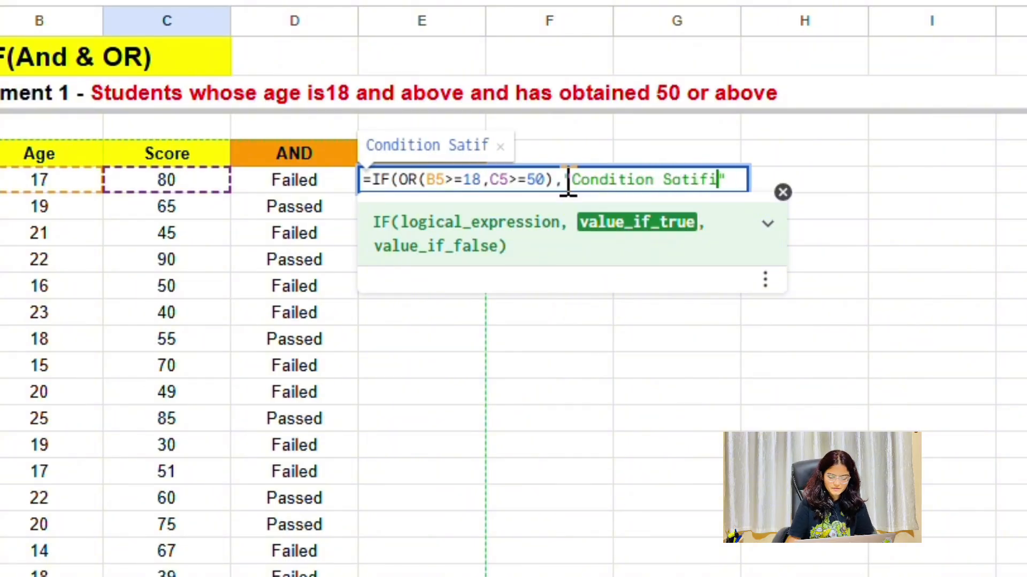
{"action": "key", "text": "Left"}
{"action": "key", "text": "Left"}
{"action": "key", "text": "Left"}
{"action": "key", "text": "Left"}
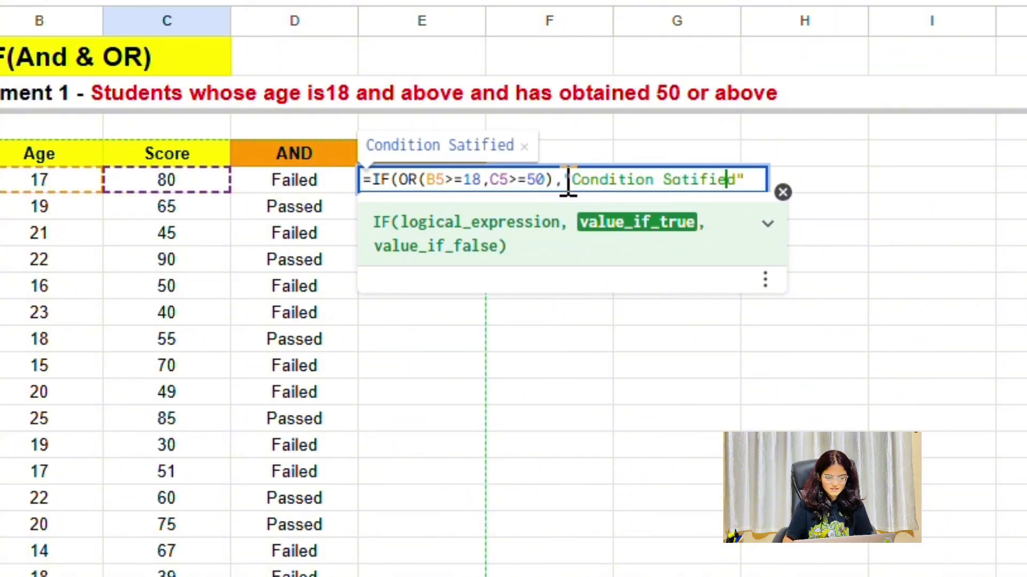
{"action": "type", "text": "s"}
{"action": "key", "text": "Right"}
{"action": "key", "text": "Right"}
{"action": "key", "text": "Right"}
{"action": "key", "text": "Right"}
{"action": "key", "text": "Right"}
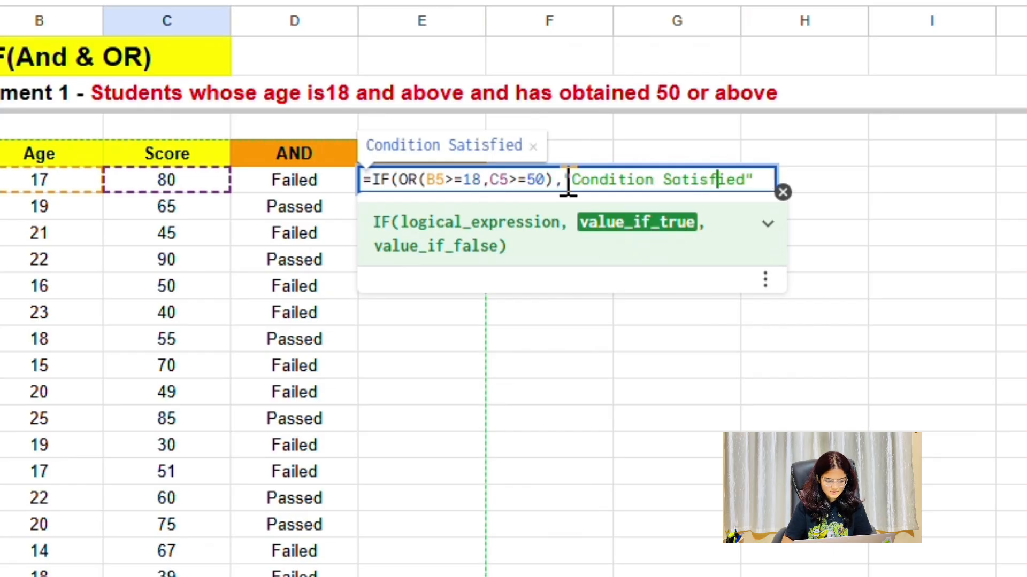
{"action": "type", "text": ",\"Condition Satisfied\","}
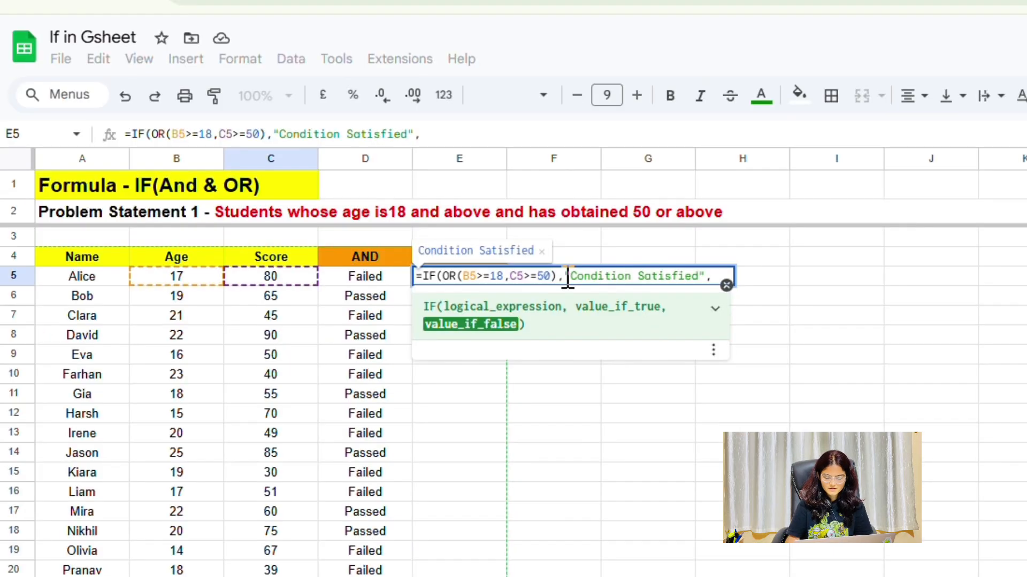
Enter "Condition not Satisfied" as the value_if_false and complete the IF with OR formula in E5
{"action": "type", "text": " \""}
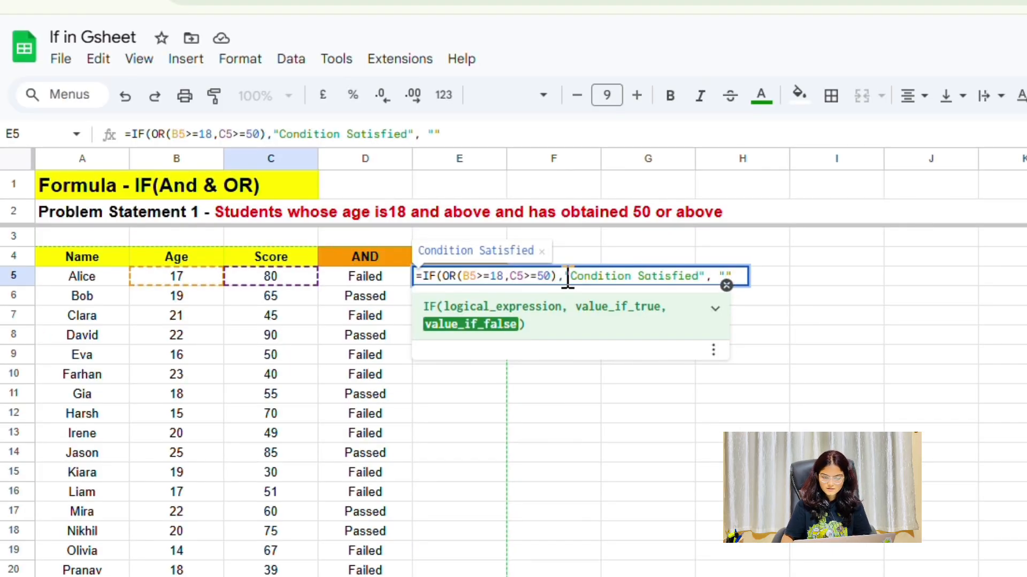
{"action": "type", "text": "Condit"}
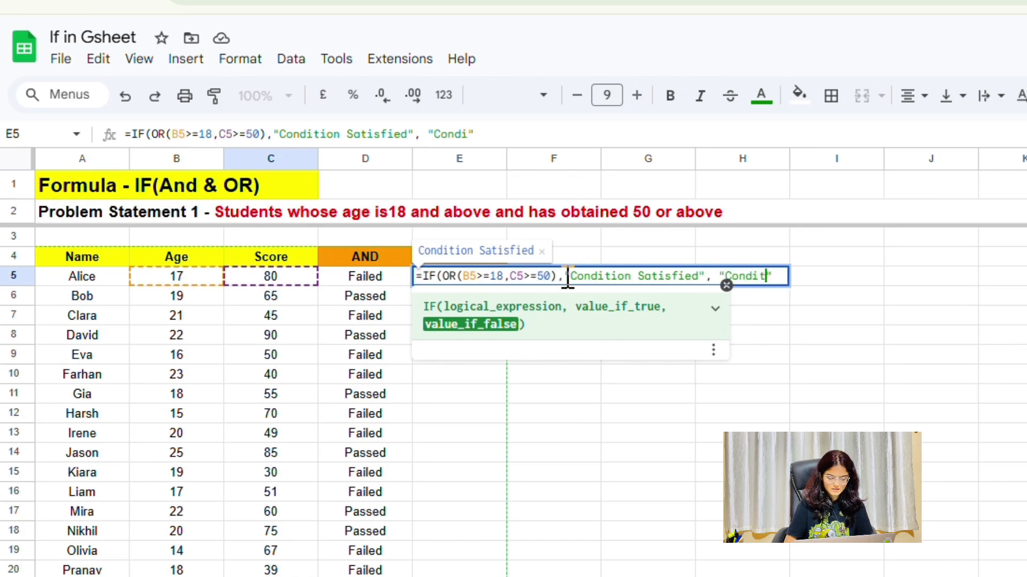
{"action": "type", "text": "ion not S"}
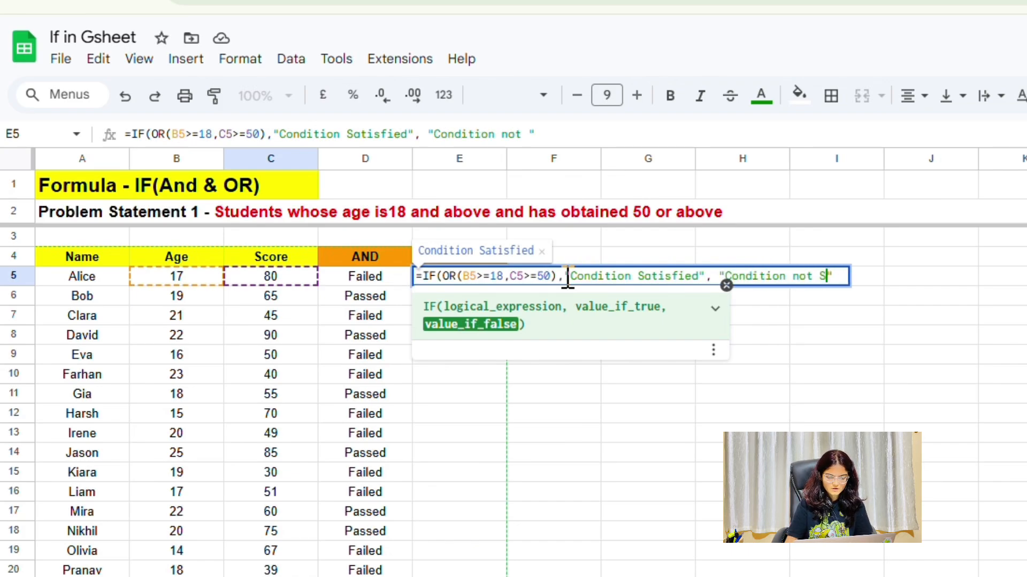
{"action": "type", "text": "atisfie"}
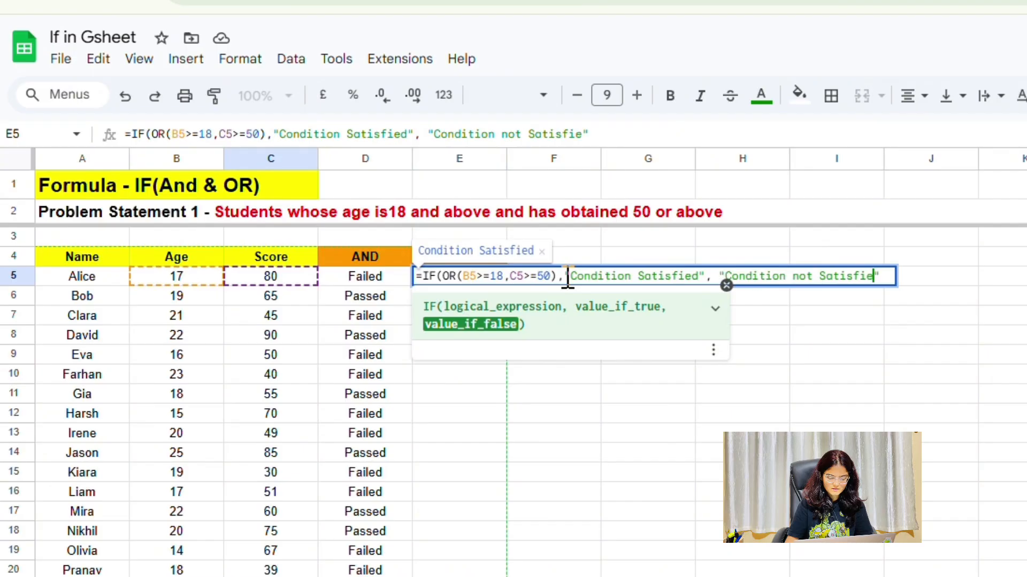
{"action": "type", "text": "d\")"}
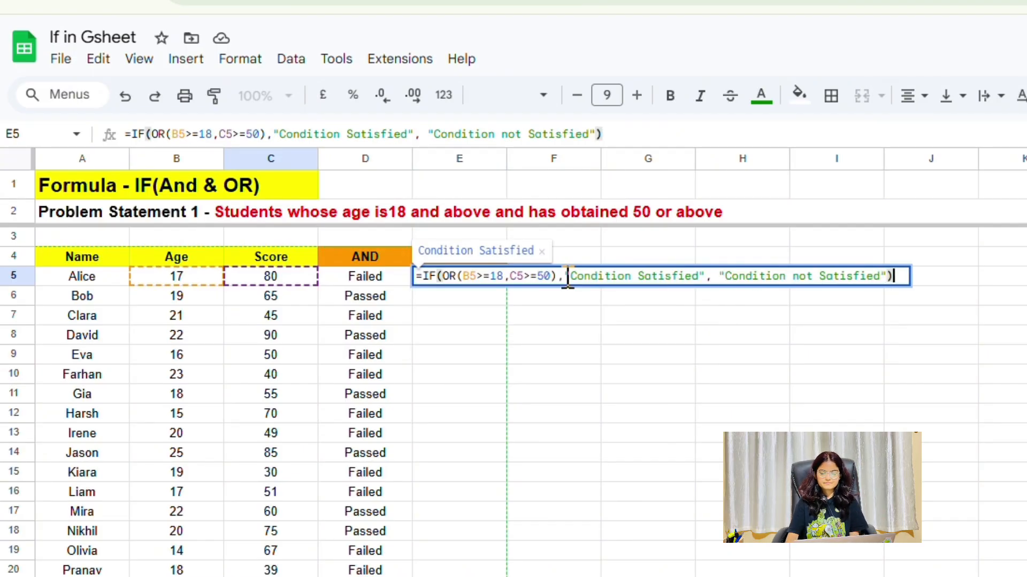
{"action": "key", "text": "Return"}
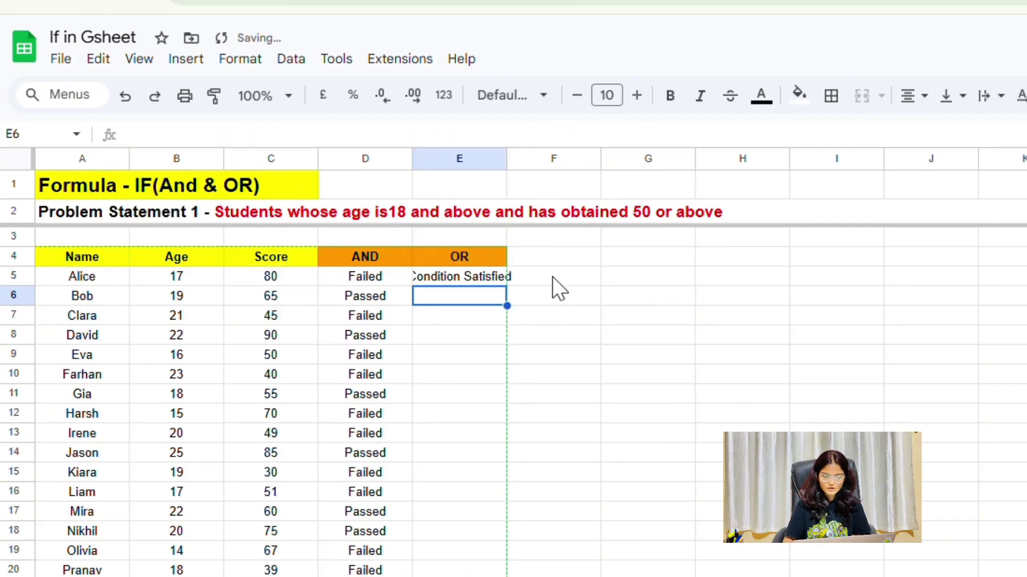
Widen column E to fit its text and copy the E5 formula down the OR column through row 24
{"action": "left_click_drag", "start_coordinate": [507, 159], "coordinate": [630, 160]}
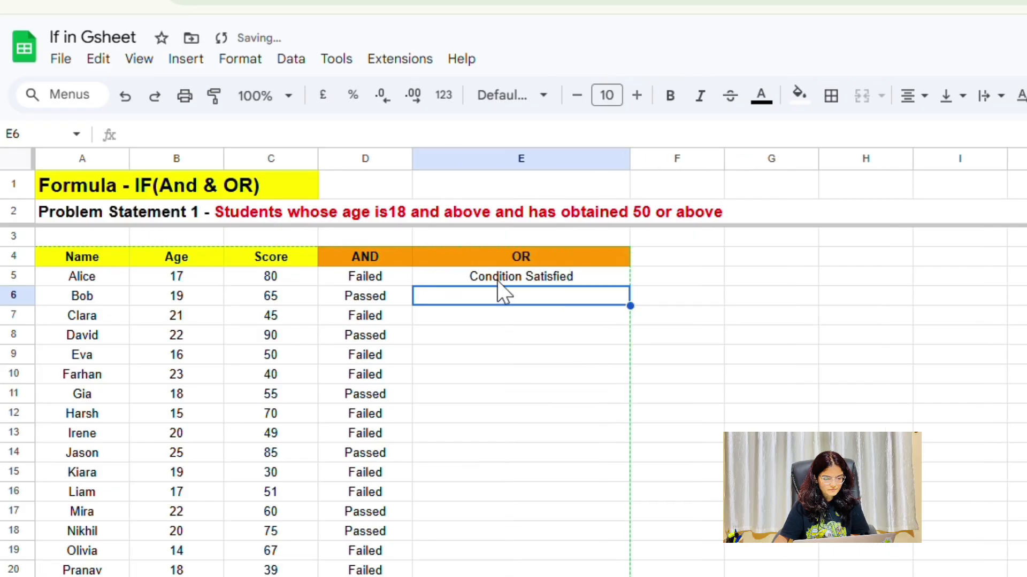
{"action": "left_click", "coordinate": [490, 274]}
{"action": "key", "text": "ctrl+c"}
{"action": "key", "text": "Left"}
{"action": "key", "text": "ctrl+Down"}
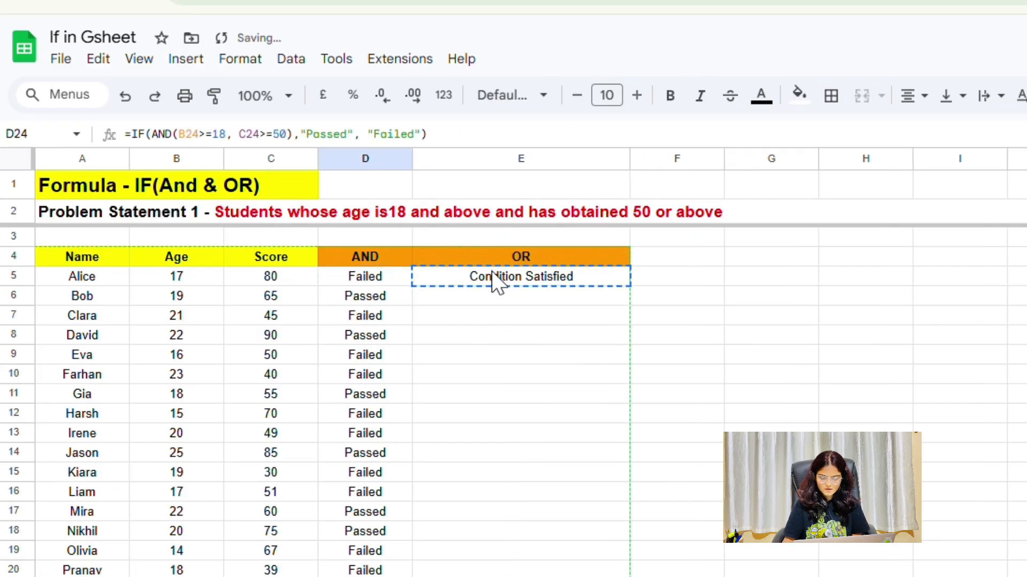
{"action": "key", "text": "Right"}
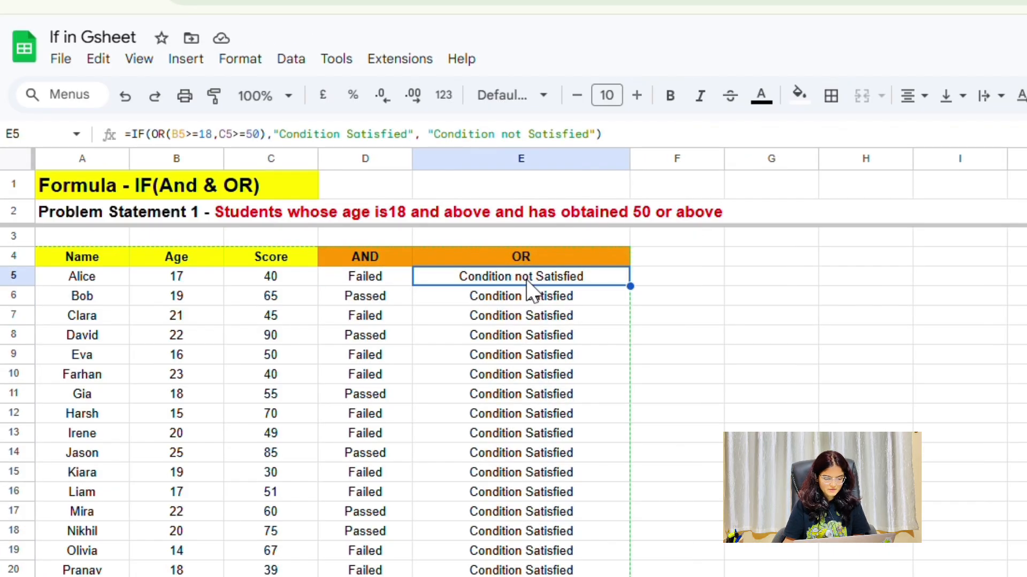
Reopen the E5 formula and review its two OR conditions together with the value_if_true and value_if_false texts
{"action": "double_click", "coordinate": [527, 281]}
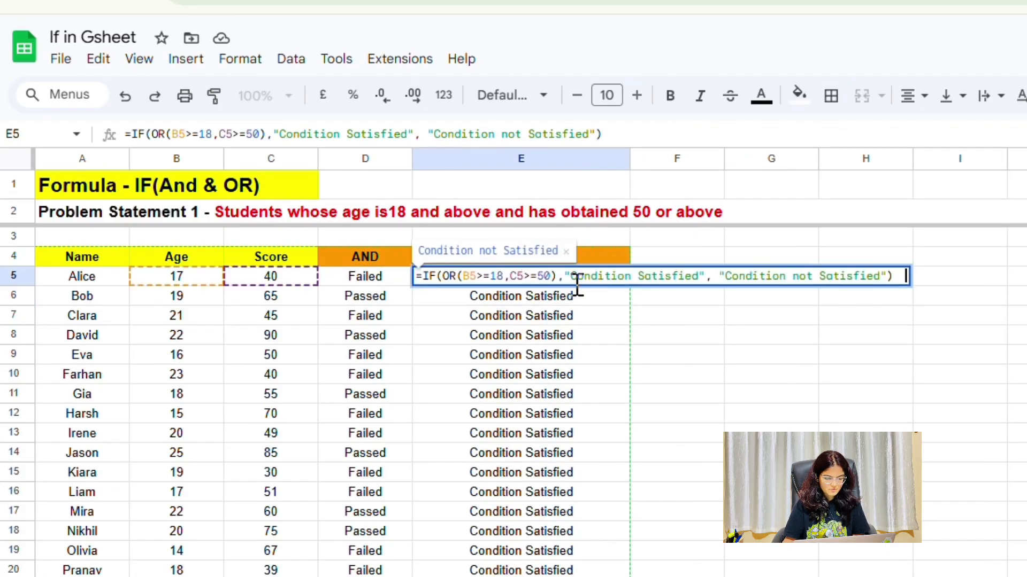
{"action": "left_click_drag", "start_coordinate": [464, 276], "coordinate": [502, 279]}
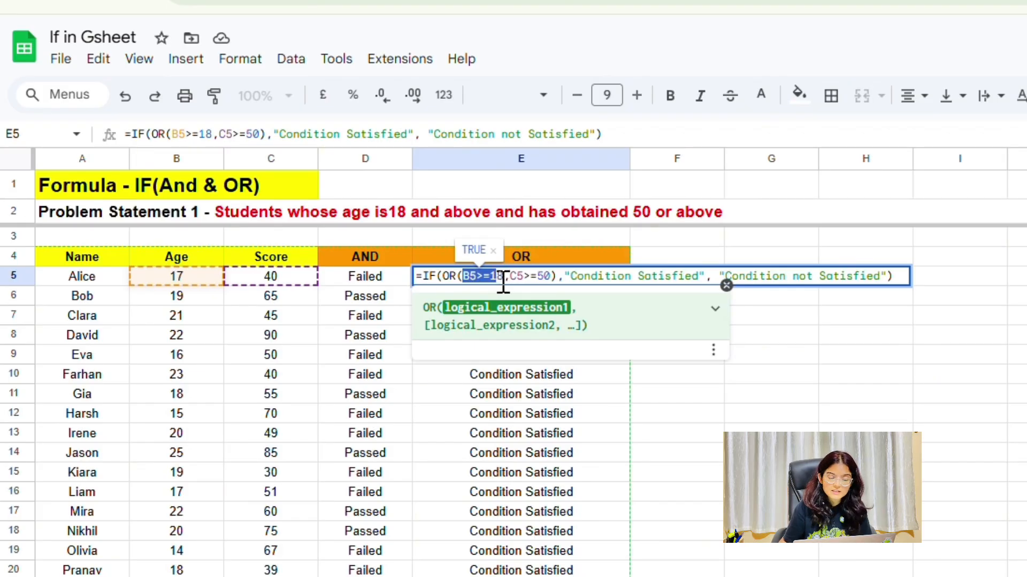
{"action": "left_click_drag", "start_coordinate": [503, 277], "coordinate": [486, 284]}
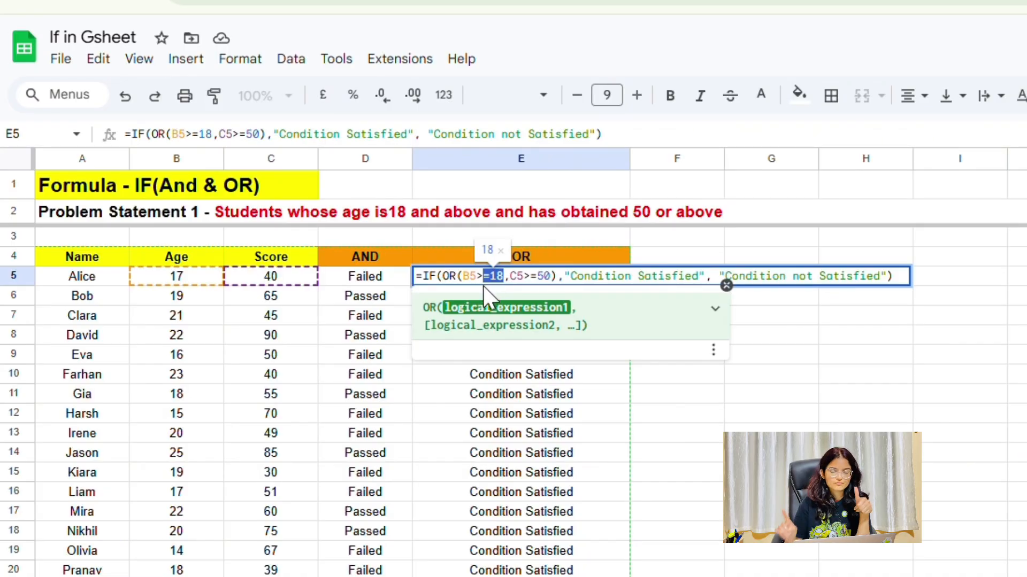
{"action": "left_click", "coordinate": [511, 277]}
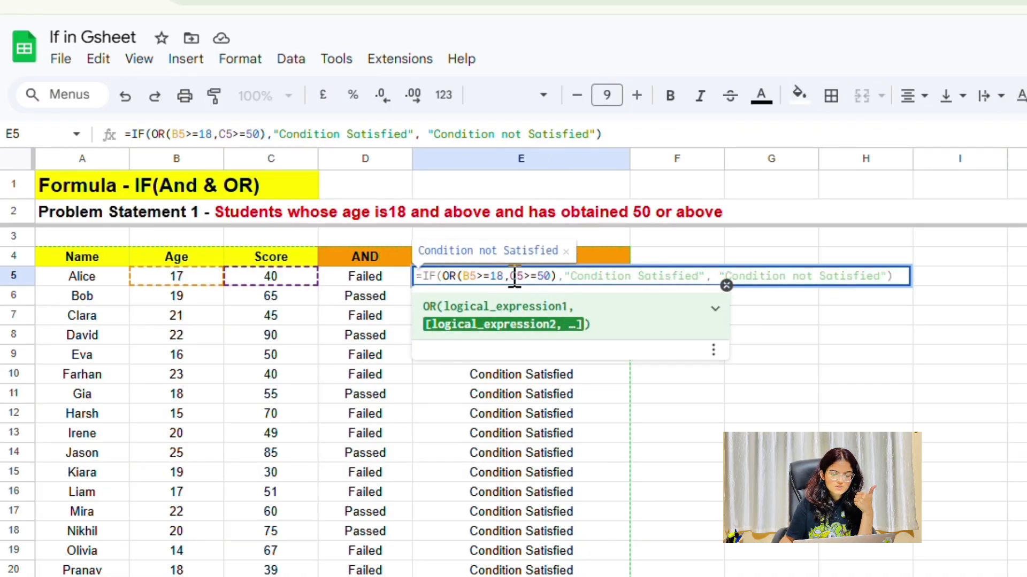
{"action": "left_click_drag", "start_coordinate": [513, 277], "coordinate": [557, 277]}
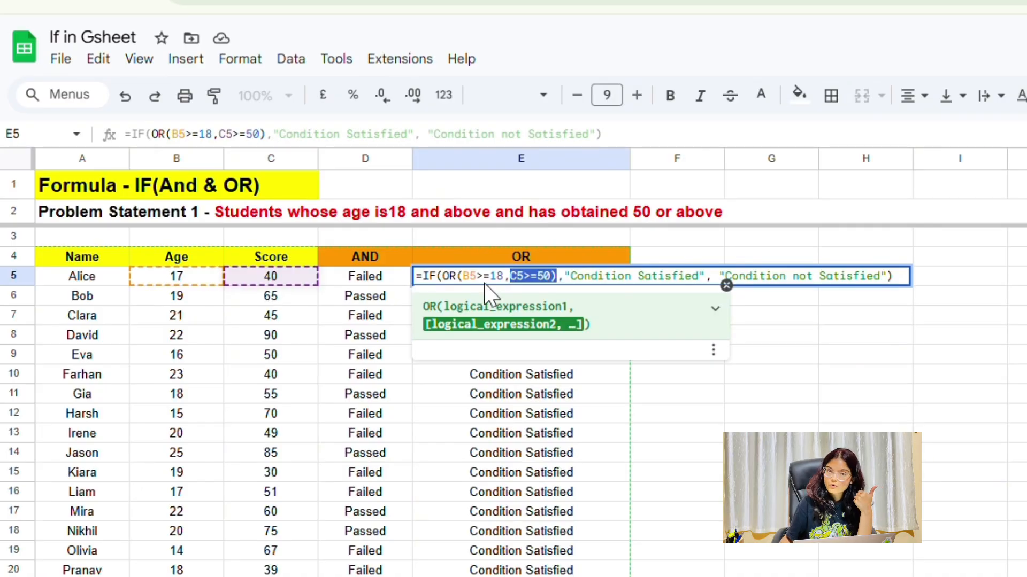
{"action": "left_click_drag", "start_coordinate": [462, 276], "coordinate": [551, 270]}
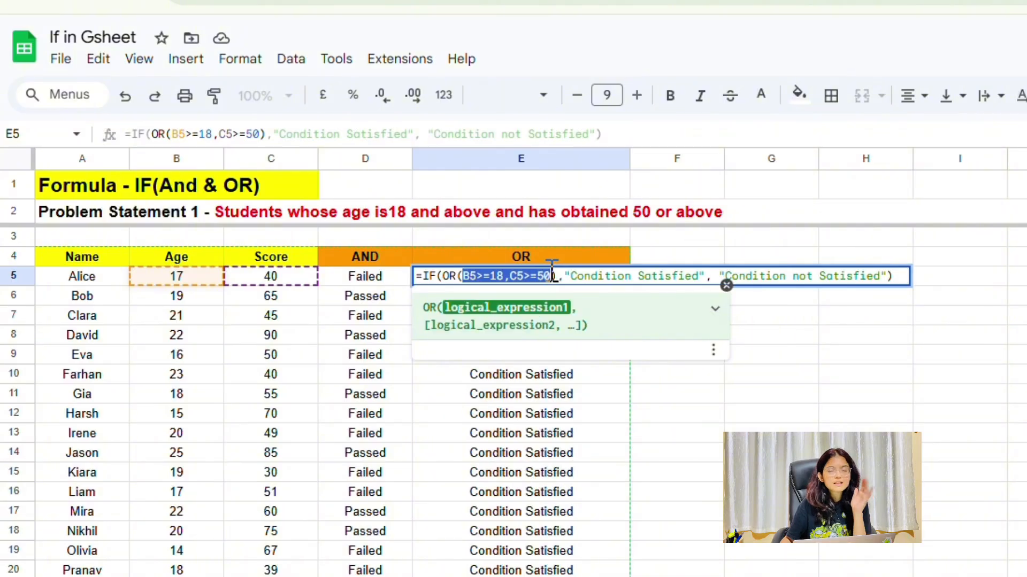
{"action": "left_click", "coordinate": [622, 278]}
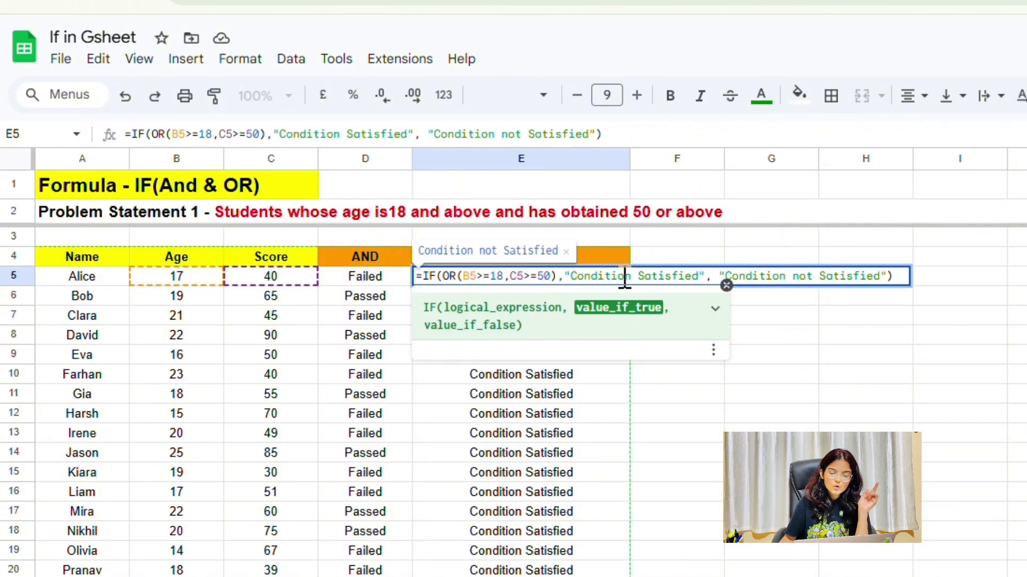
{"action": "left_click", "coordinate": [815, 277]}
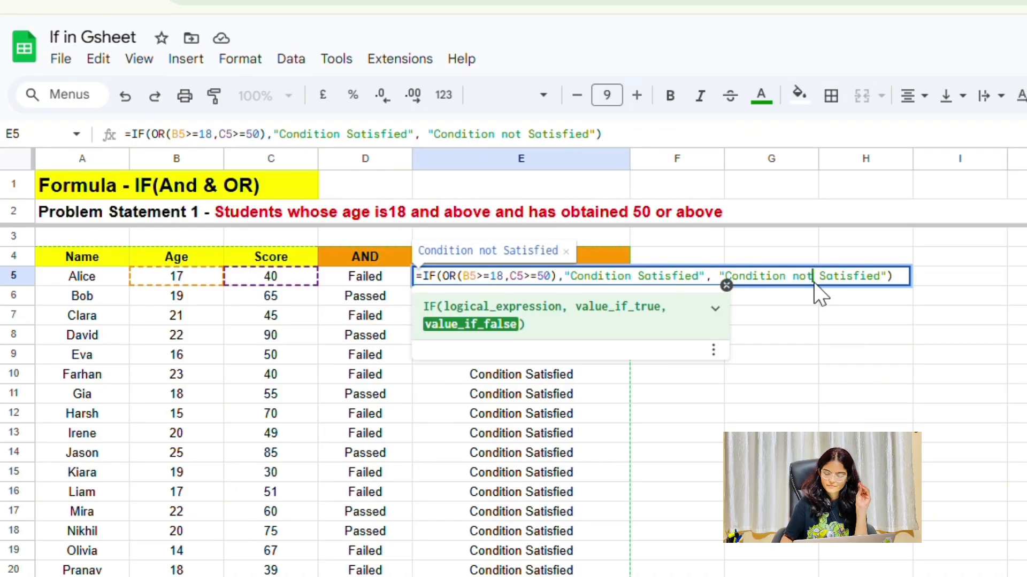
{"action": "key", "text": "Return"}
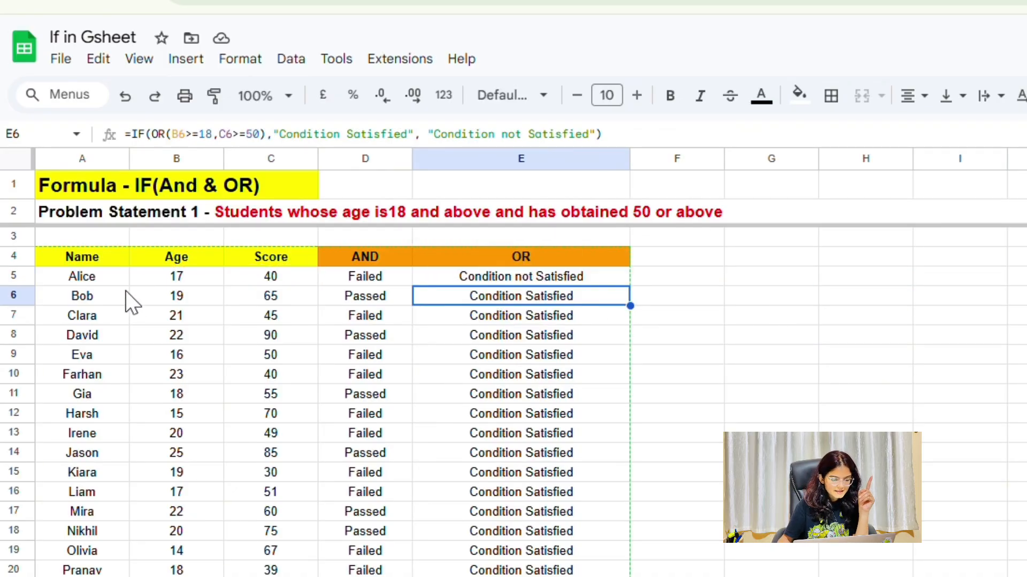
Open the E6 formula and examine its two OR conditions, B6>=18 and C6>=50, against the row's age and score
{"action": "left_click", "coordinate": [177, 303]}
{"action": "left_click", "coordinate": [486, 300]}
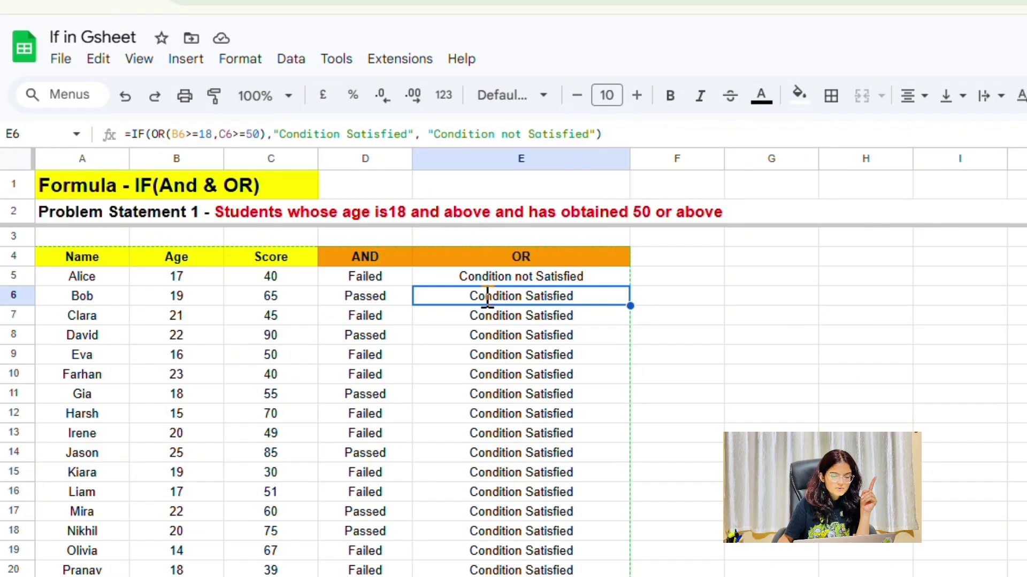
{"action": "double_click", "coordinate": [487, 298]}
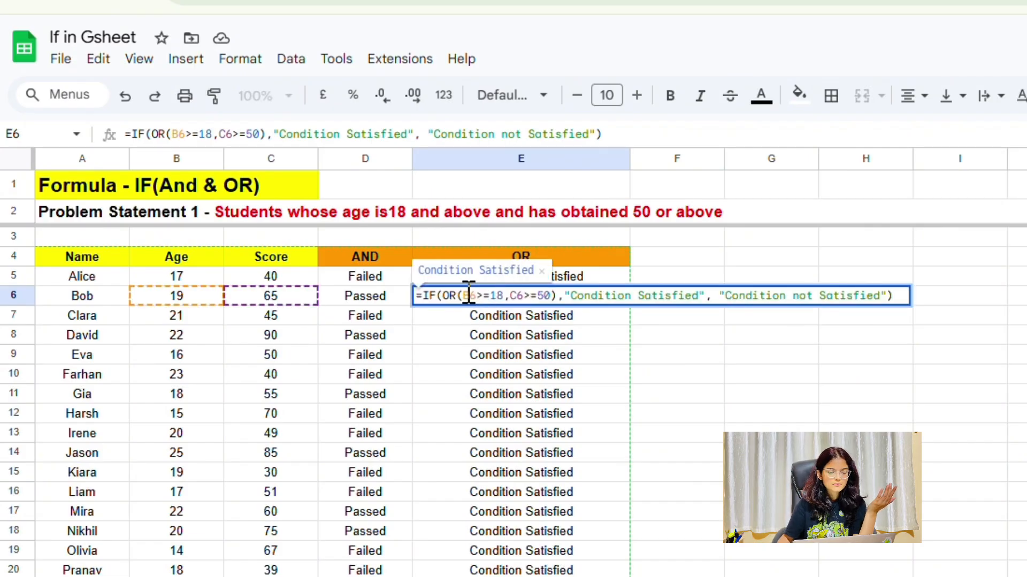
{"action": "left_click_drag", "start_coordinate": [463, 295], "coordinate": [551, 298]}
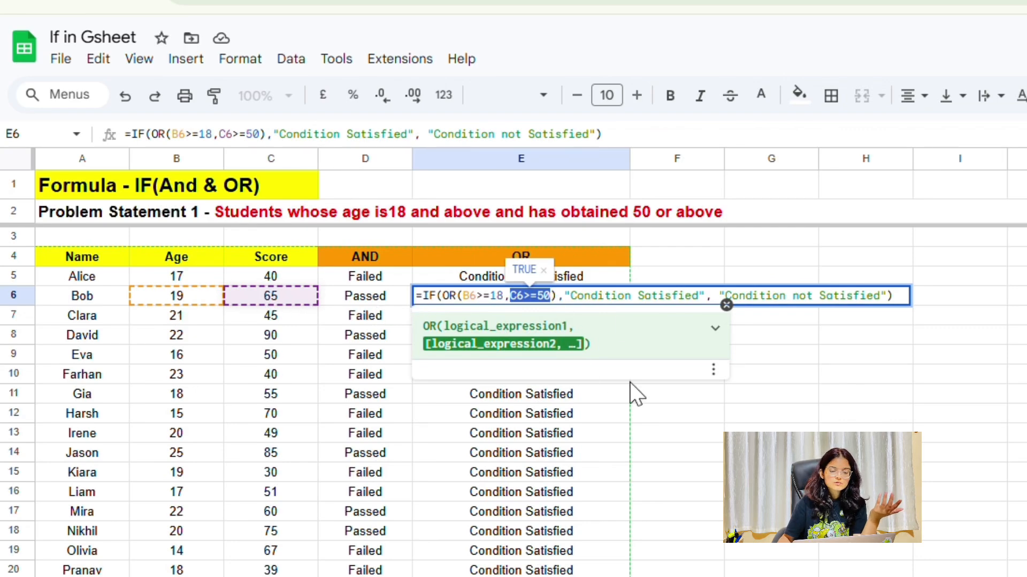
{"action": "left_click", "coordinate": [631, 295]}
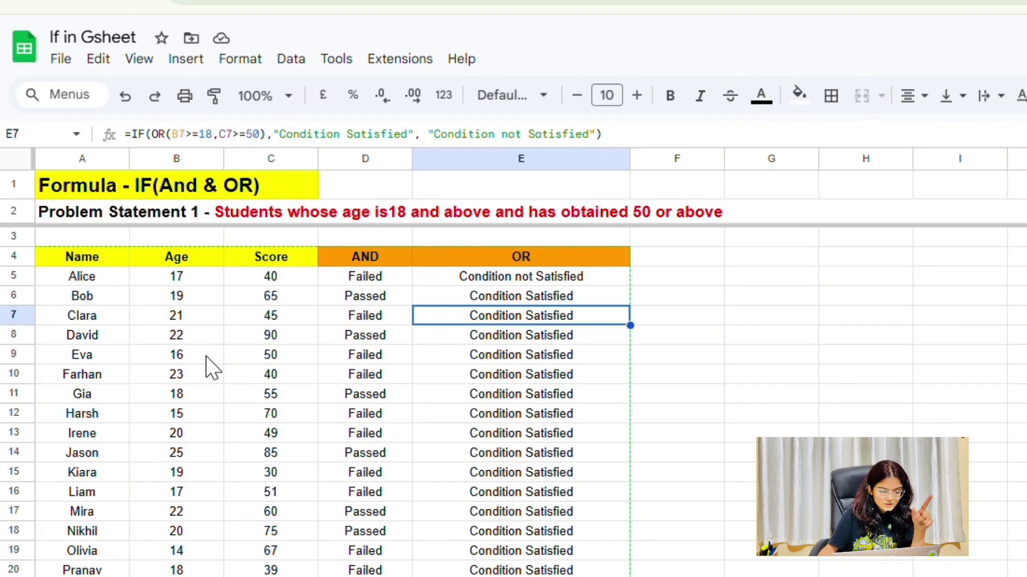
Open the E10 formula and check the B10>=18 condition and the C10>=50 condition one at a time against row 10
{"action": "left_click_drag", "start_coordinate": [10, 365], "coordinate": [9, 366]}
{"action": "left_click", "coordinate": [12, 376]}
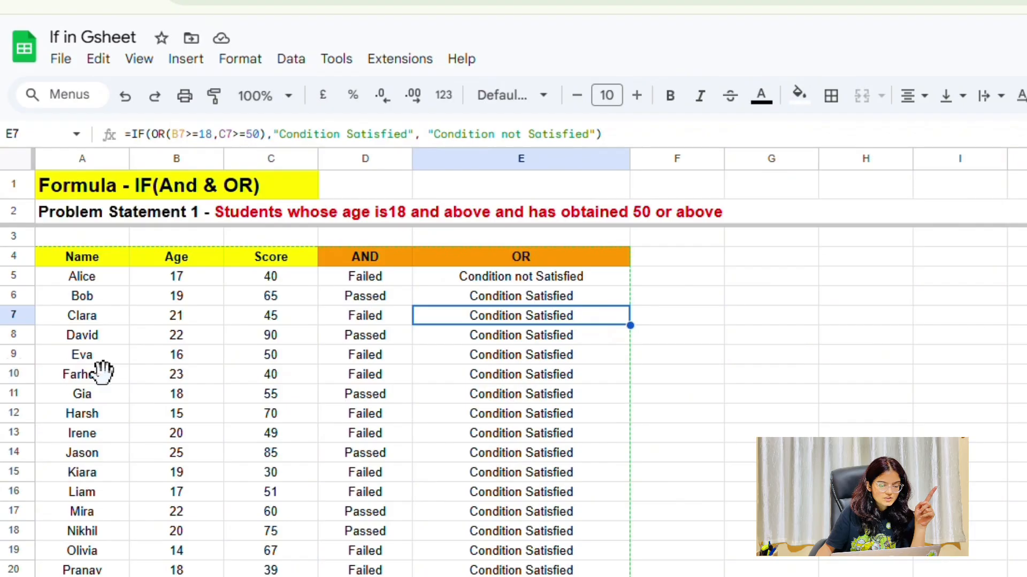
{"action": "double_click", "coordinate": [522, 377]}
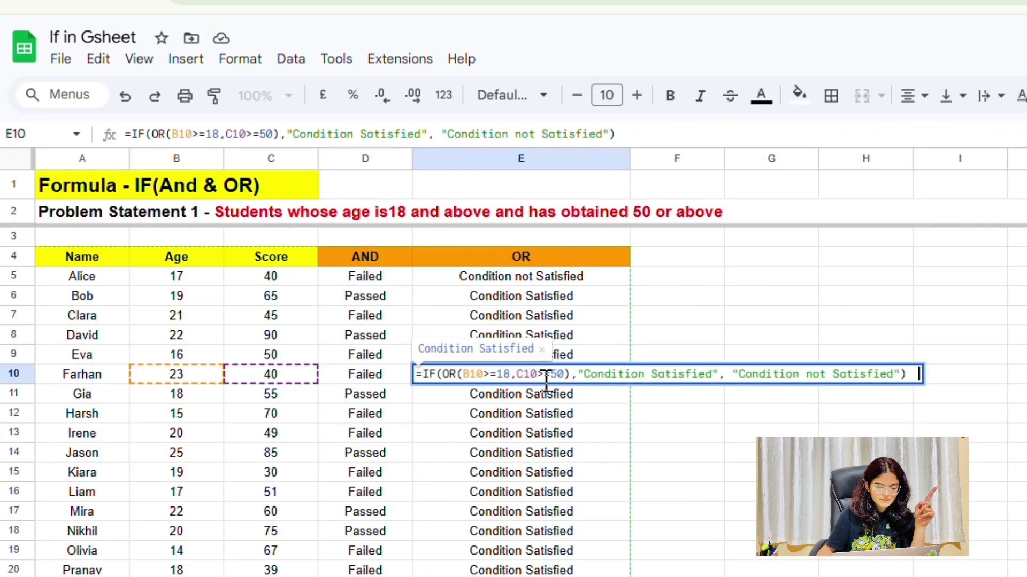
{"action": "left_click_drag", "start_coordinate": [462, 374], "coordinate": [510, 374]}
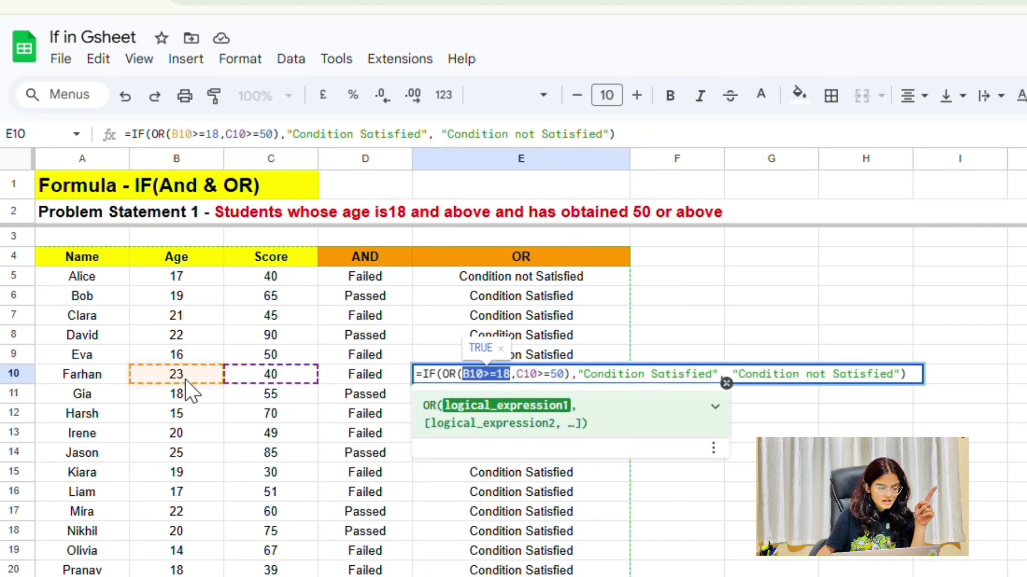
{"action": "left_click", "coordinate": [493, 374]}
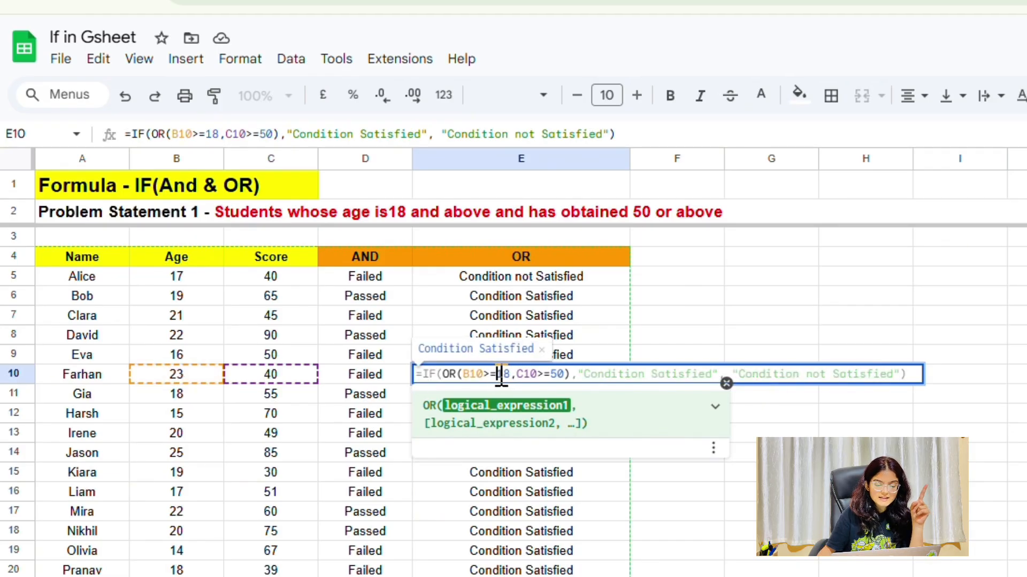
{"action": "left_click_drag", "start_coordinate": [499, 376], "coordinate": [508, 376]}
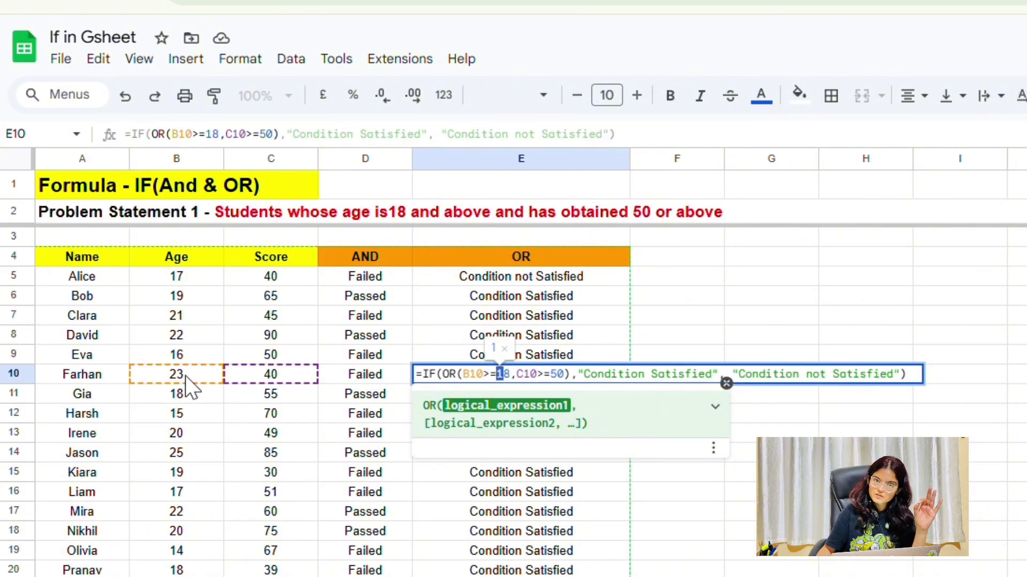
{"action": "left_click_drag", "start_coordinate": [517, 377], "coordinate": [564, 377]}
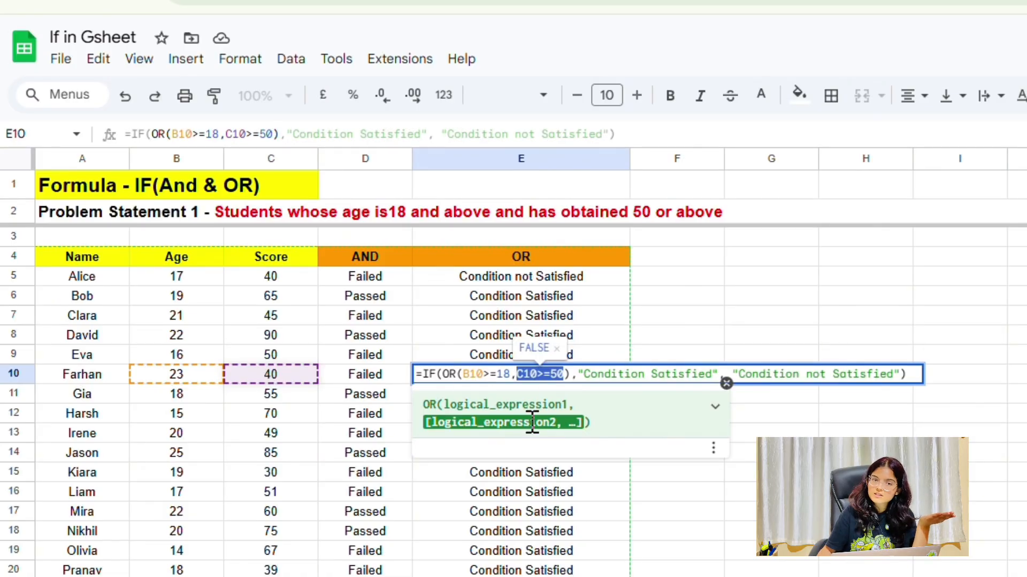
{"action": "key", "text": "Return"}
Reopen the E10 formula and review its OR conditions together with the "Condition Satisfied" value_if_true text
{"action": "left_click", "coordinate": [528, 376]}
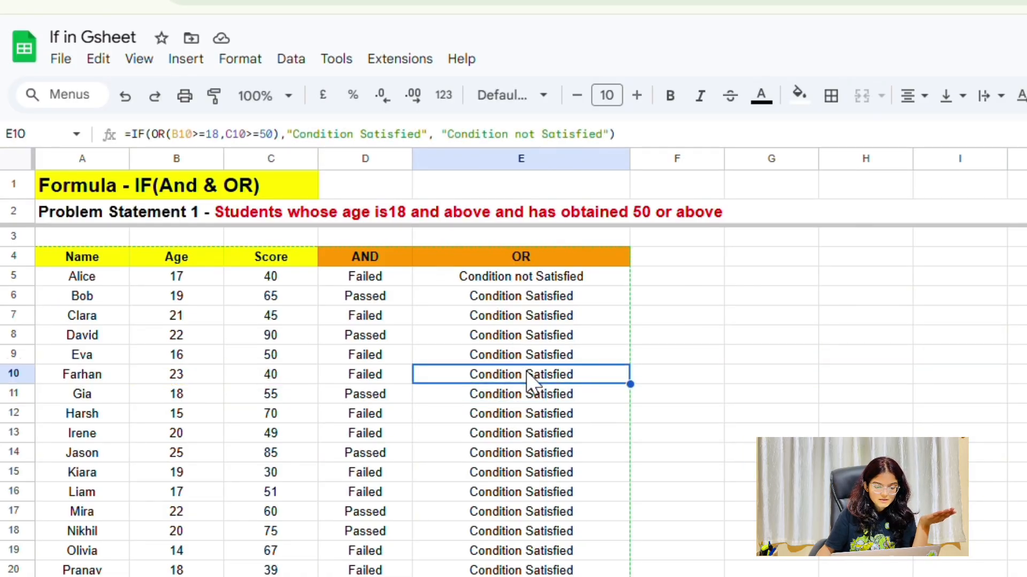
{"action": "double_click", "coordinate": [528, 376]}
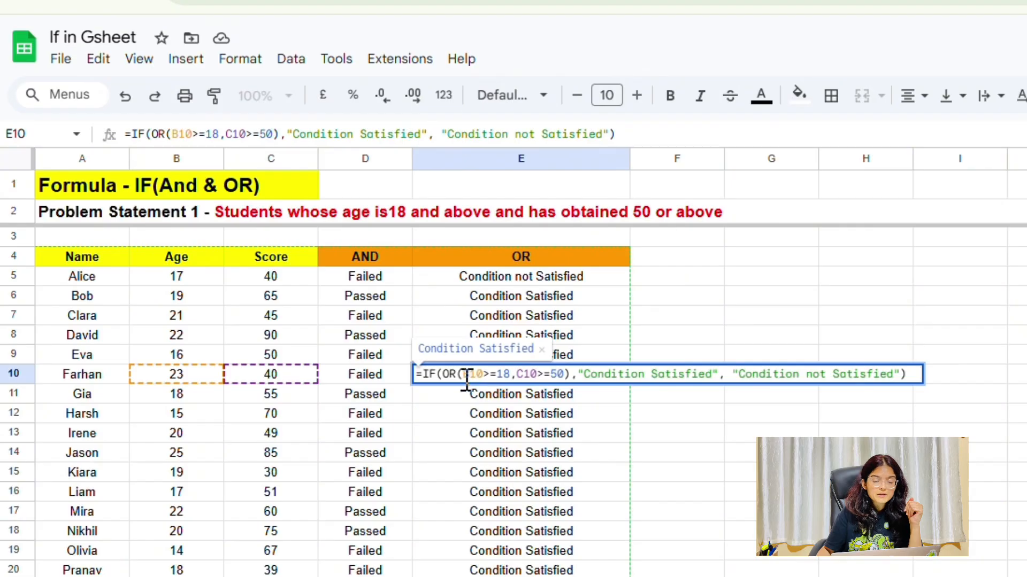
{"action": "left_click_drag", "start_coordinate": [464, 376], "coordinate": [563, 379]}
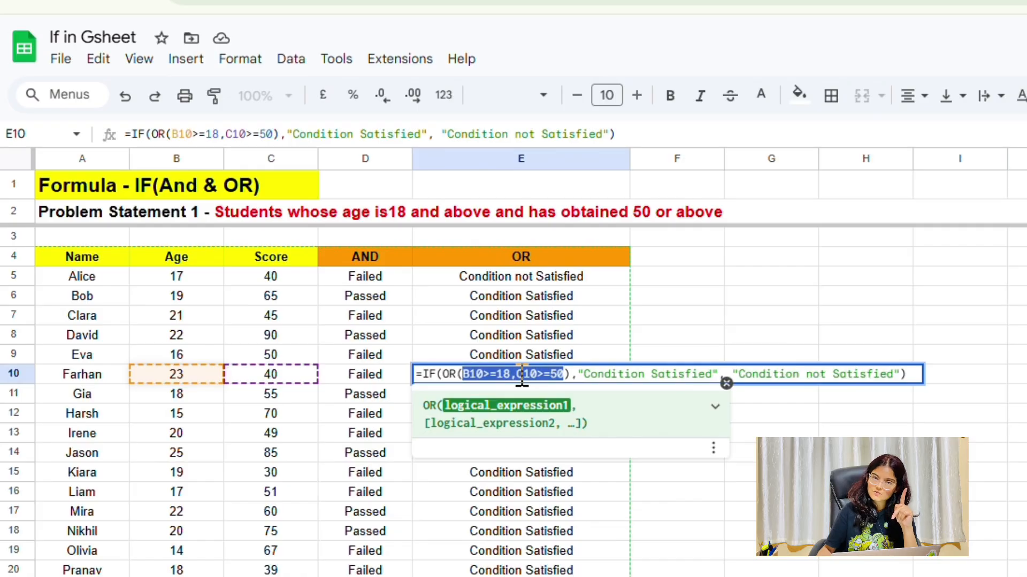
{"action": "left_click_drag", "start_coordinate": [517, 376], "coordinate": [555, 373]}
{"action": "left_click_drag", "start_coordinate": [463, 374], "coordinate": [507, 375]}
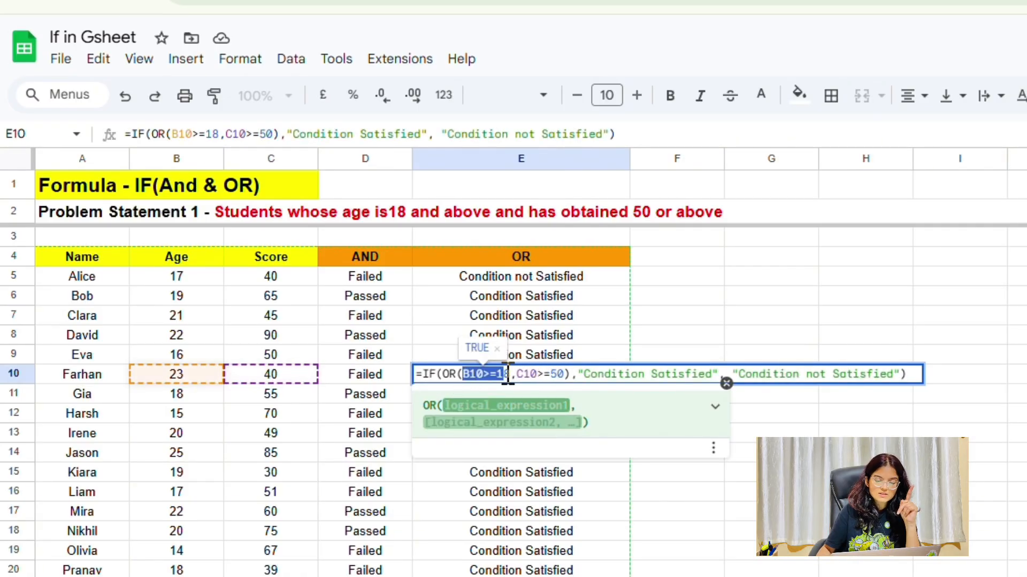
{"action": "left_click", "coordinate": [645, 374]}
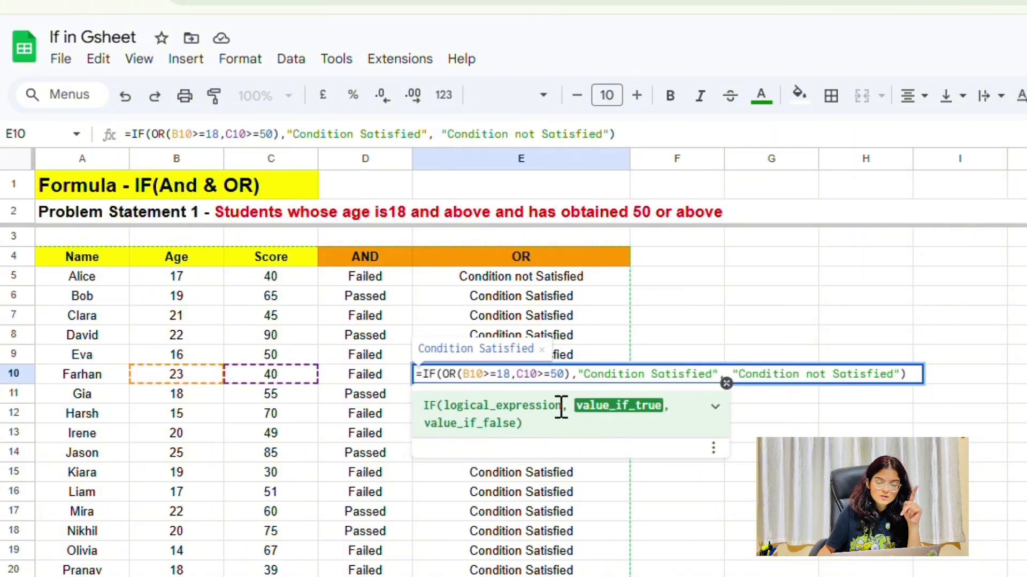
{"action": "left_click", "coordinate": [601, 412]}
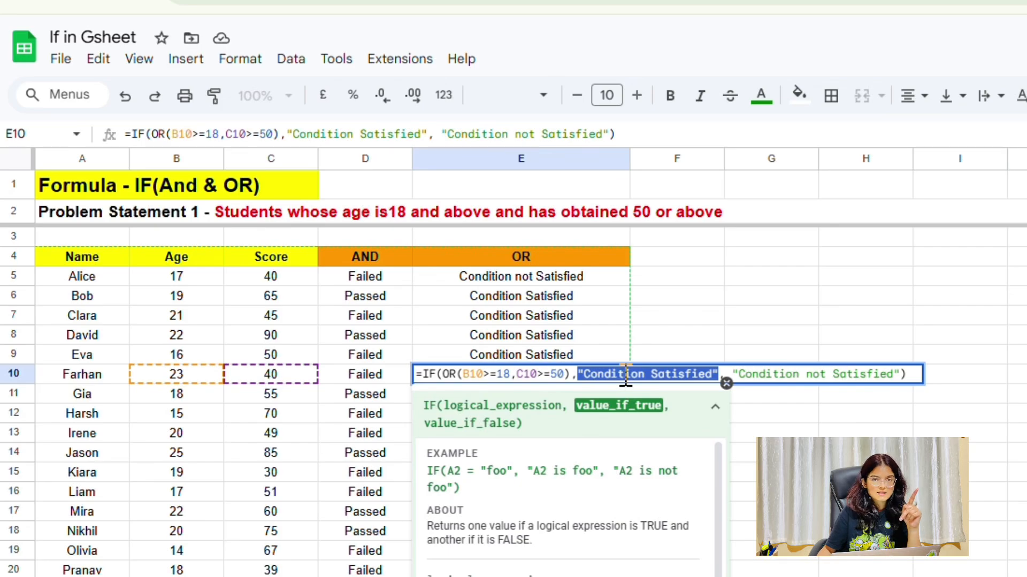
{"action": "key", "text": "Return"}
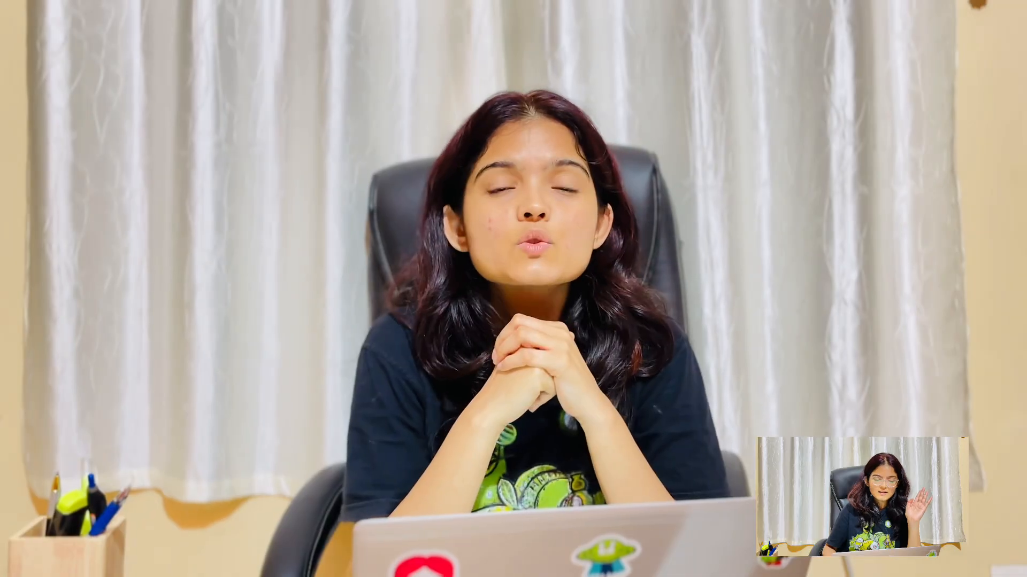